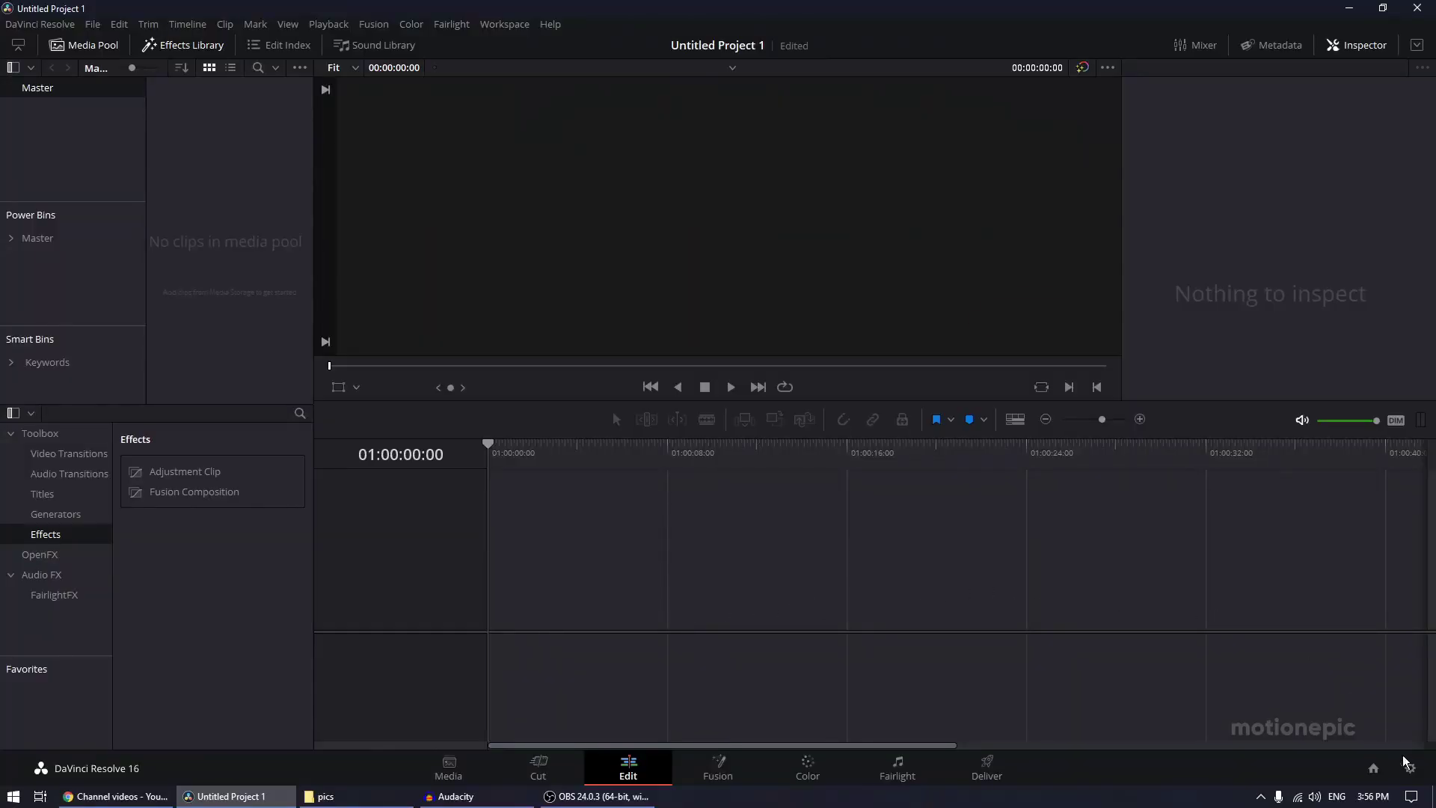
Check the project settings, then add a Fusion Composition clip to Video 1 on the timeline.
click(1410, 768)
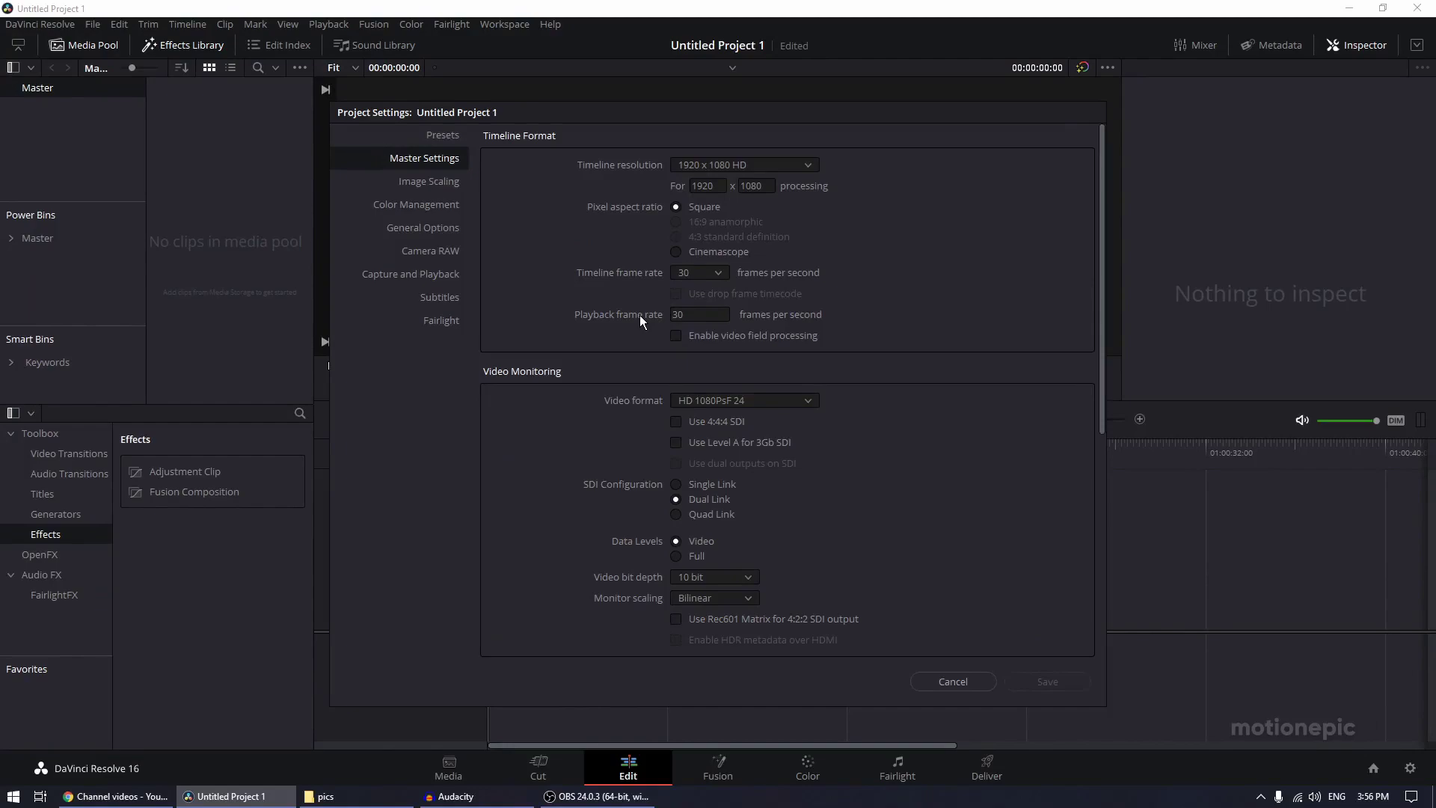
click(950, 681)
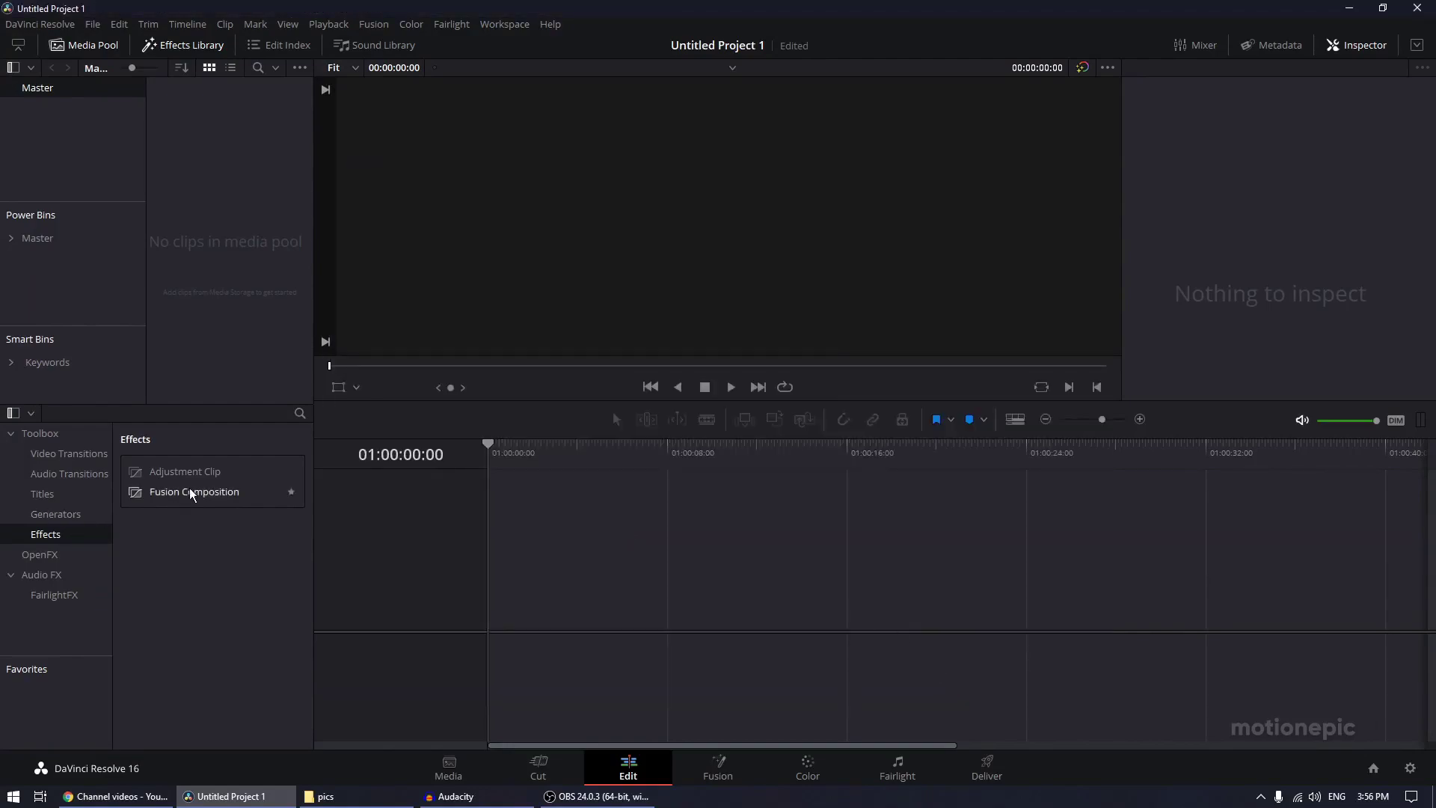
drag(192, 504, 496, 607)
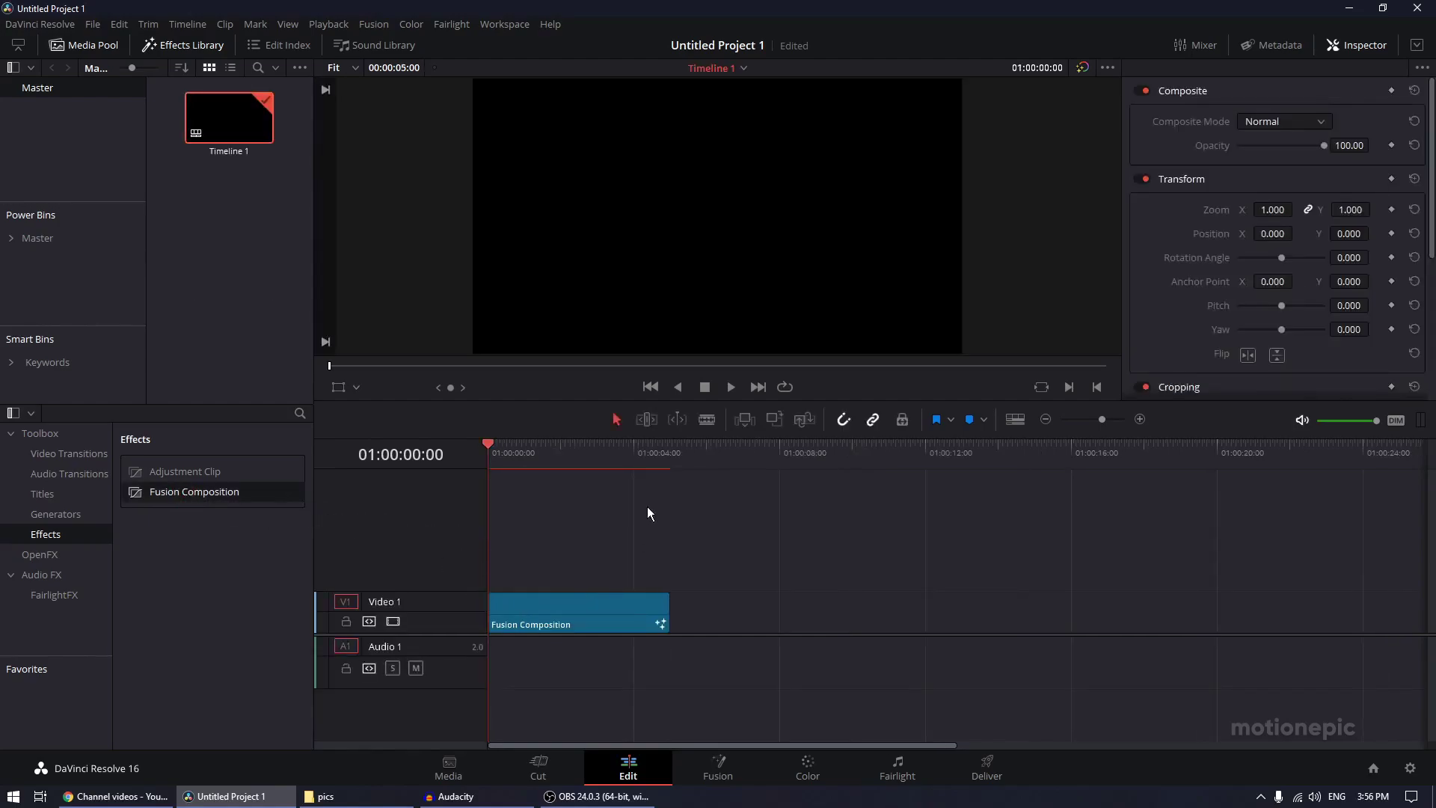
drag(1106, 420, 1107, 419)
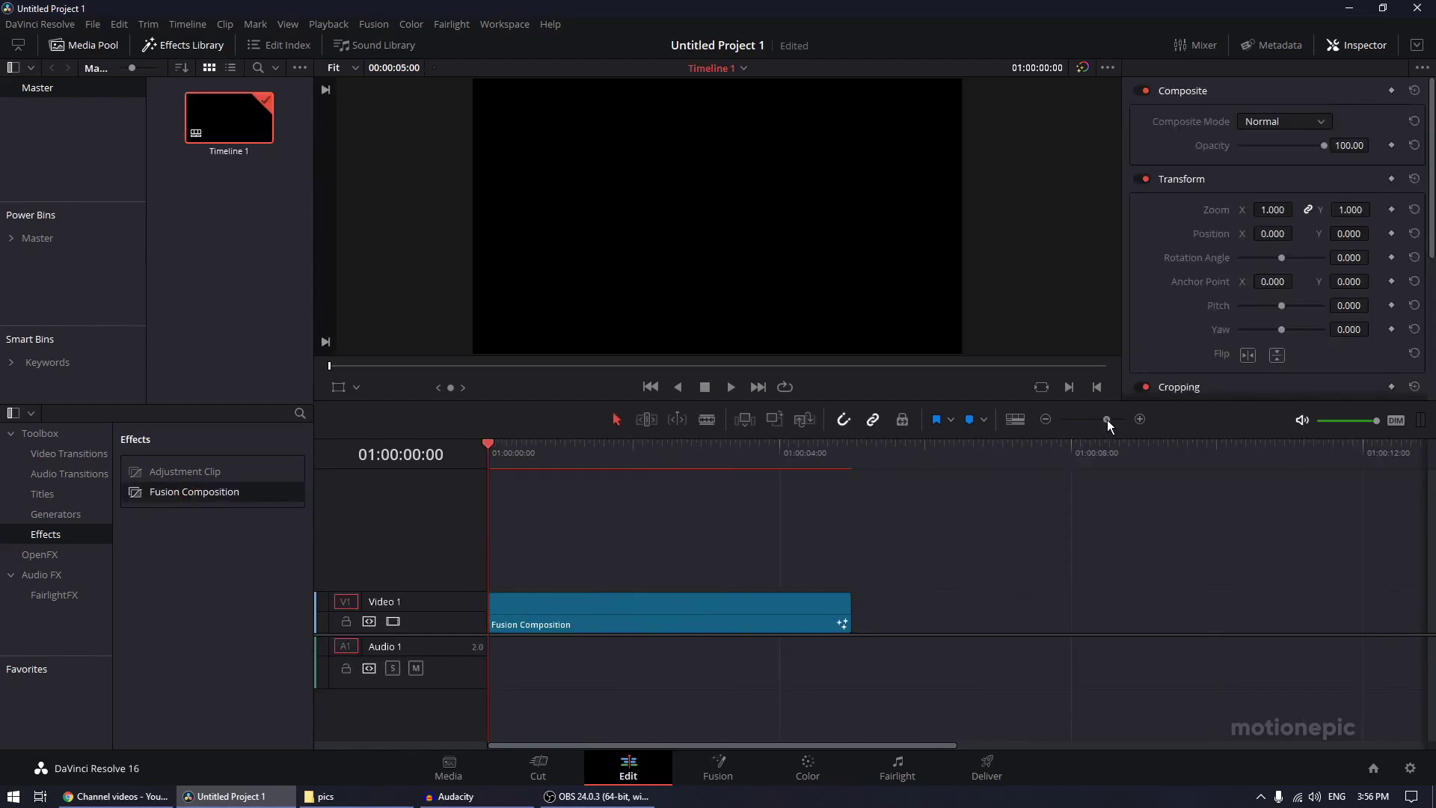
click(853, 459)
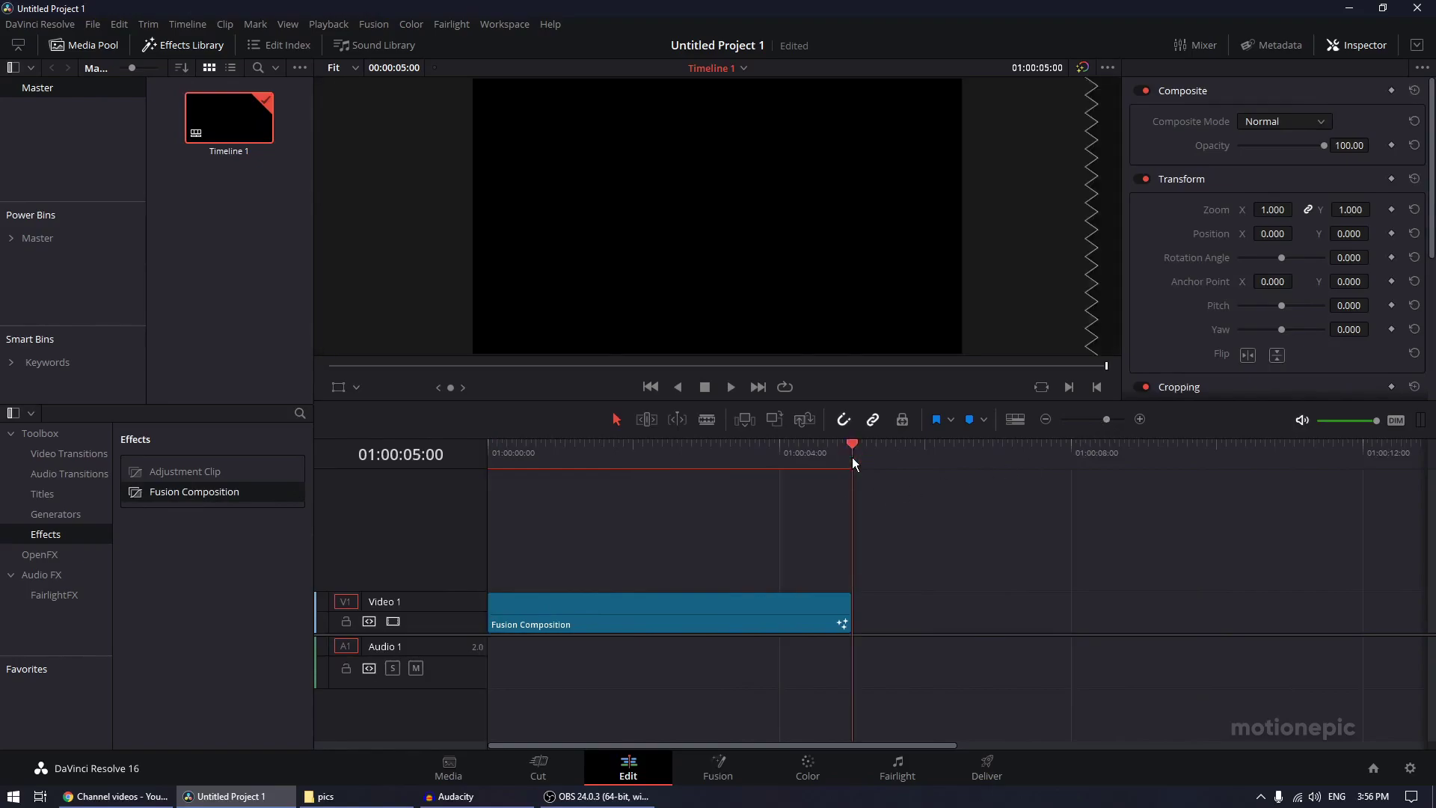
drag(851, 457, 495, 456)
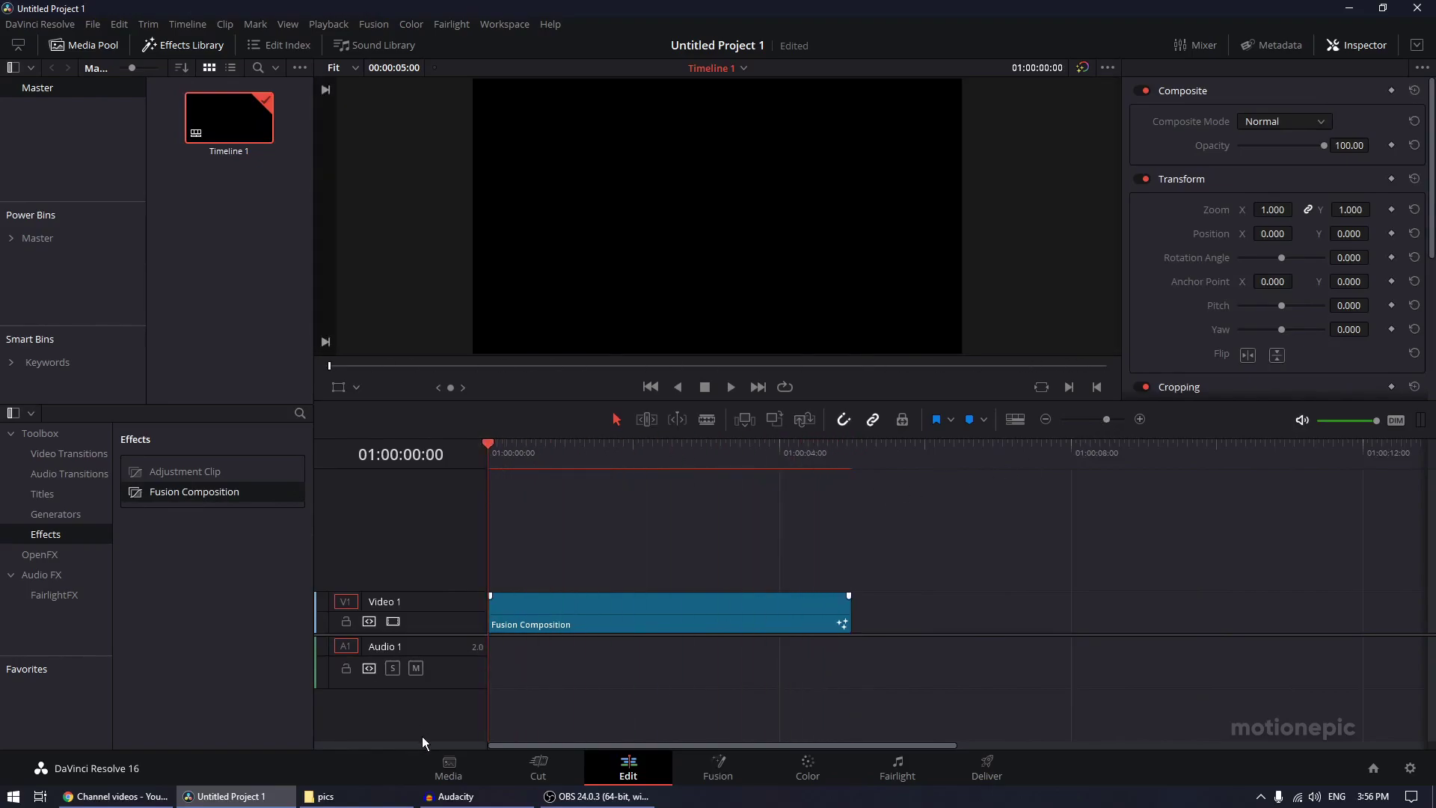
Import the fire and coffee-mug photos from Explorer into the Media Pool and switch to Fusion.
click(325, 795)
click(612, 276)
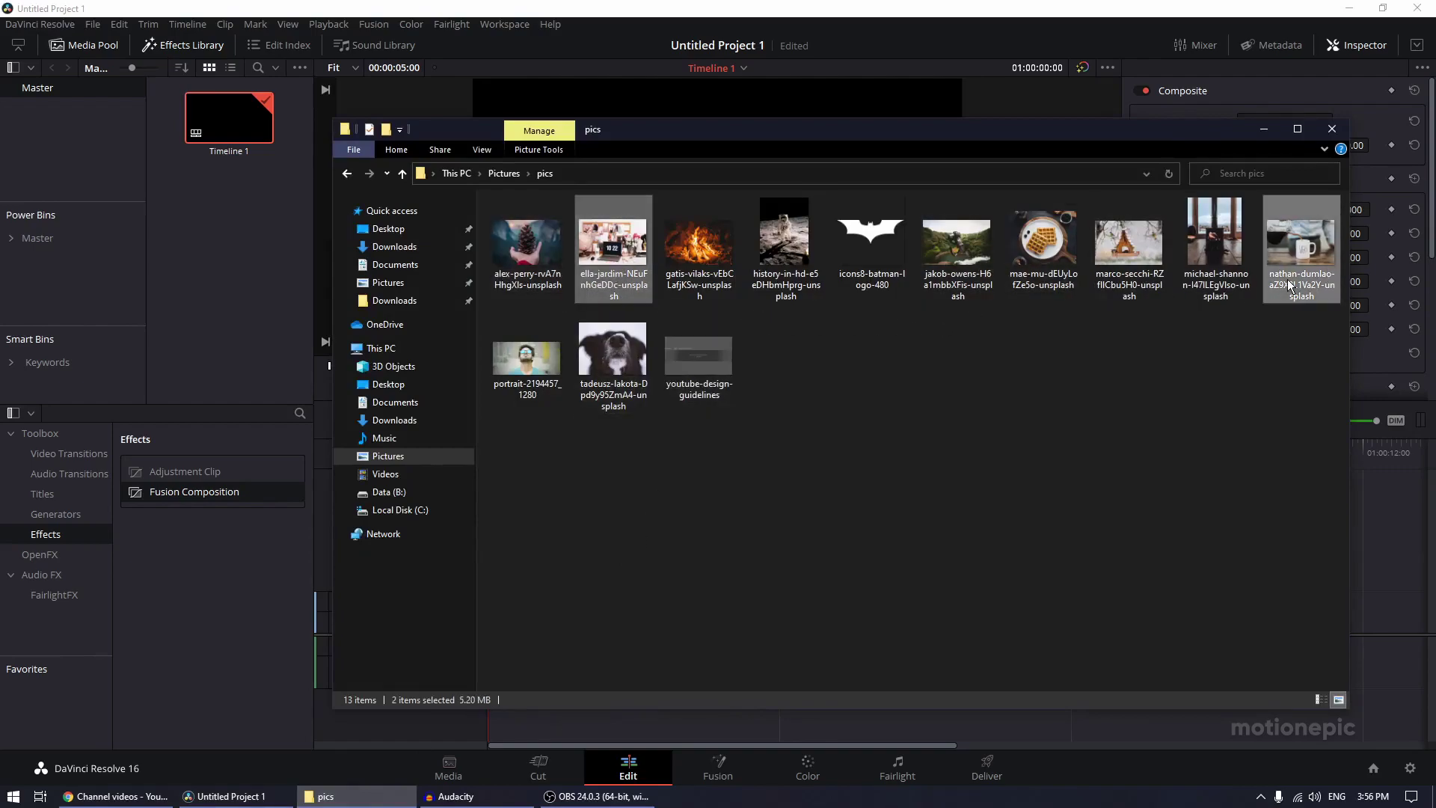
drag(699, 247, 185, 317)
click(200, 304)
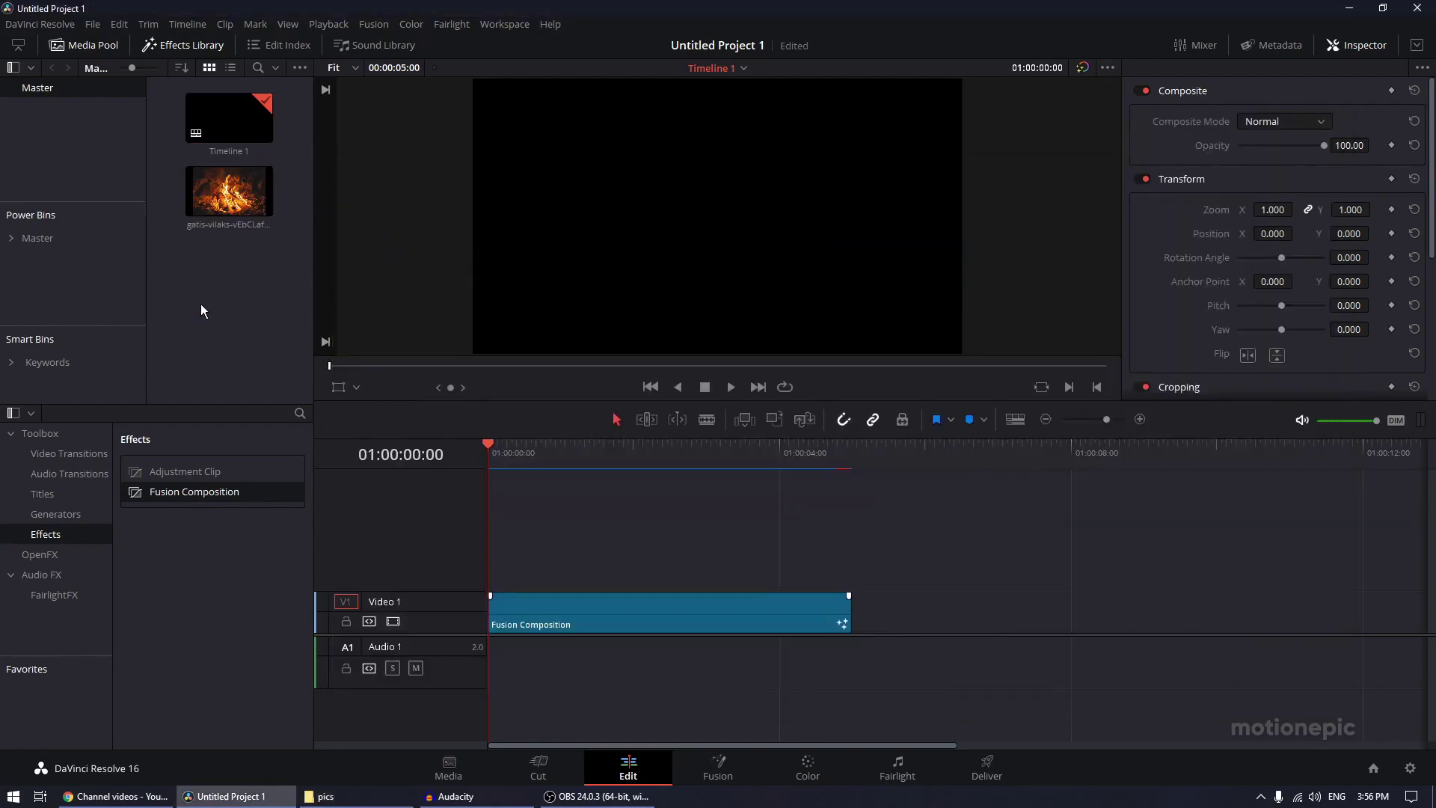
key(alt+Tab)
drag(1301, 247, 190, 347)
click(191, 347)
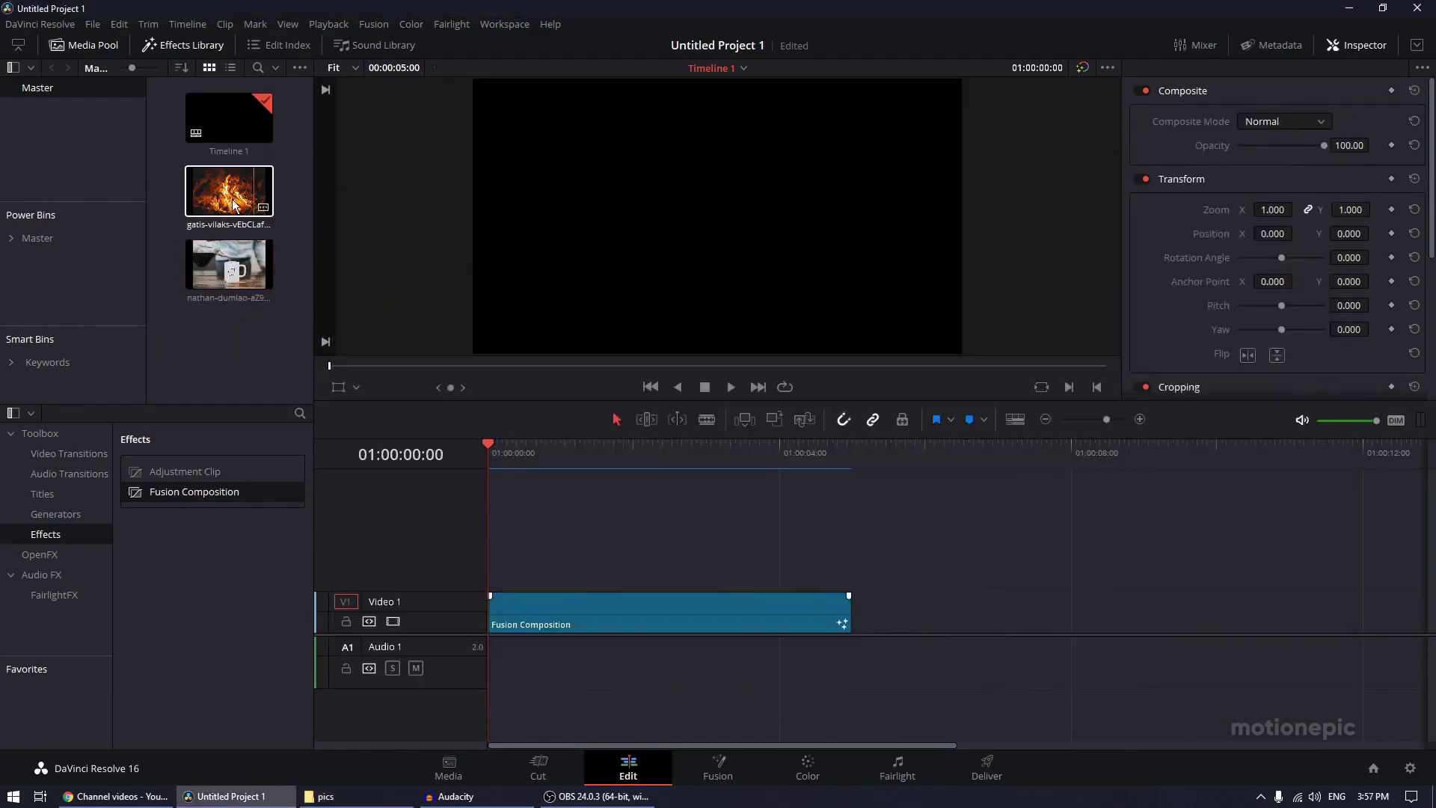
click(717, 763)
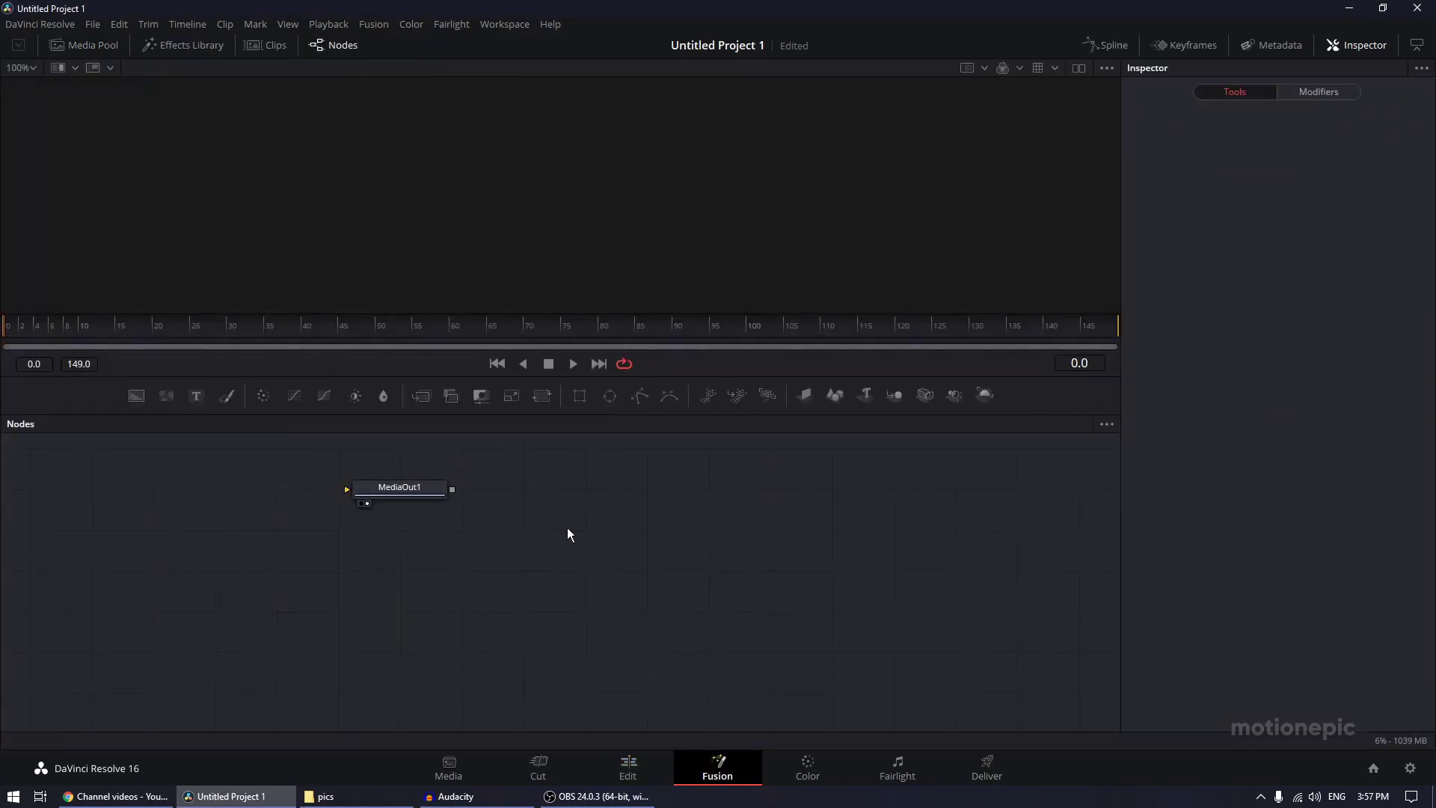
Line the nodes up to the grid and move MediaOut1 to the lower right.
right_click(443, 603)
click(685, 413)
drag(410, 504, 1028, 627)
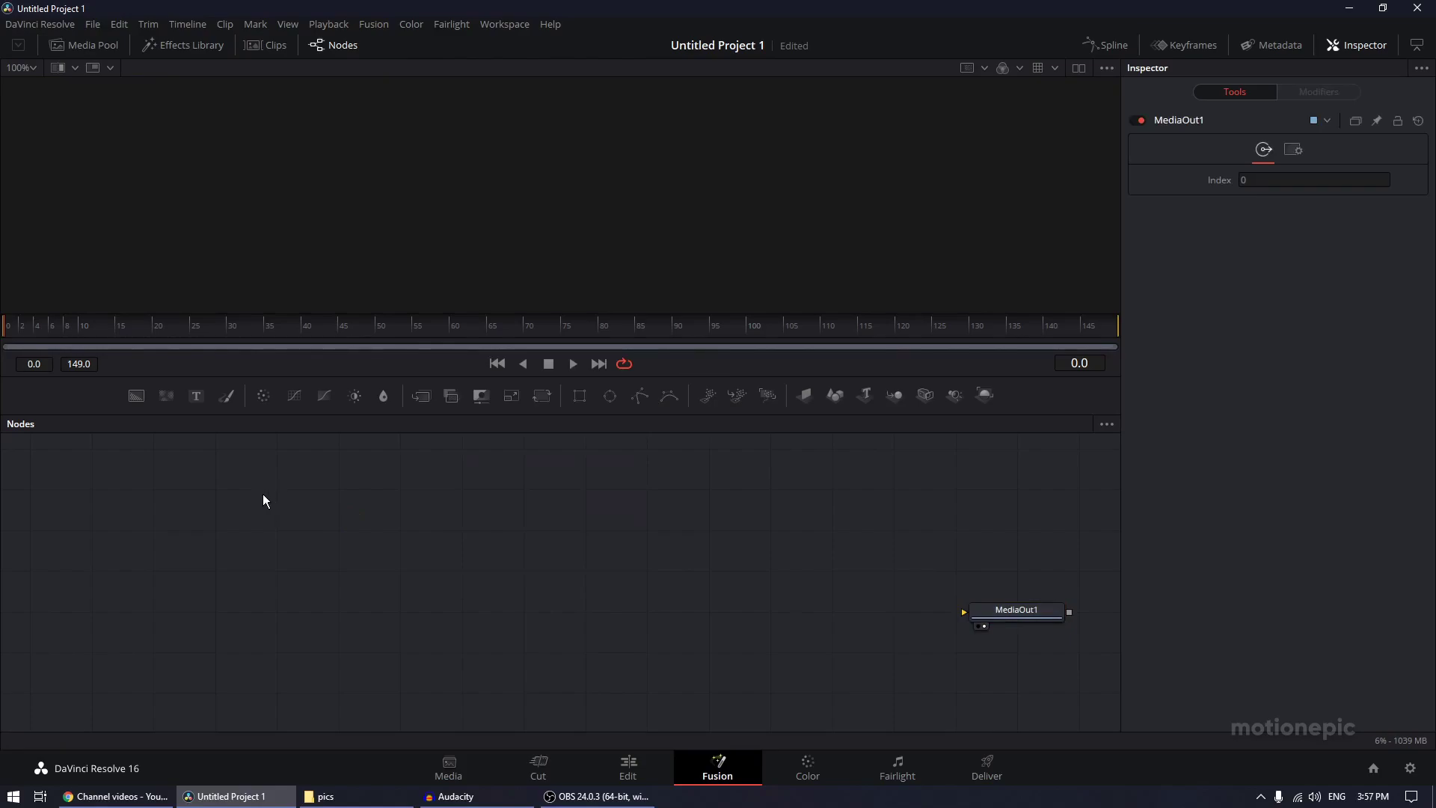
Bring the fire photo from the Media Pool in as MediaIn1 and show it in the viewer.
click(82, 45)
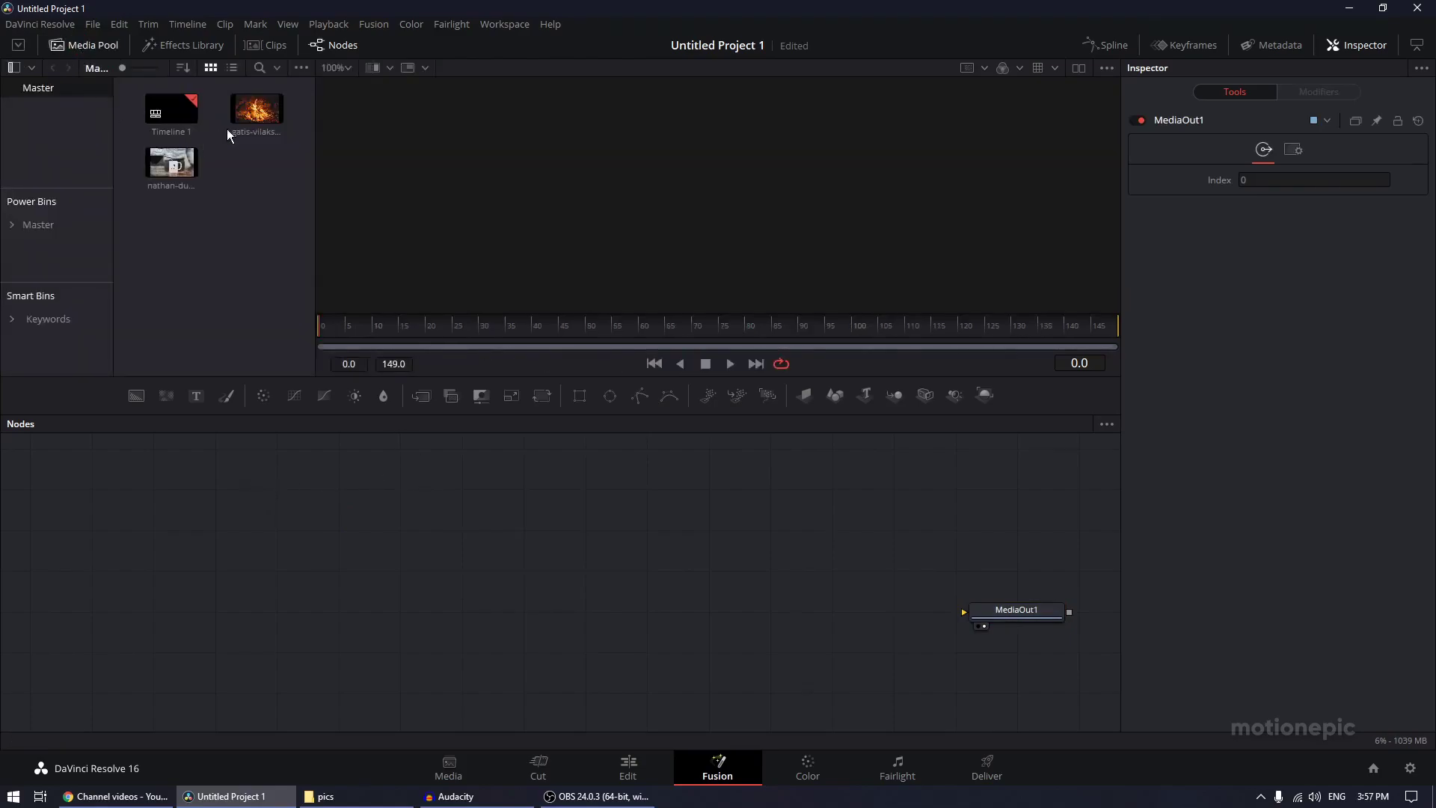
drag(252, 115, 241, 540)
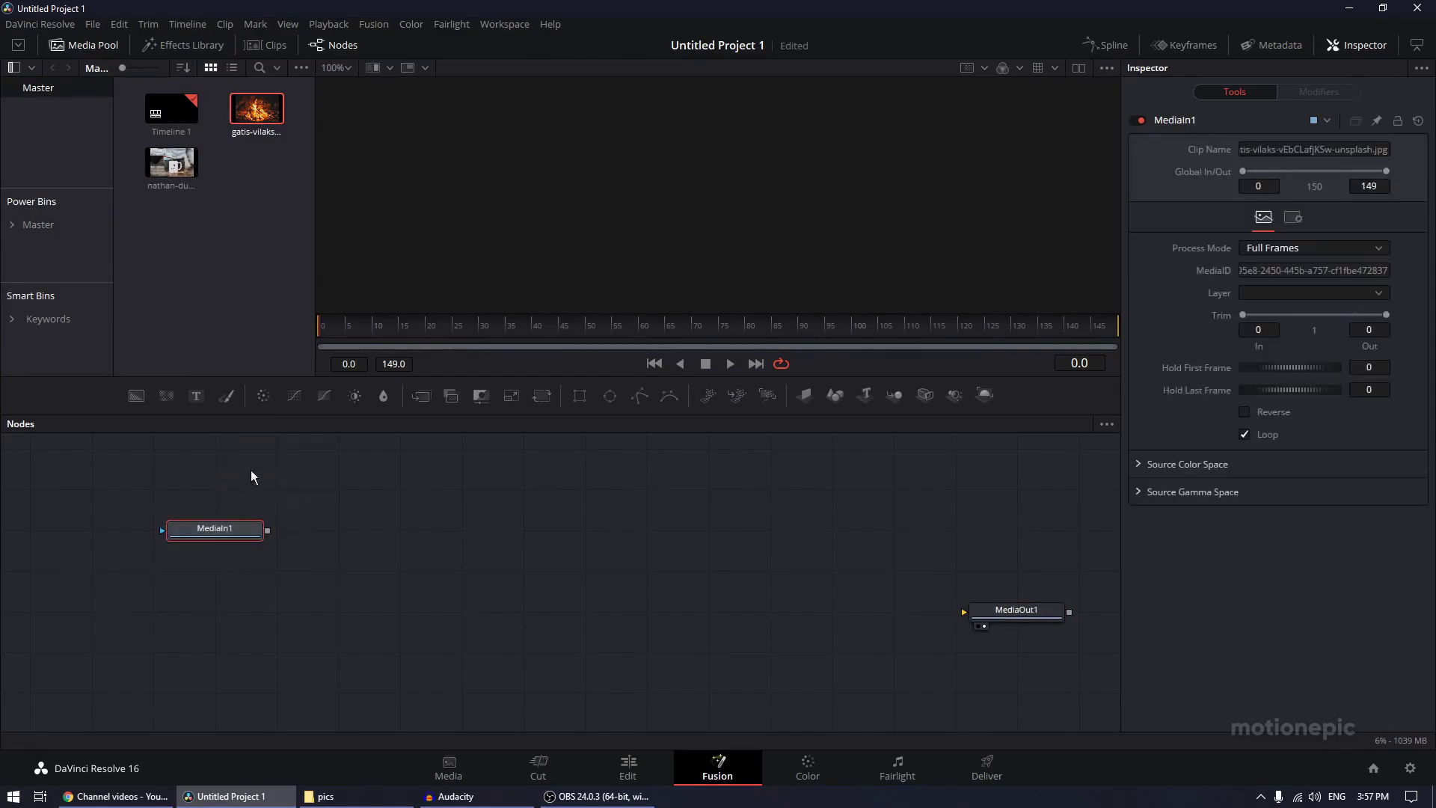
click(79, 47)
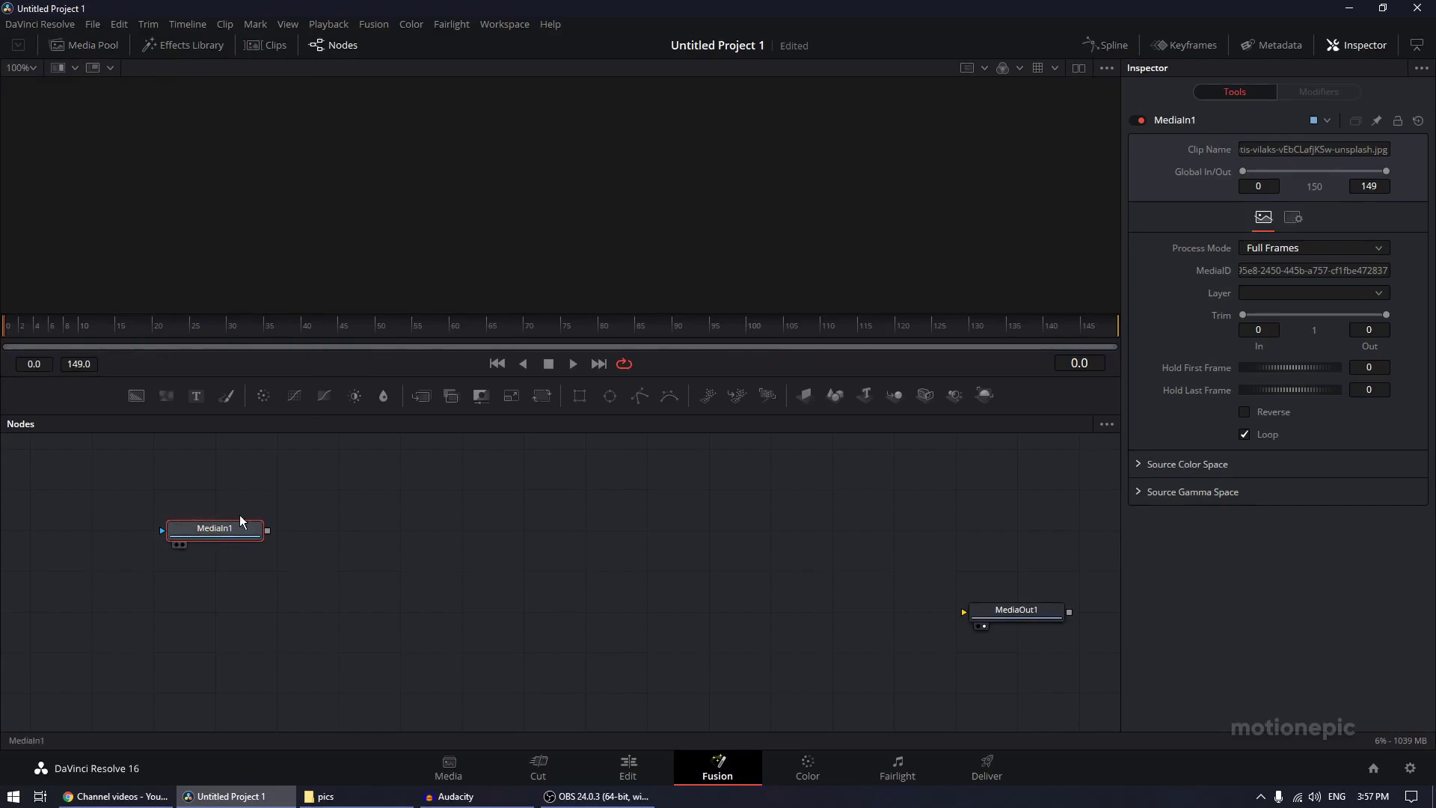
key(1)
drag(558, 409, 558, 494)
scroll(672, 152, down, 2)
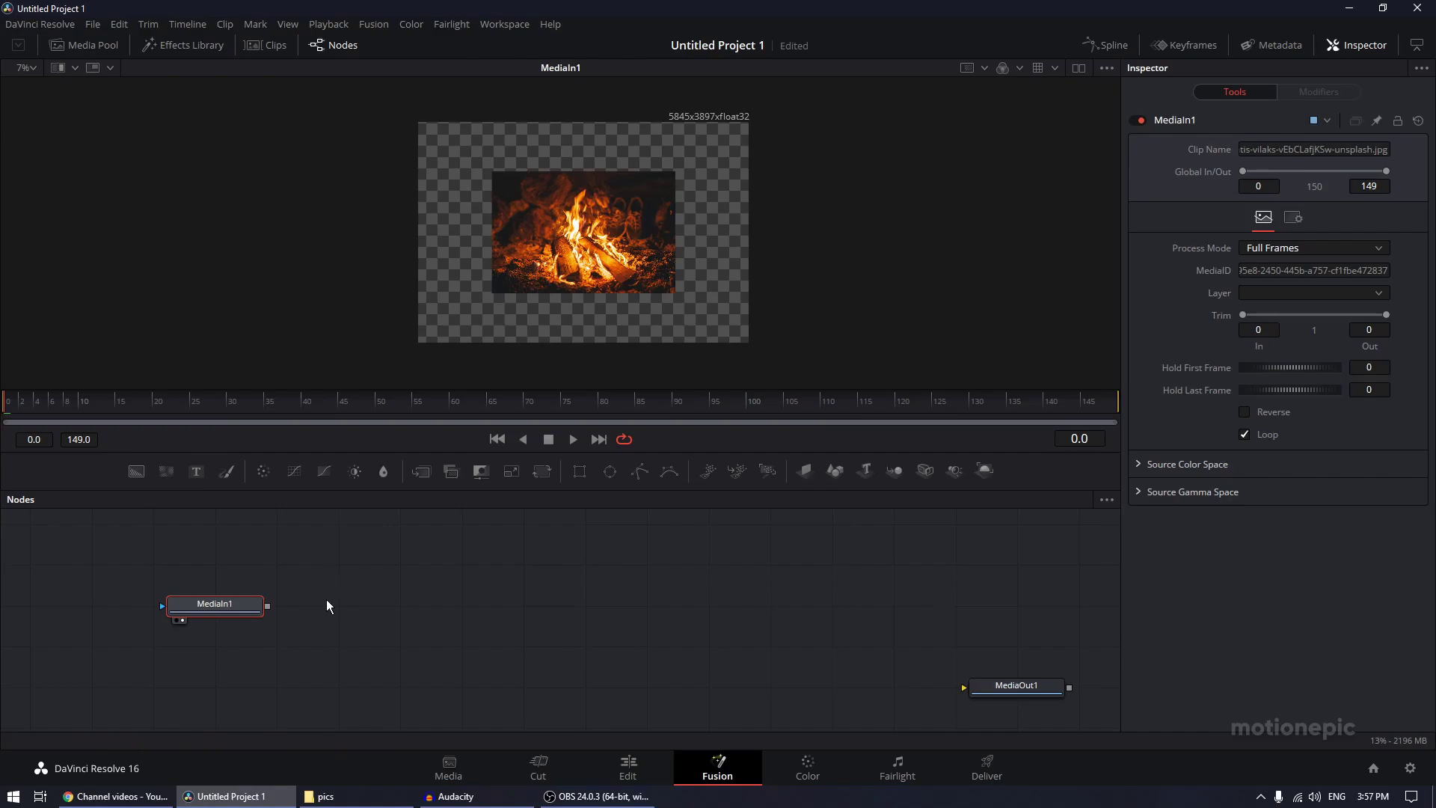
drag(326, 600, 338, 562)
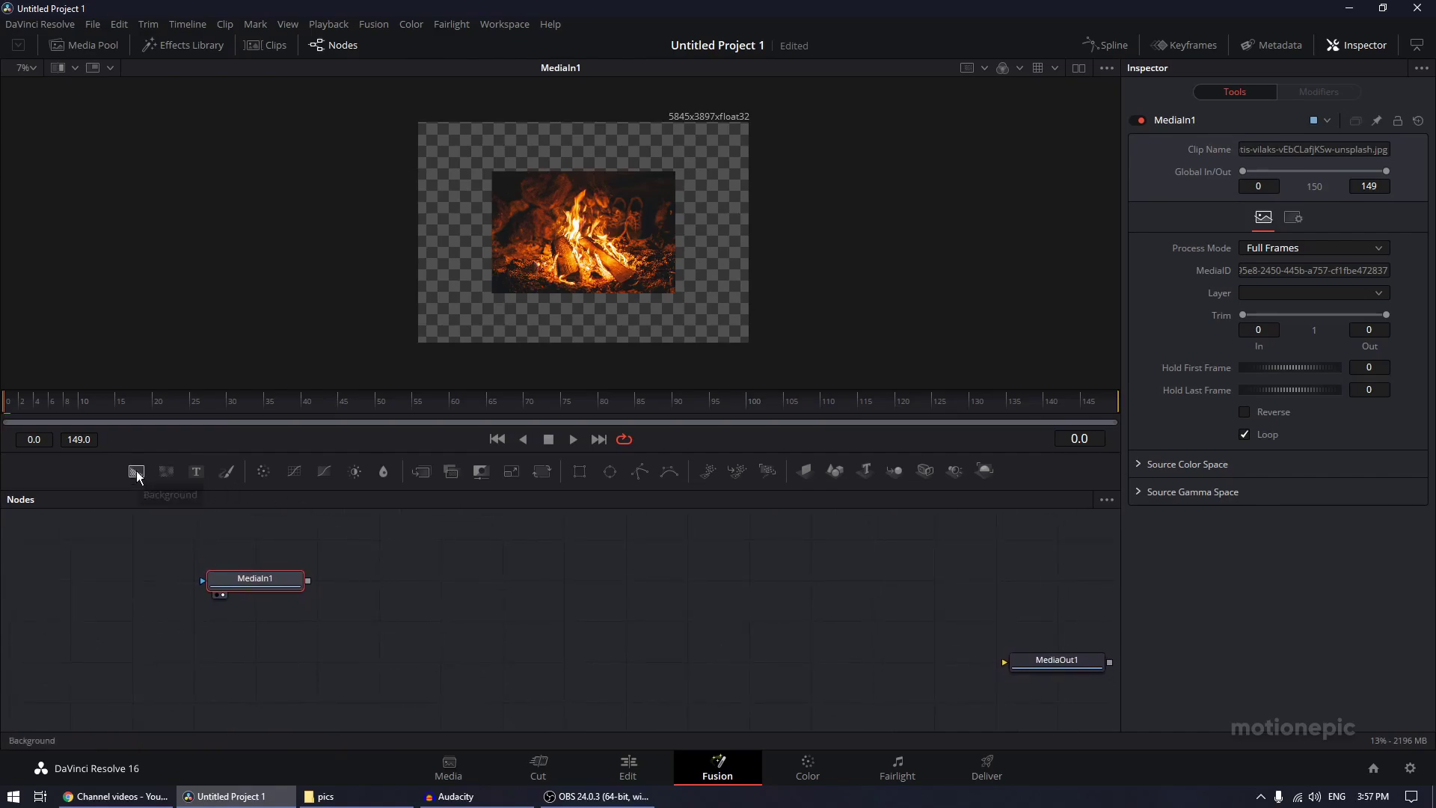
Add Background1, merge MediaIn1's fire photo over it as Merge1, and view Merge1.
drag(136, 470, 559, 294)
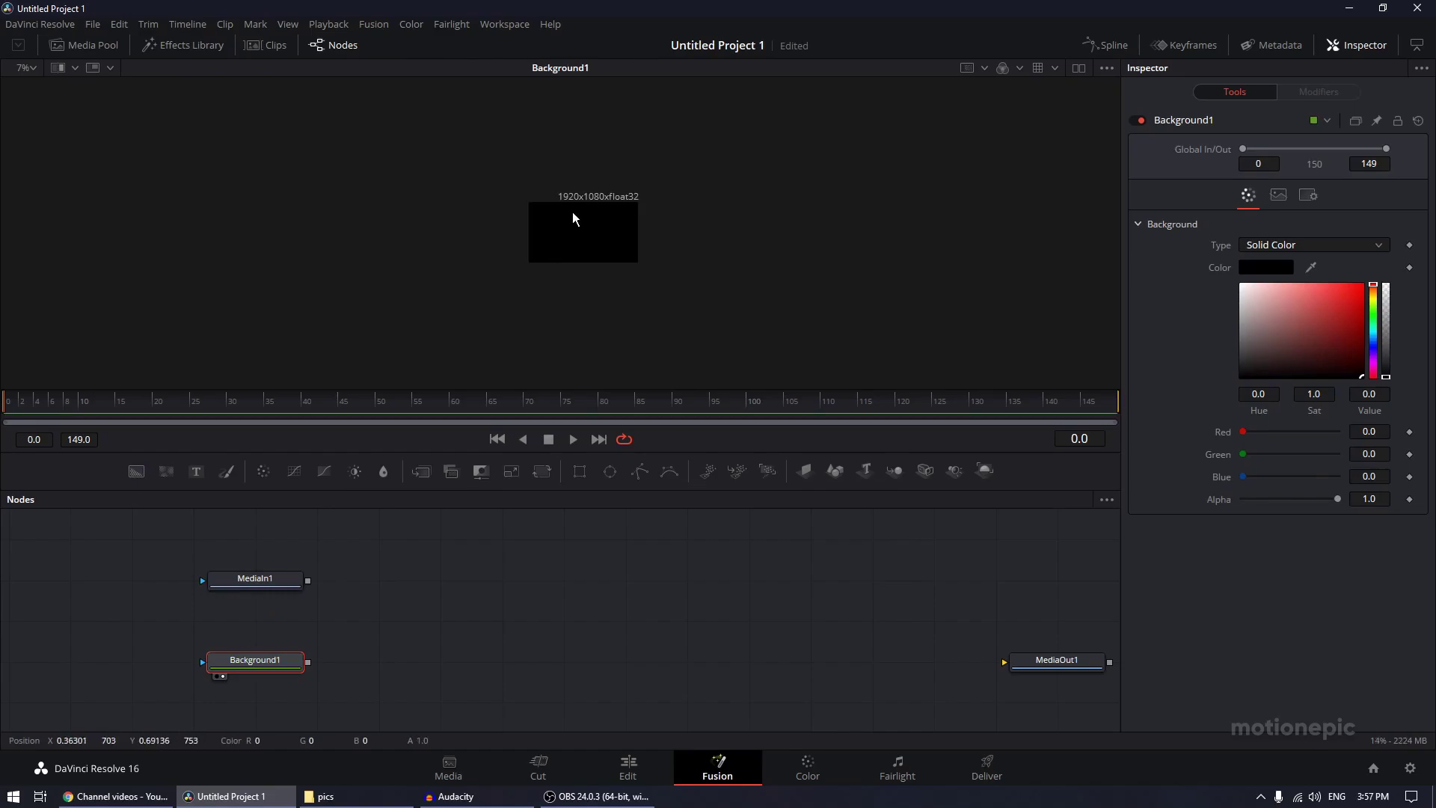
scroll(576, 202, up, 2)
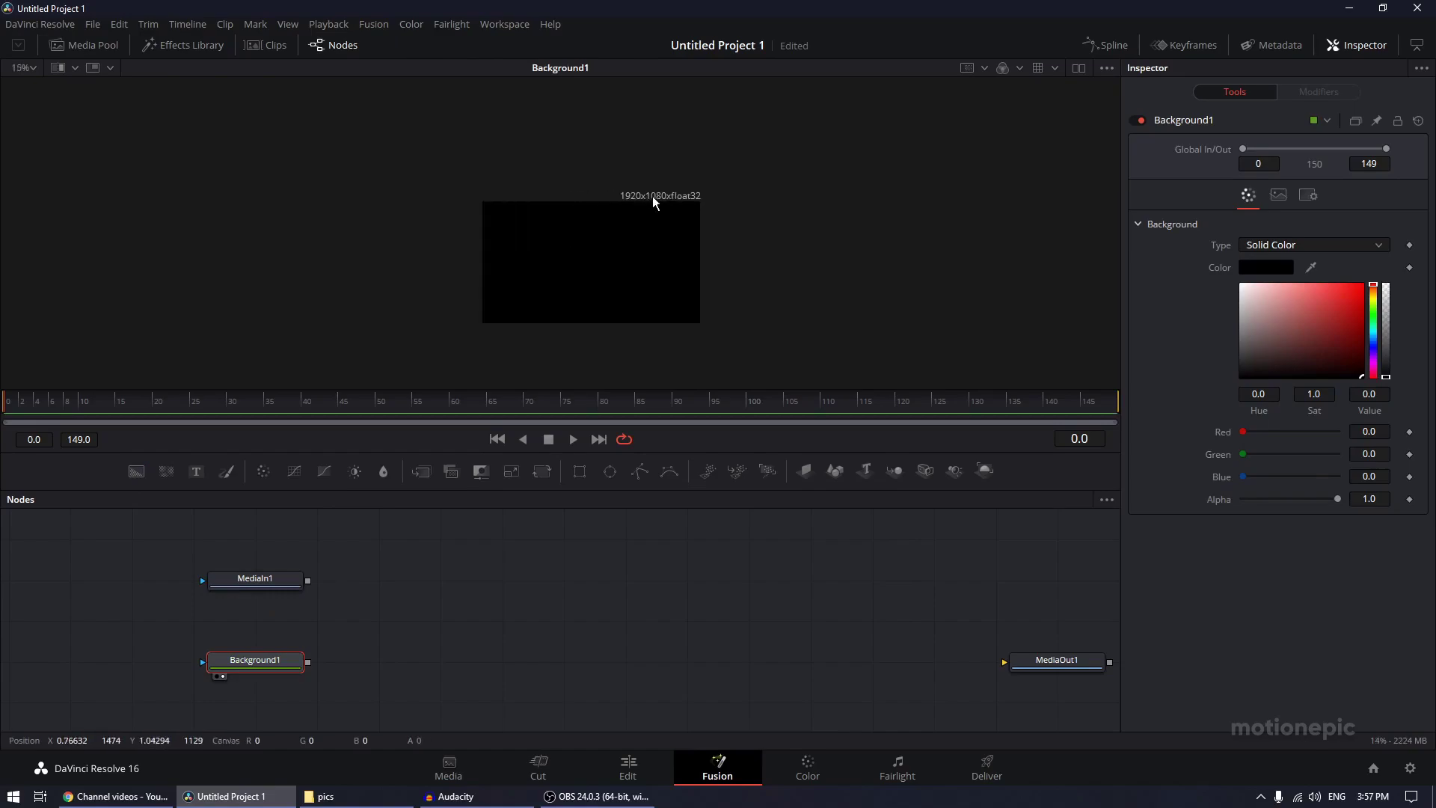
click(338, 629)
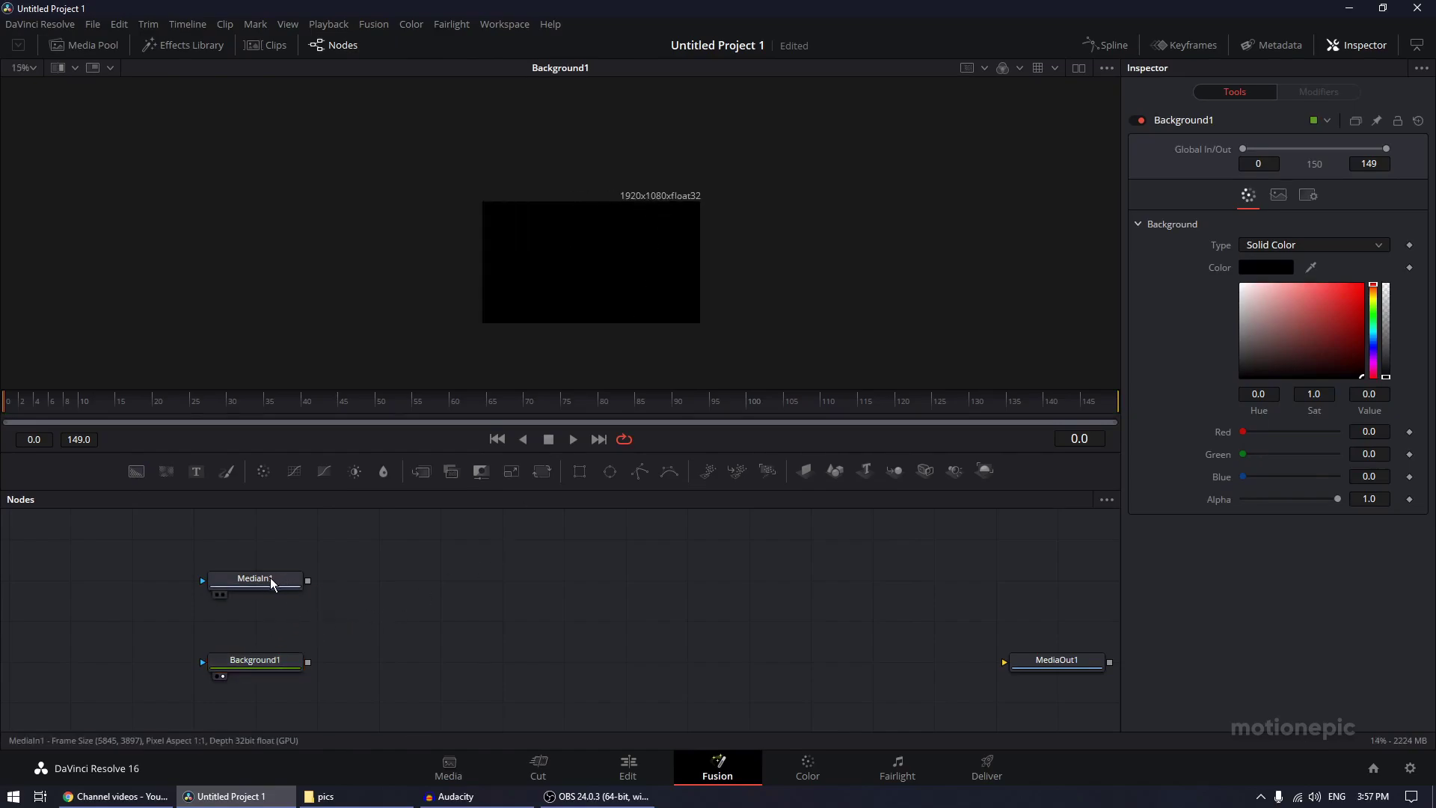
drag(308, 580, 309, 663)
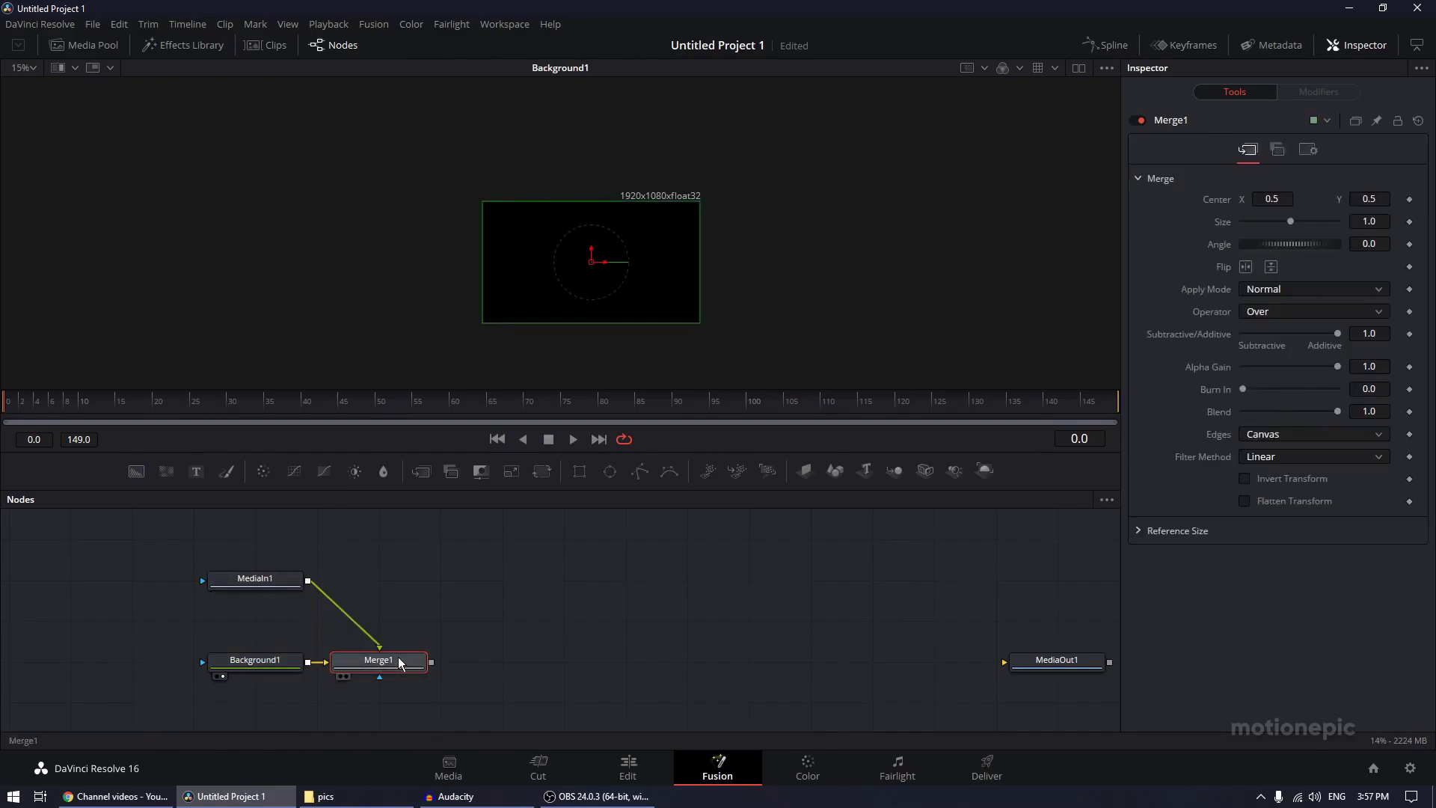
key(1)
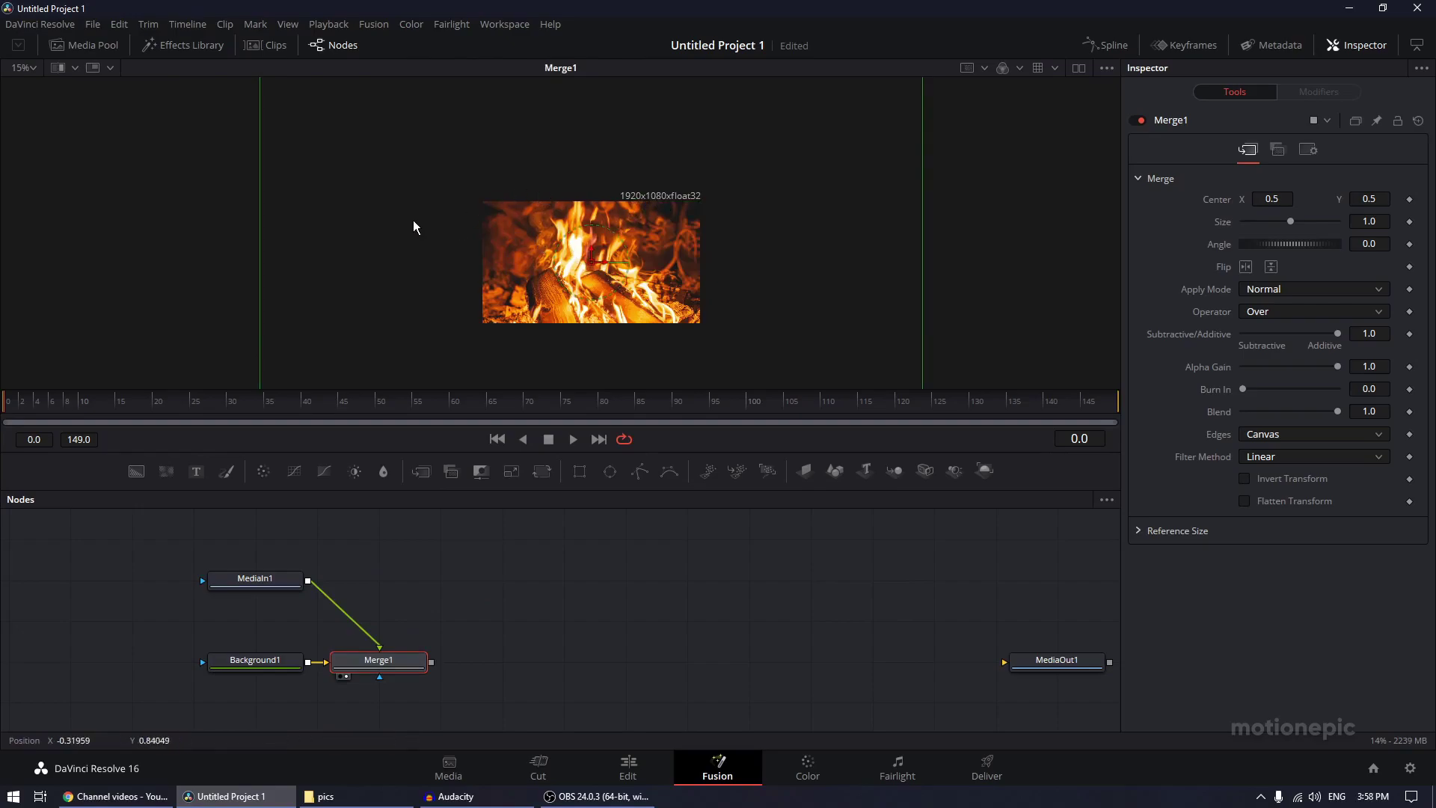
Place MediaIn1 above Merge1 and insert Transform1 after it with Size 0.594.
click(258, 581)
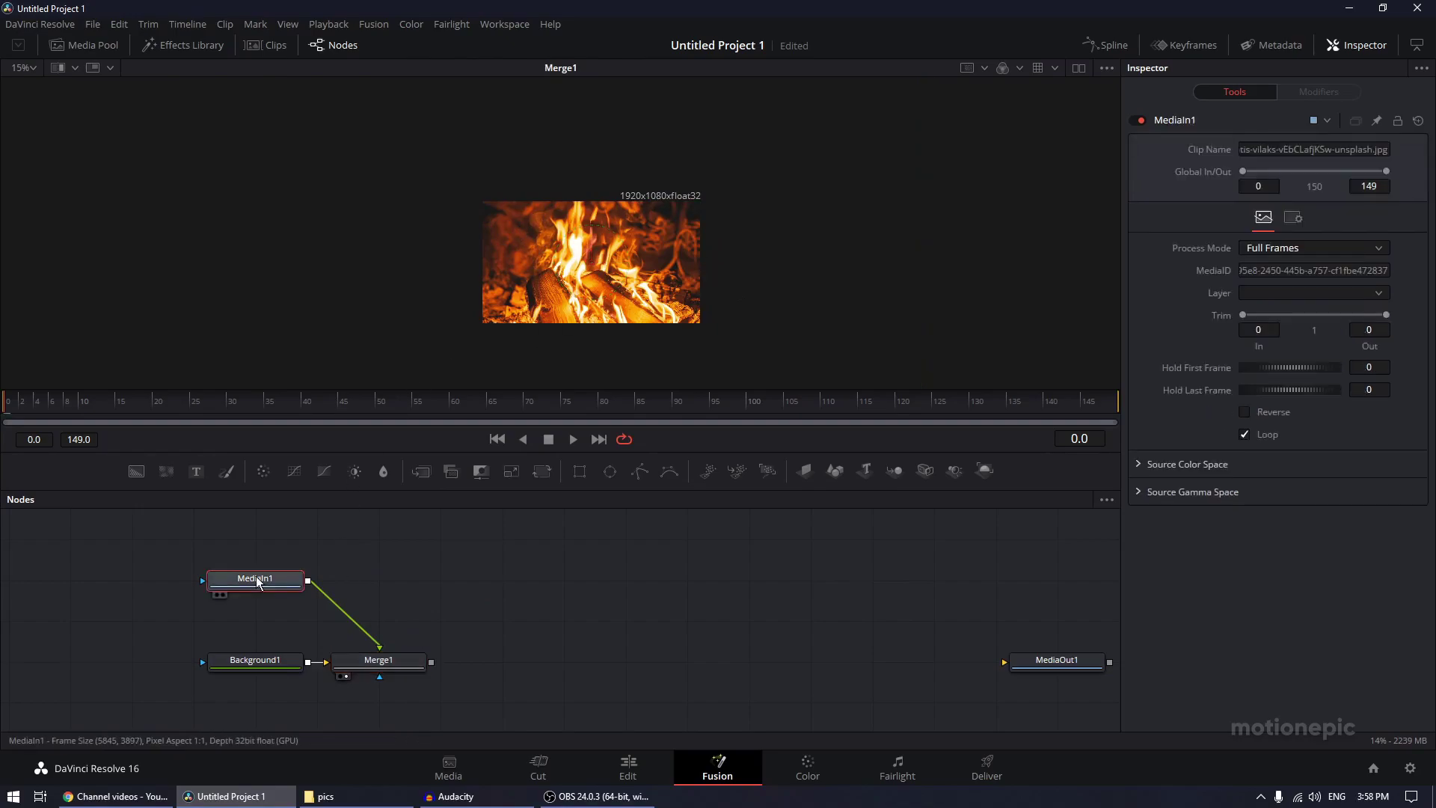
drag(249, 584, 377, 559)
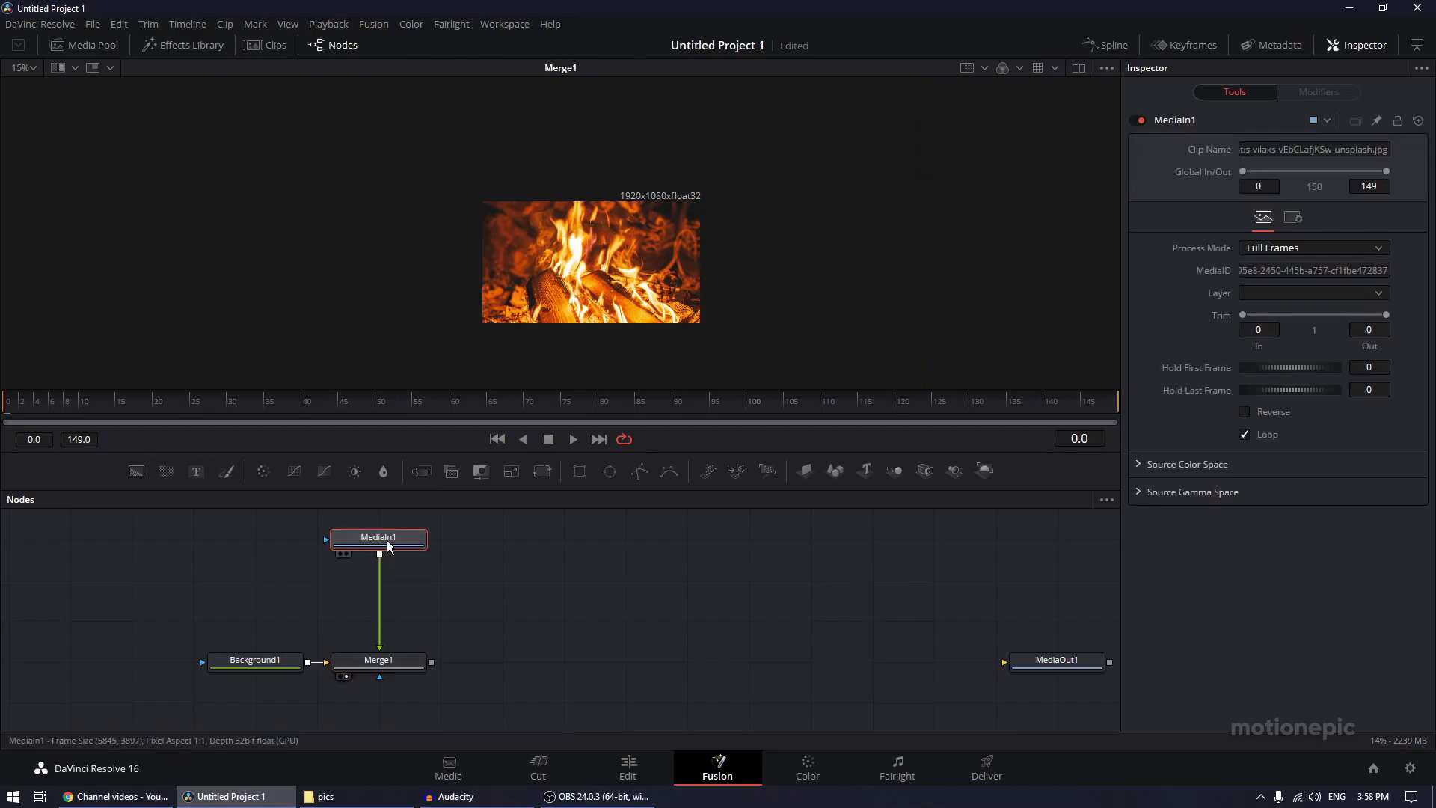
key(shift+space)
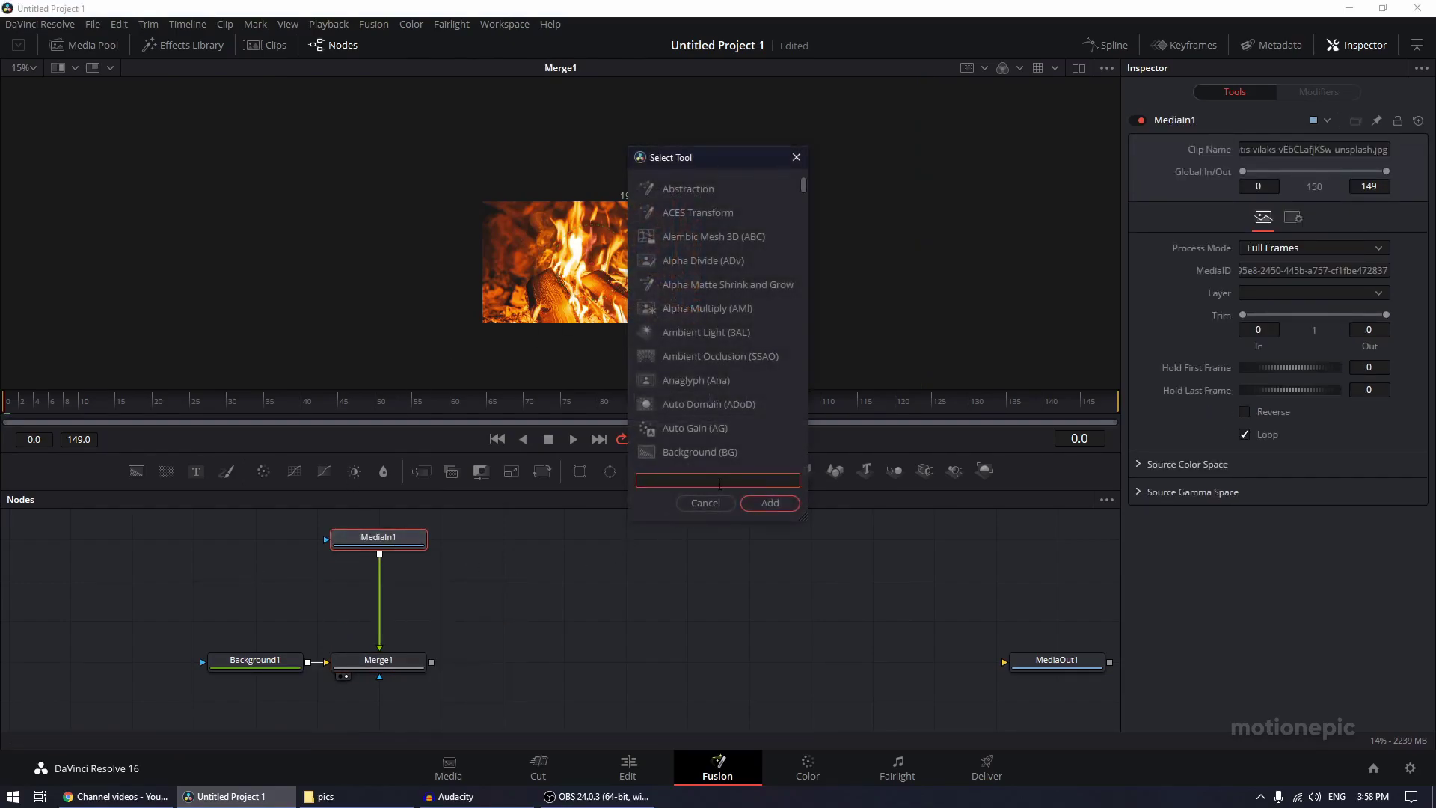
text(xf)
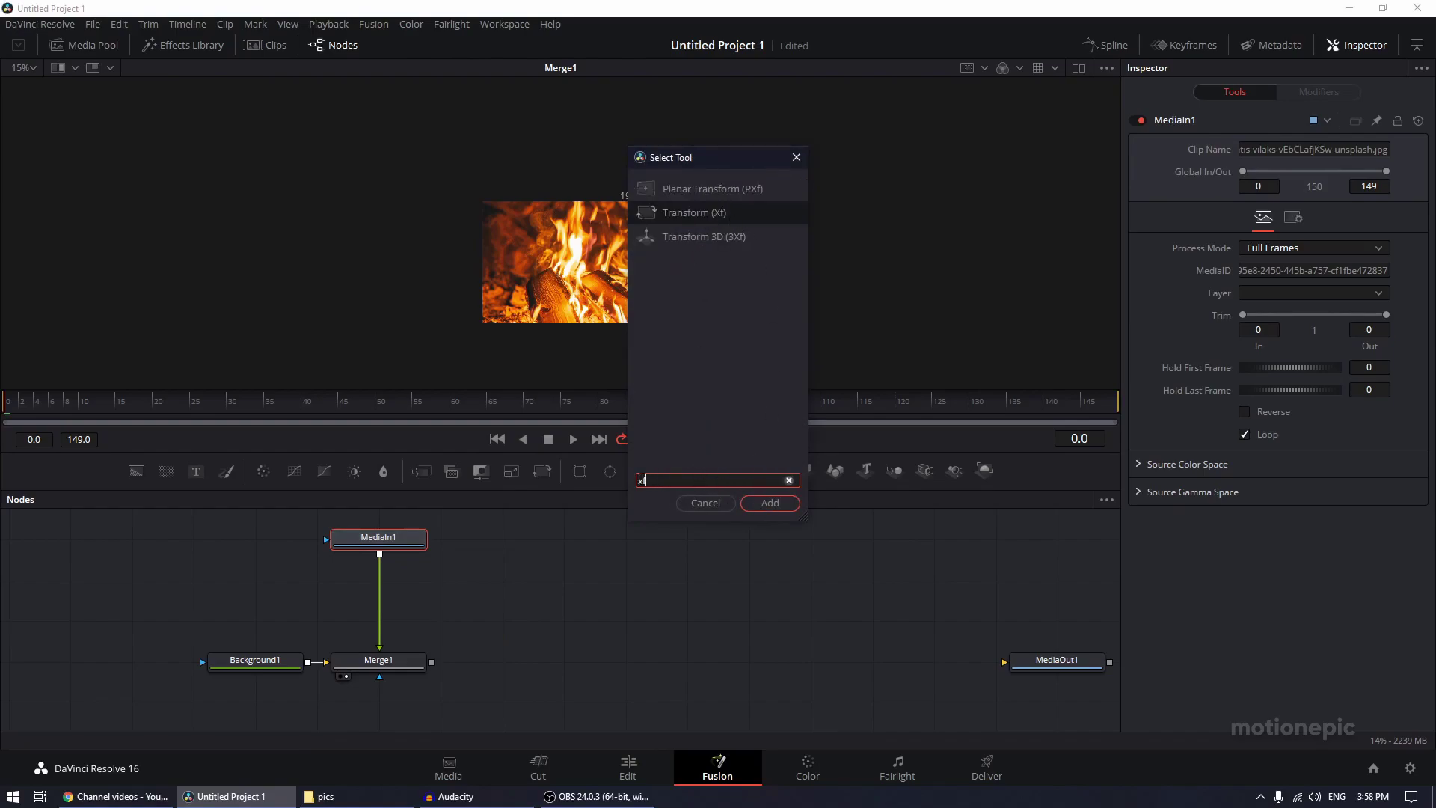
click(770, 507)
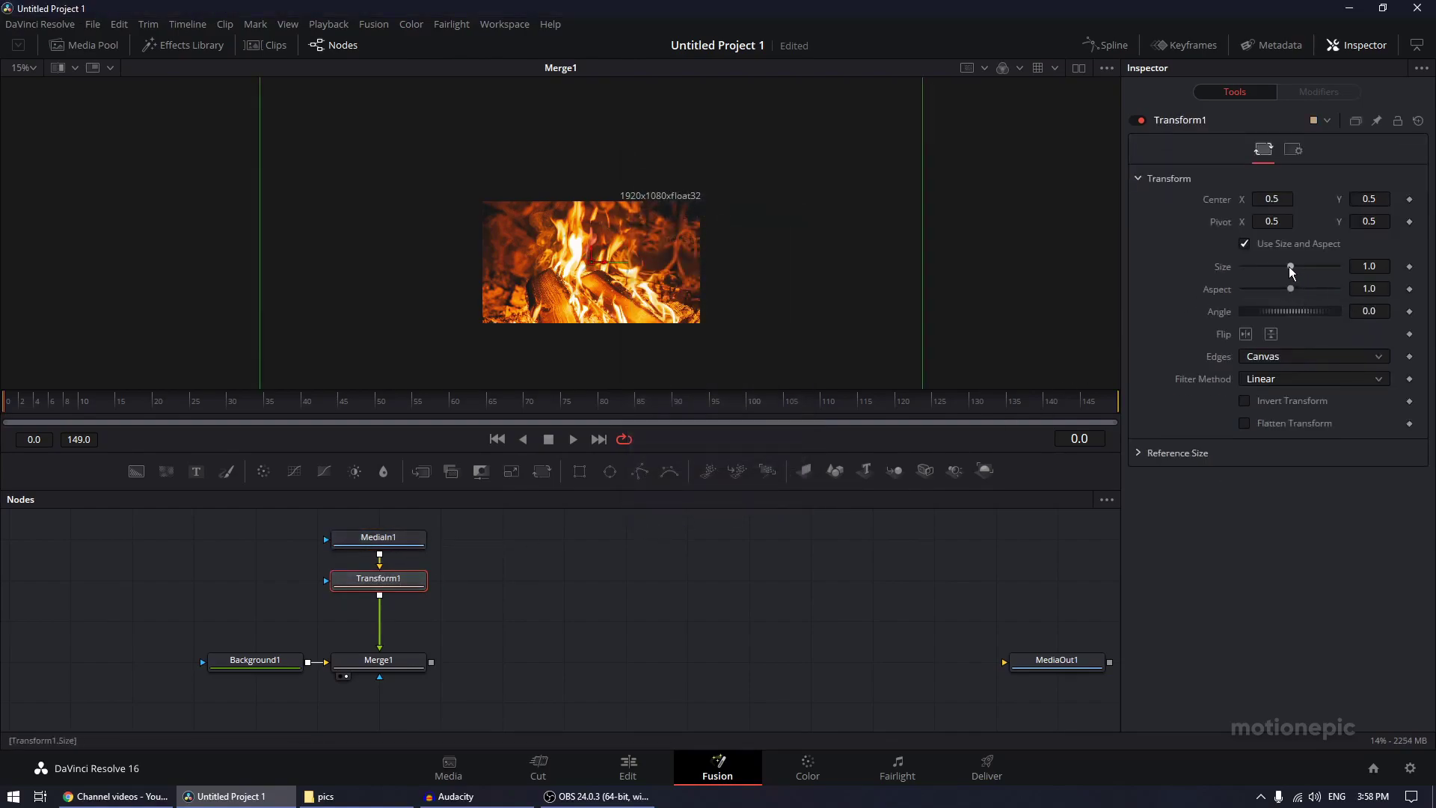
drag(1293, 270, 1270, 267)
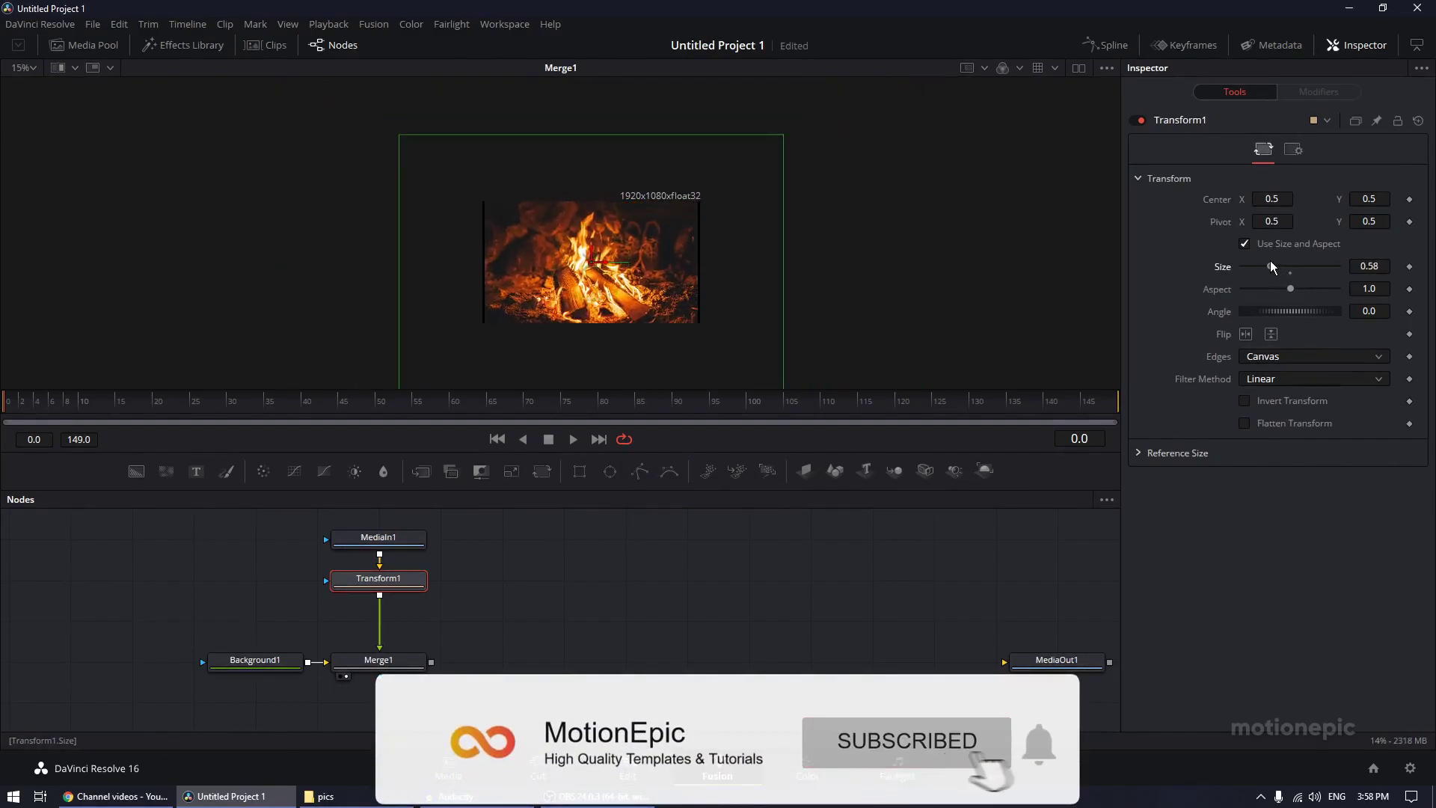
drag(1268, 260, 1272, 267)
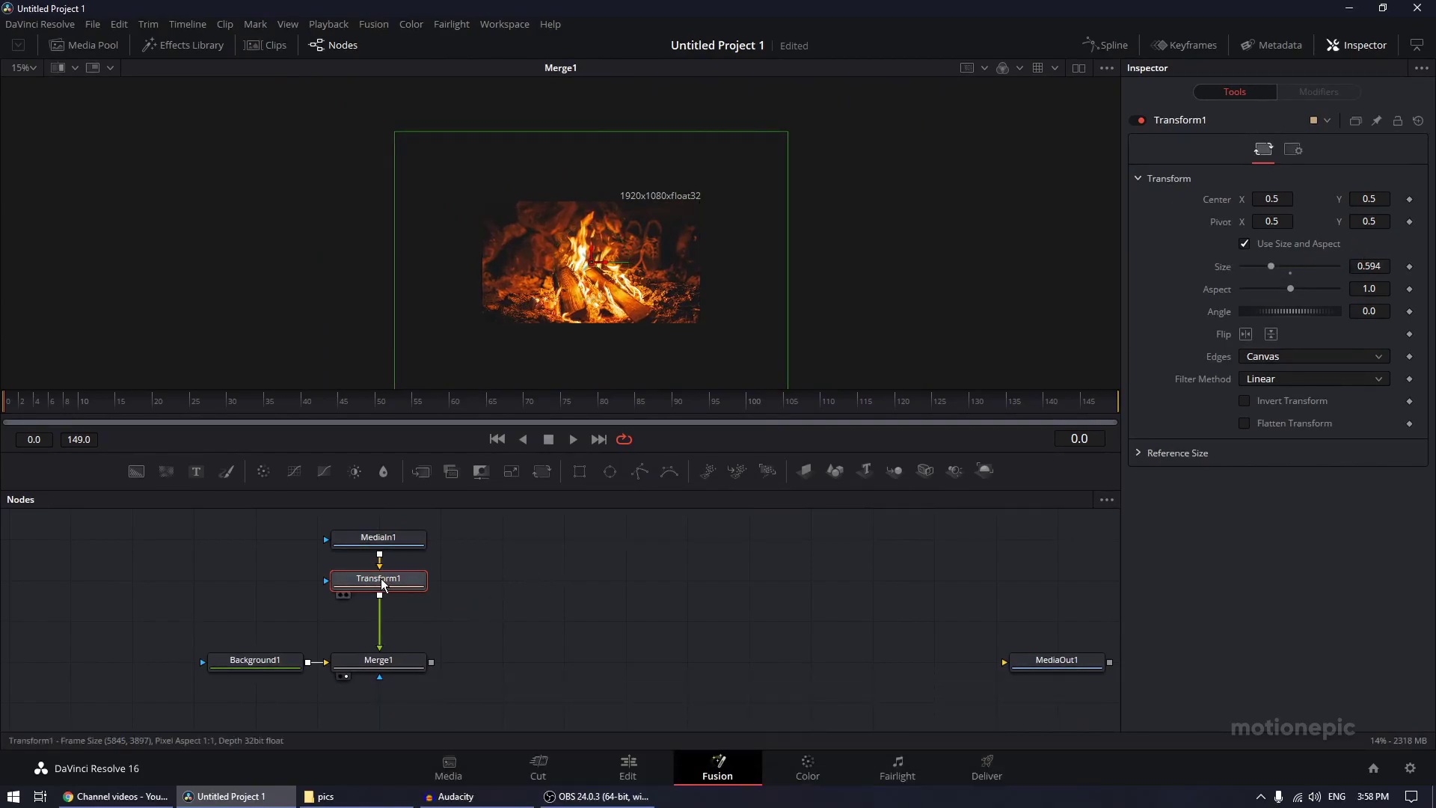
Insert a second Transform node, Transform2, after Transform1 using the xf tool search.
key(shift+space)
text(xf)
click(769, 501)
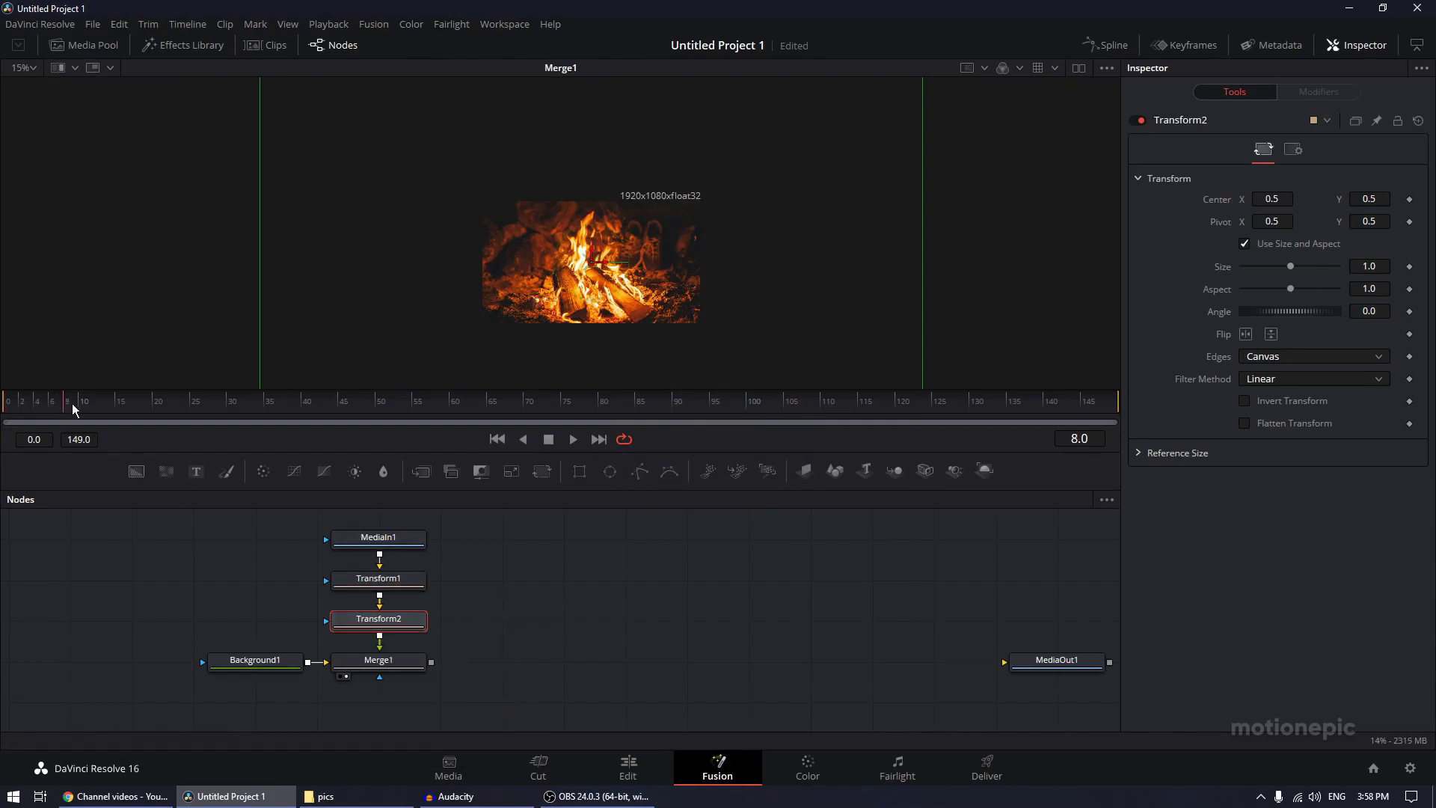
Keyframe Transform2's Size at 1.0 on frame 0 and 1.2 on frame 149.
drag(72, 402, 1, 398)
click(1409, 268)
drag(1086, 406, 1126, 401)
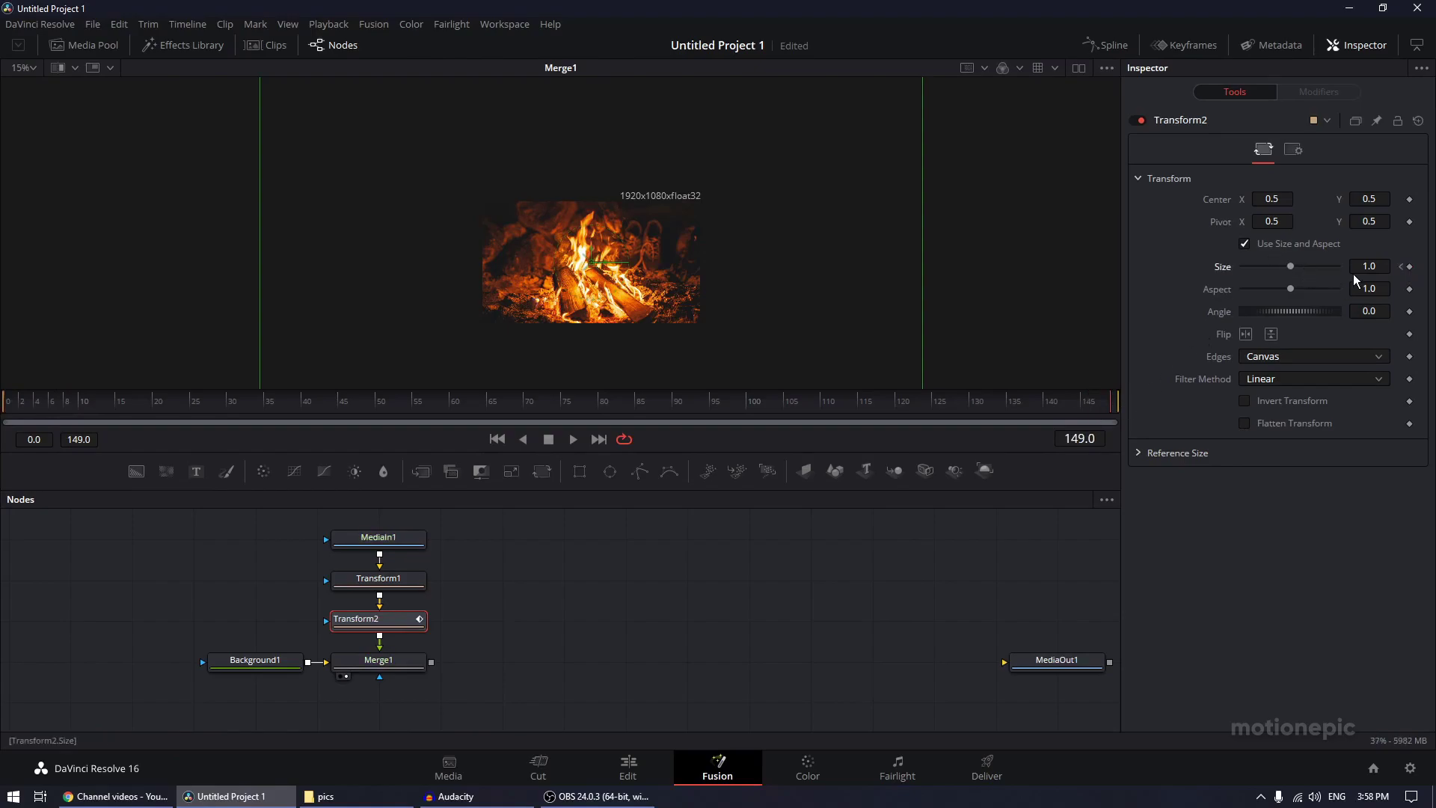
click(1371, 267)
text(1)
key(Tab)
click(24, 416)
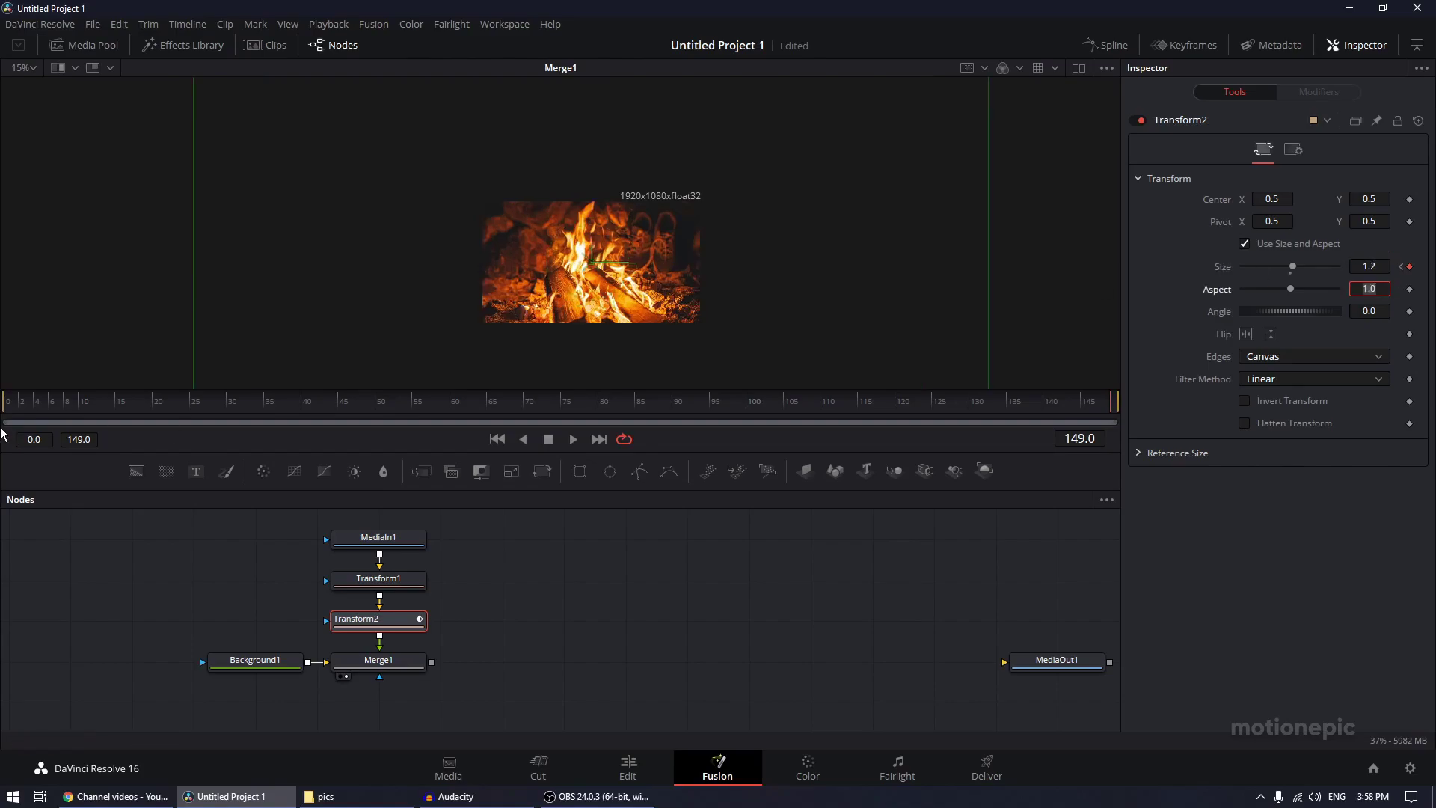
drag(24, 416, 600, 434)
click(532, 606)
Keyframe Center X at 0.833 on frame 0 and 0.5 around frame 60.
drag(83, 399, 0, 388)
click(359, 627)
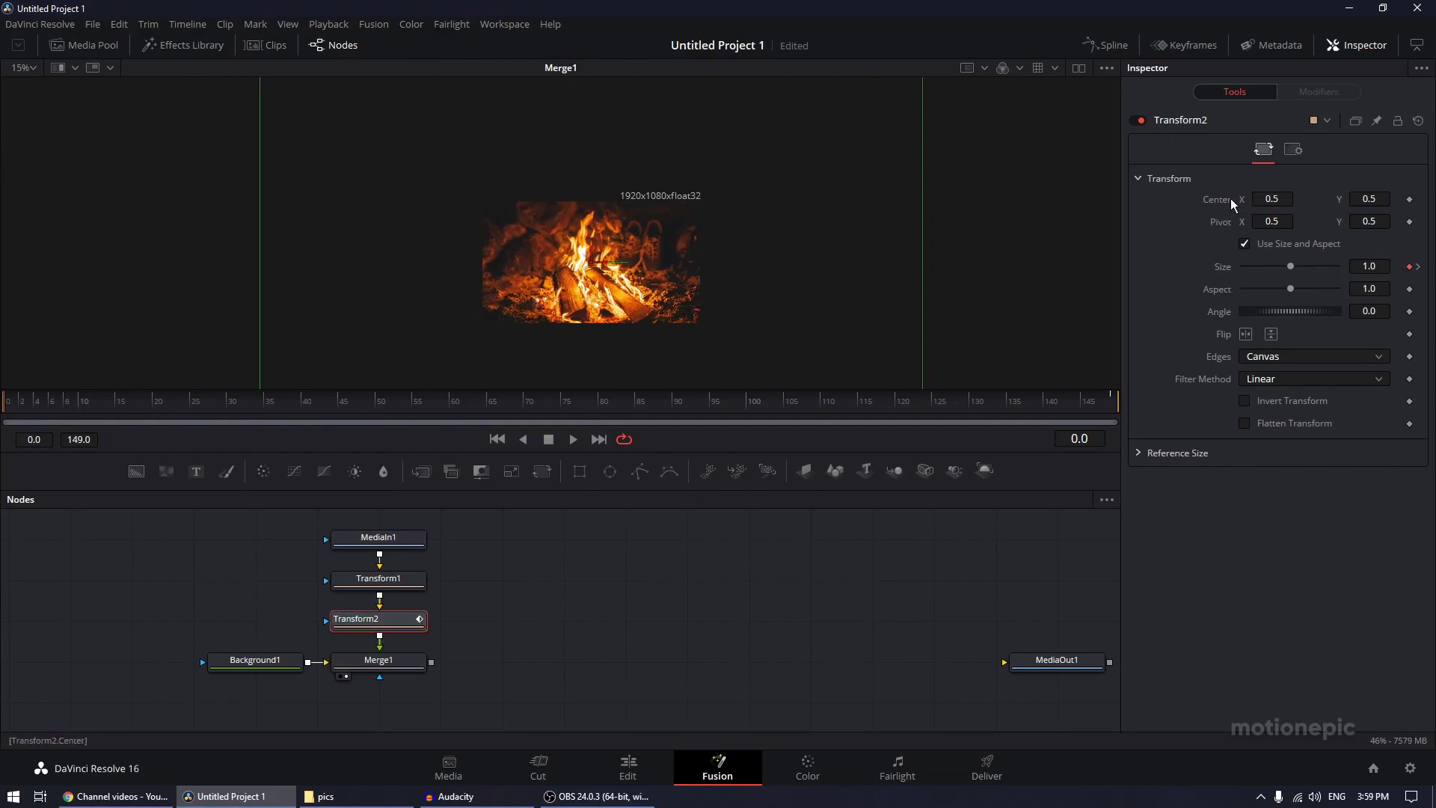
click(1410, 200)
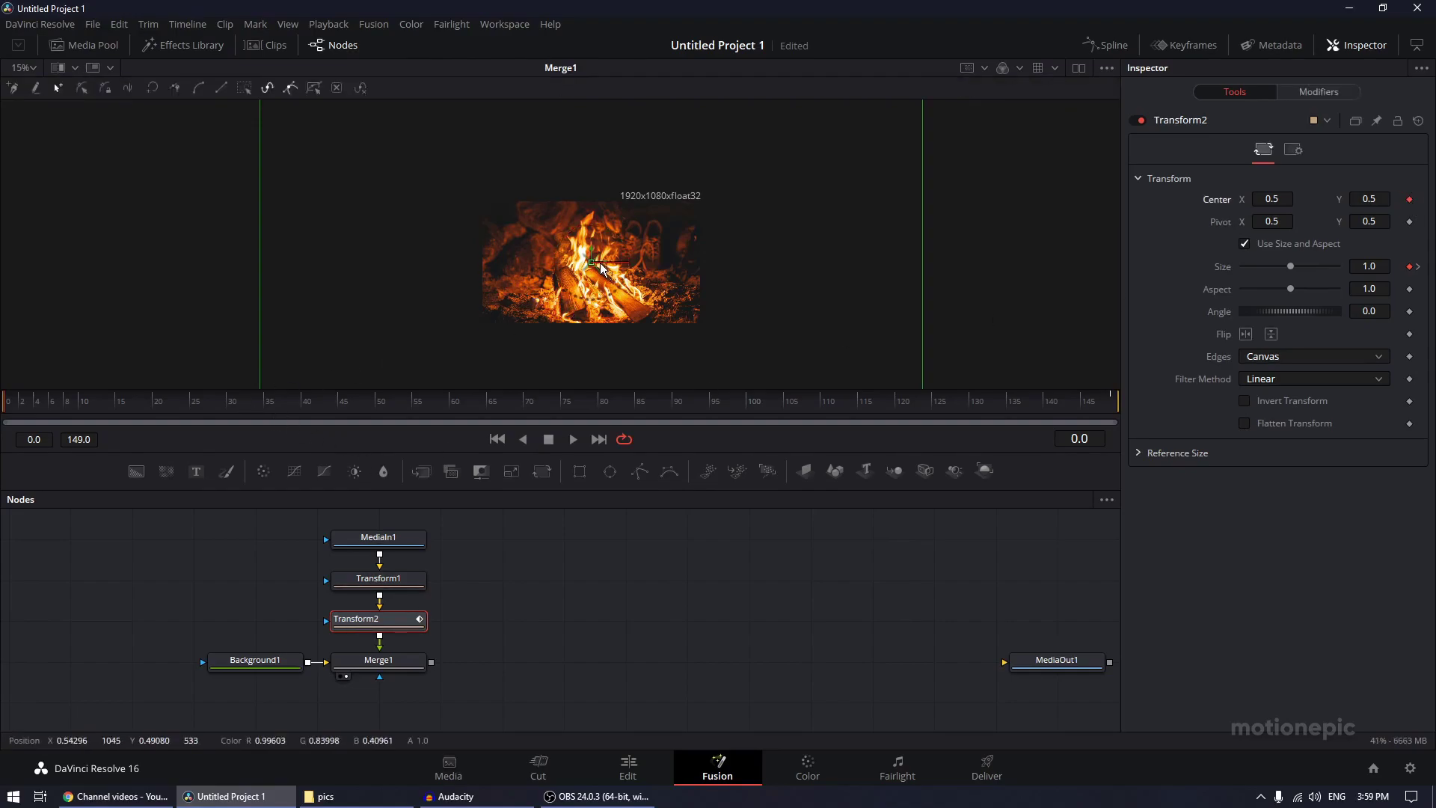
drag(614, 269, 824, 272)
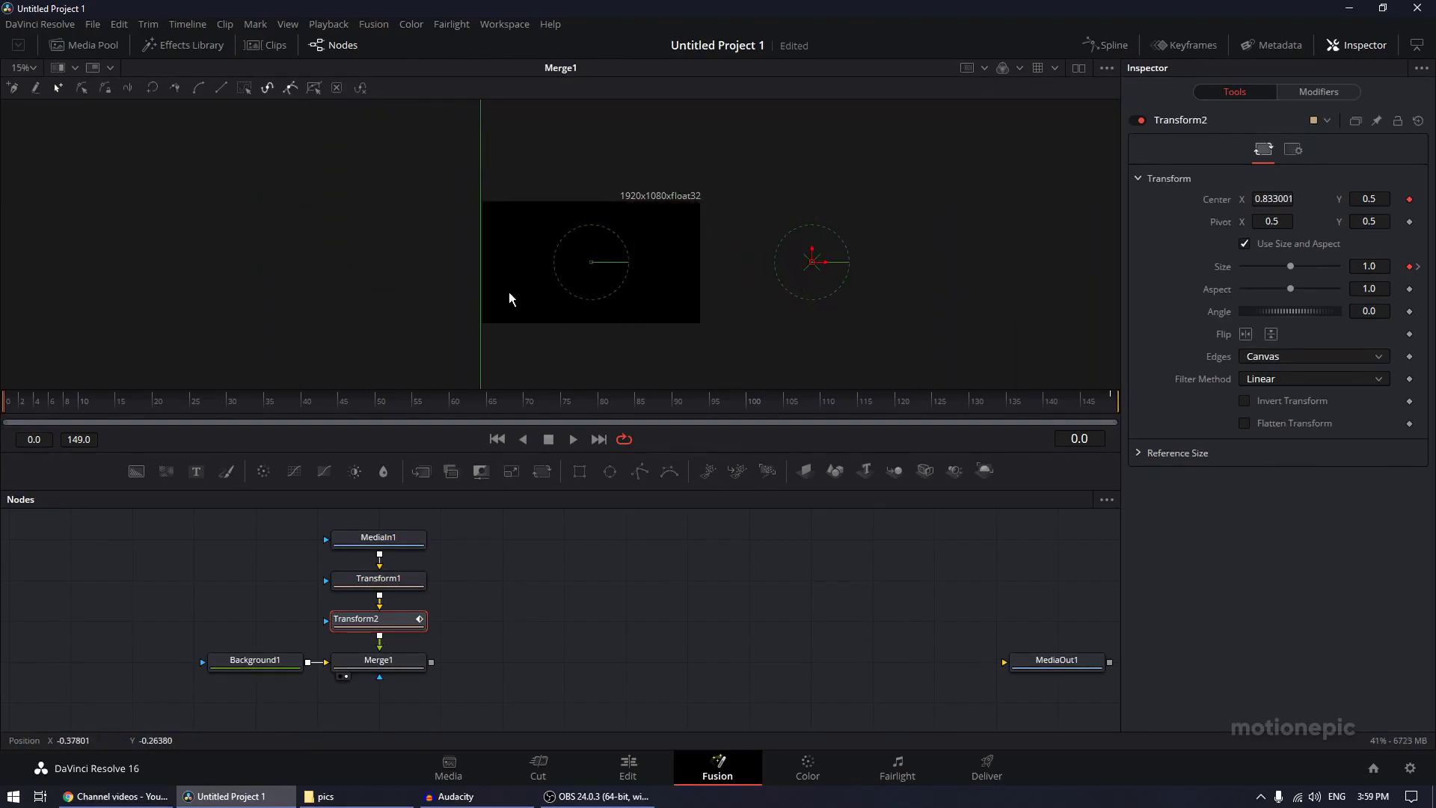
drag(428, 406, 452, 407)
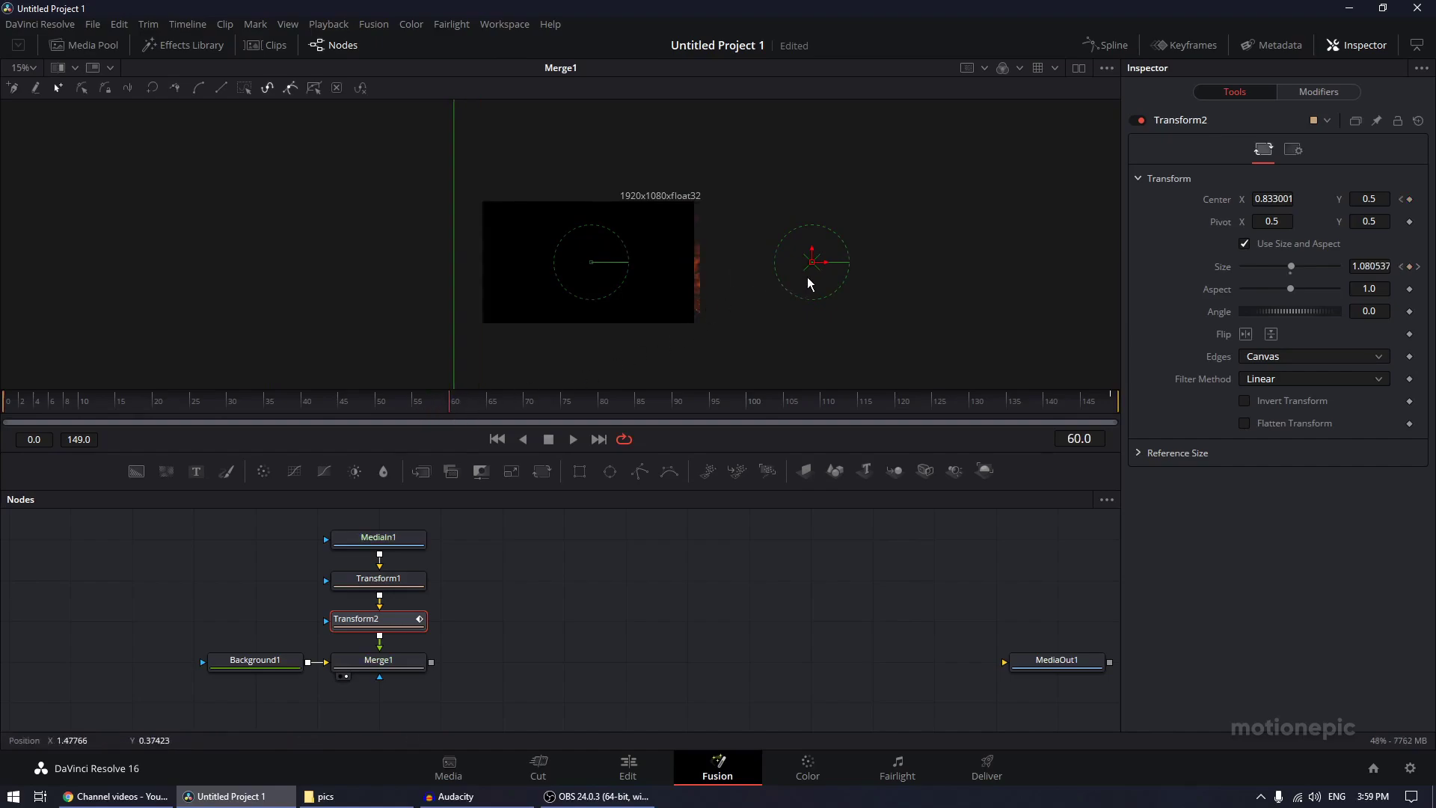
click(1271, 199)
text(1.552741)
text(0.)
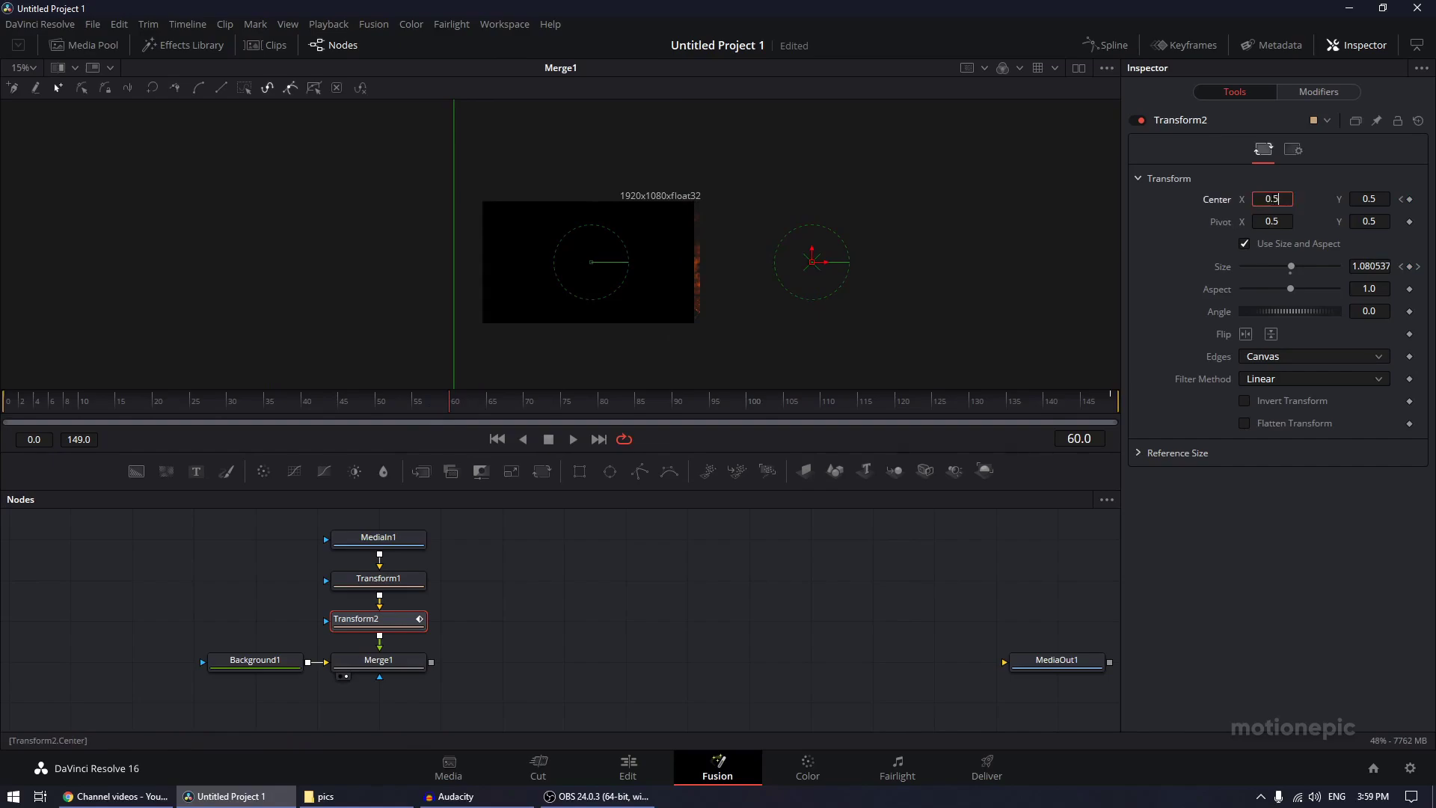
text(5)
key(Tab)
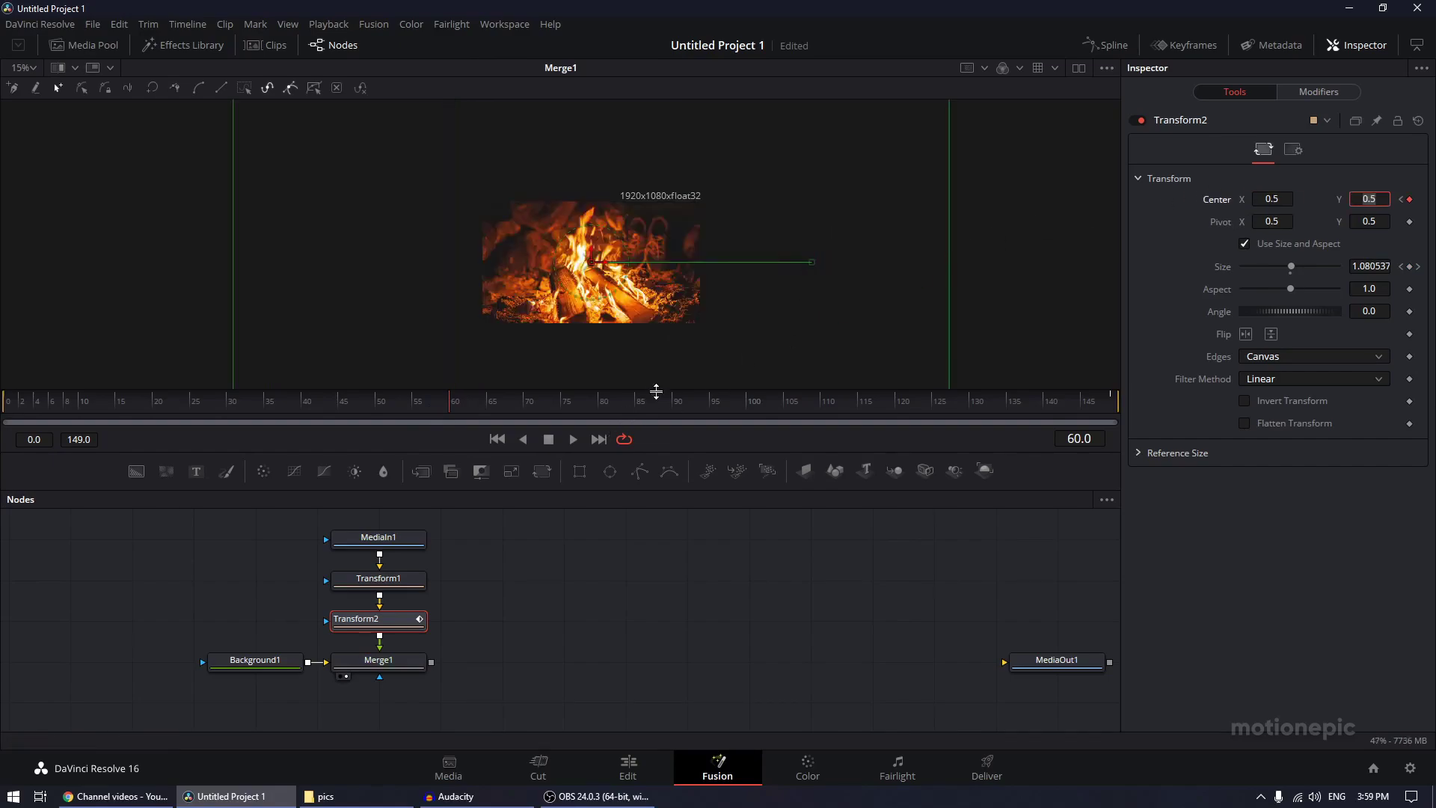
Hold Center X at 0.5 on frame 90 and shift it to about 0.41 at frame 149.
click(673, 392)
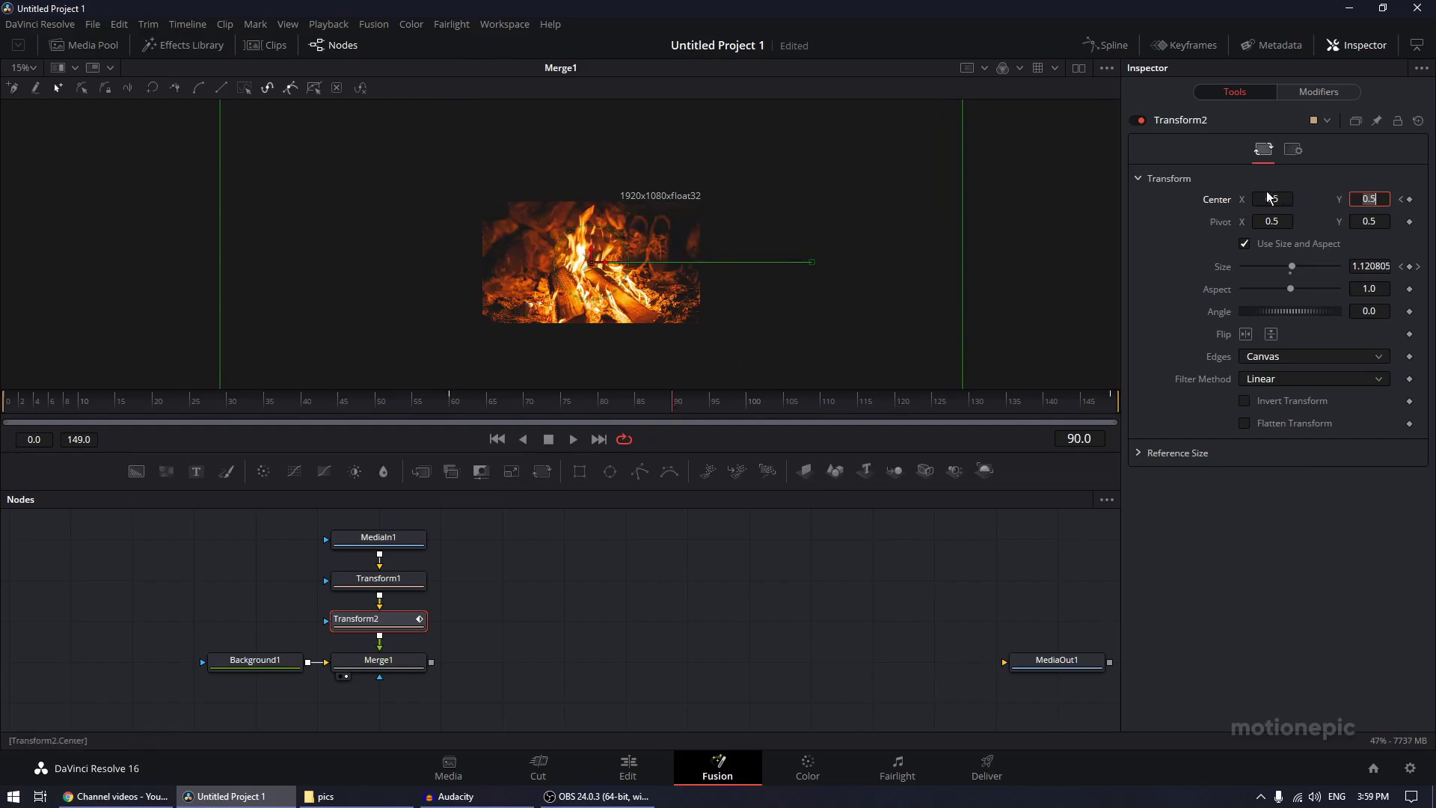
click(1409, 200)
click(1089, 404)
drag(1089, 406, 1130, 406)
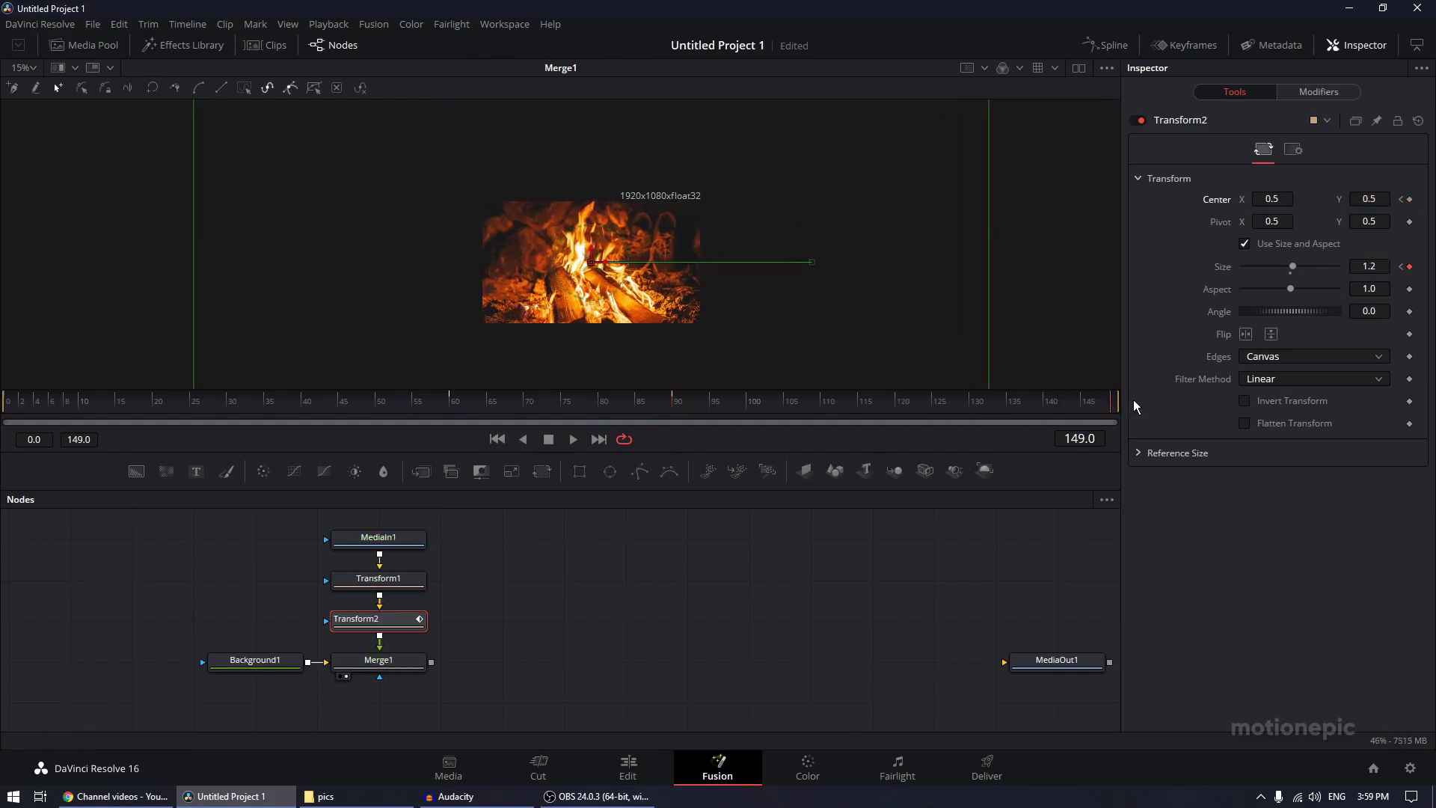
drag(606, 271, 546, 266)
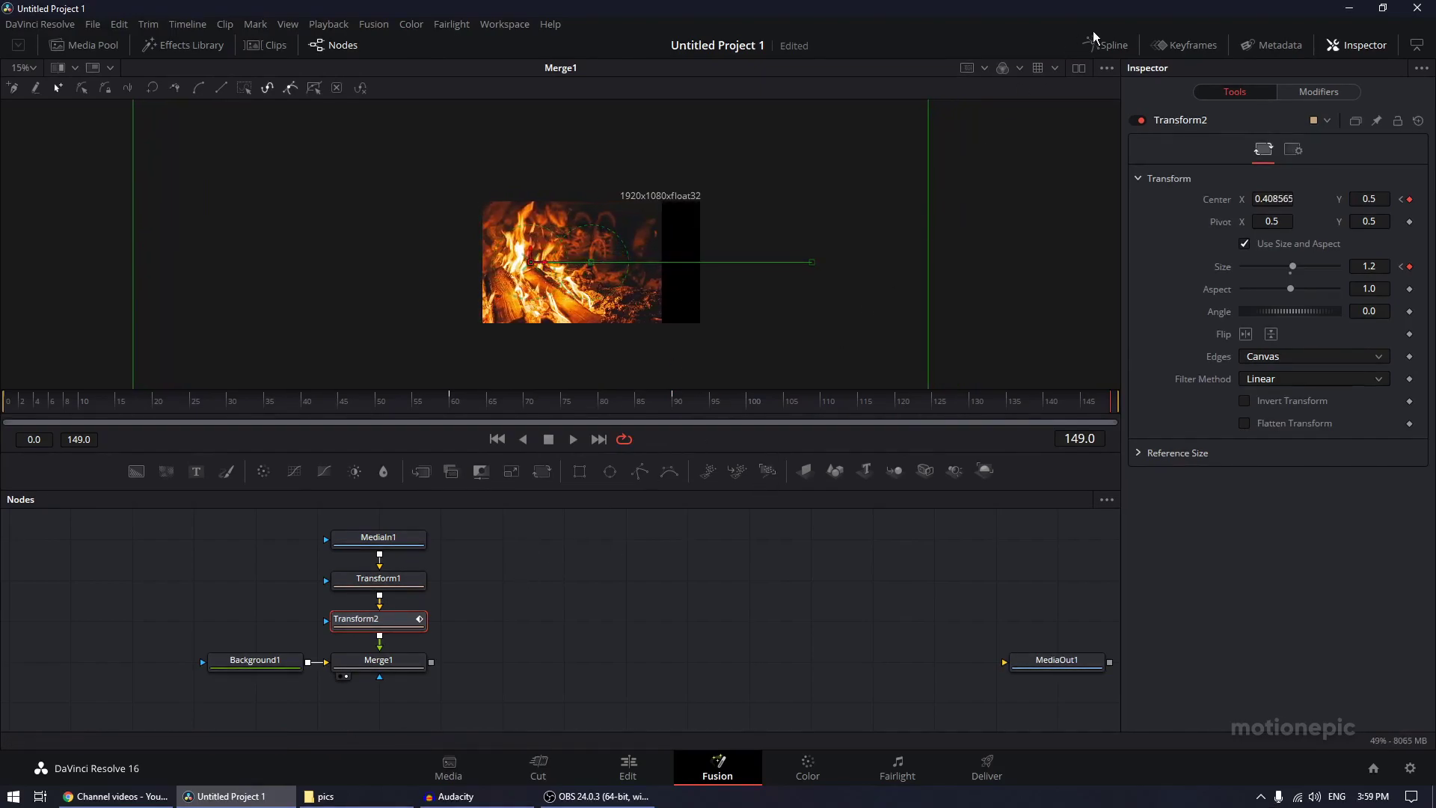
Smooth the Center Displacement keyframes in the Spline editor and raise their Ease In to 100 and 57.
click(1103, 54)
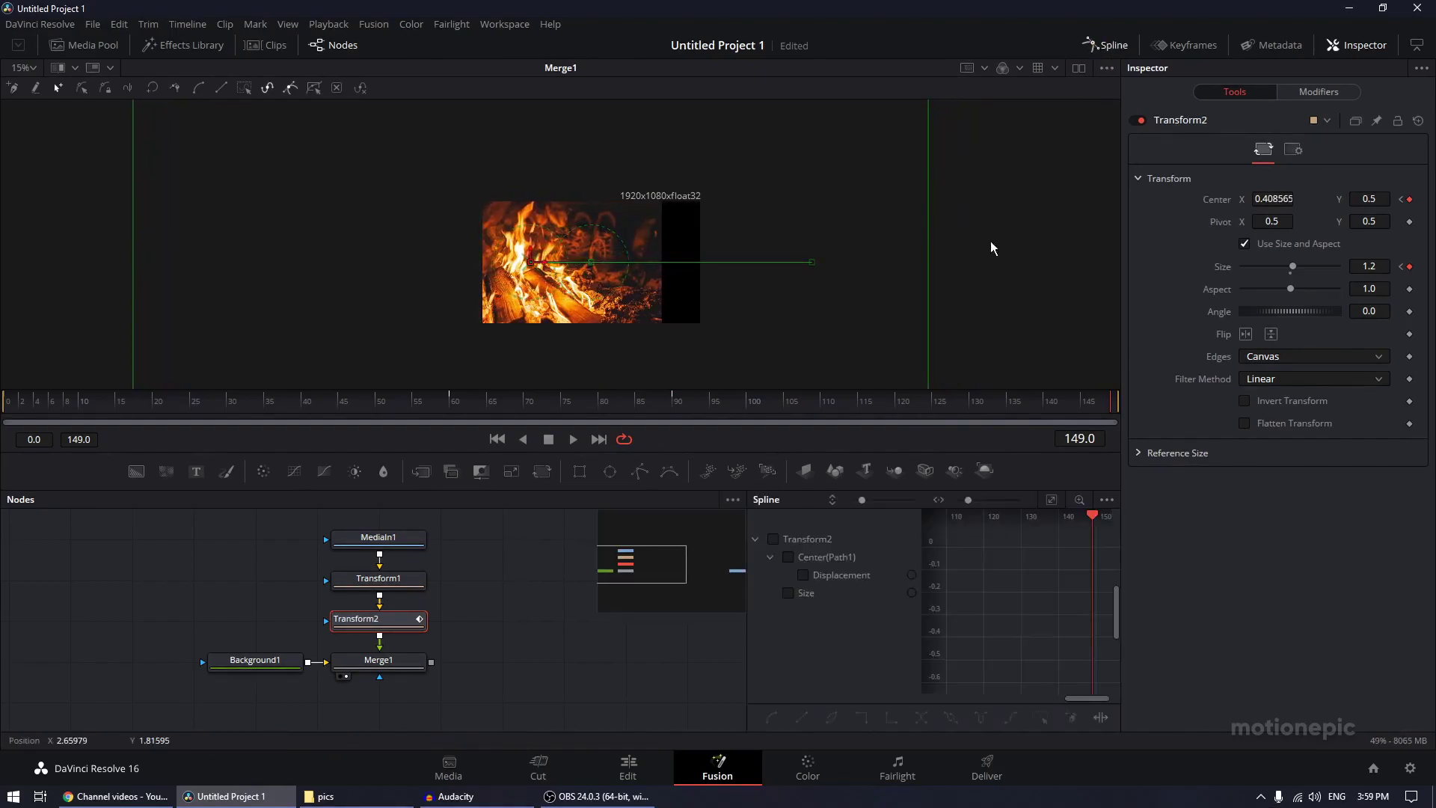
click(805, 575)
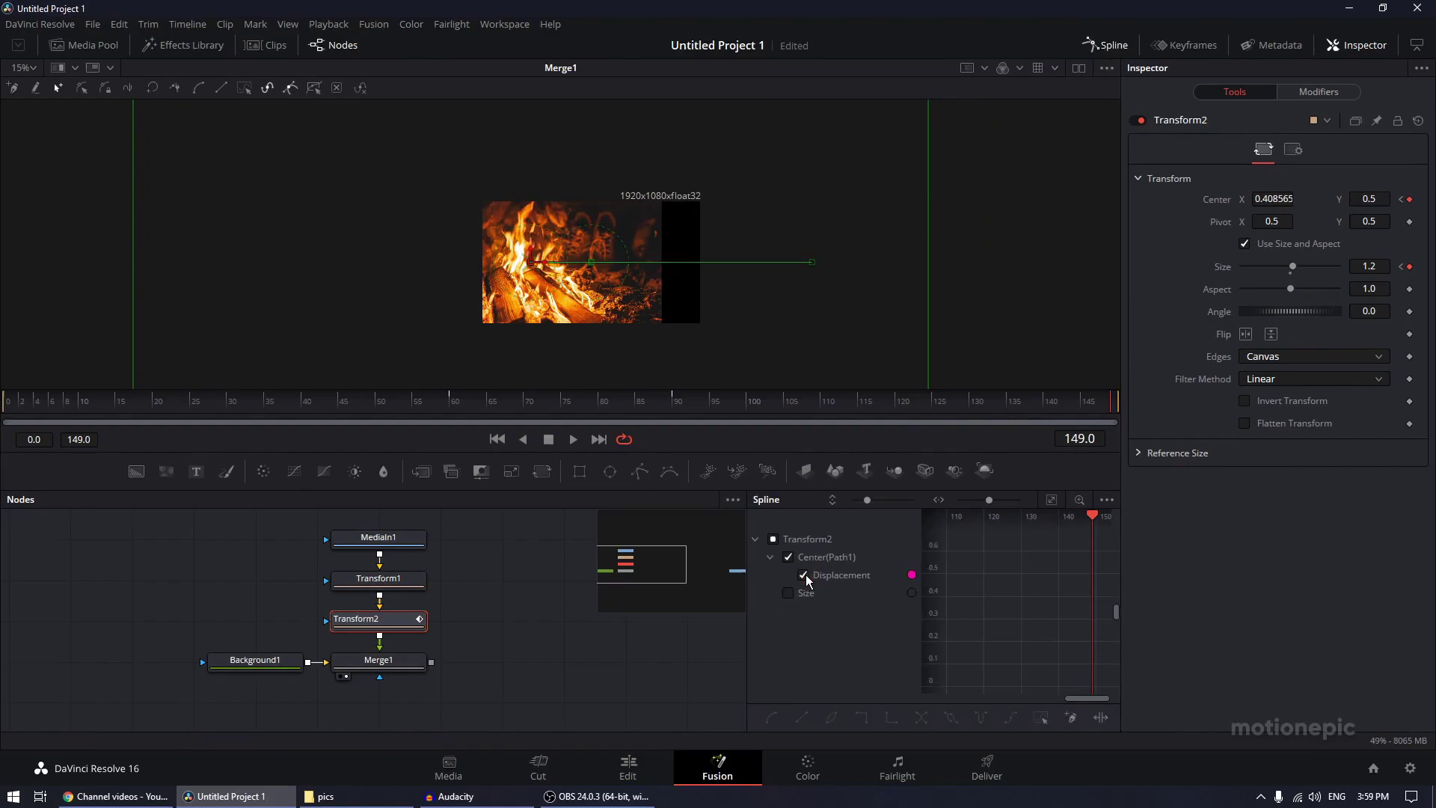
click(838, 576)
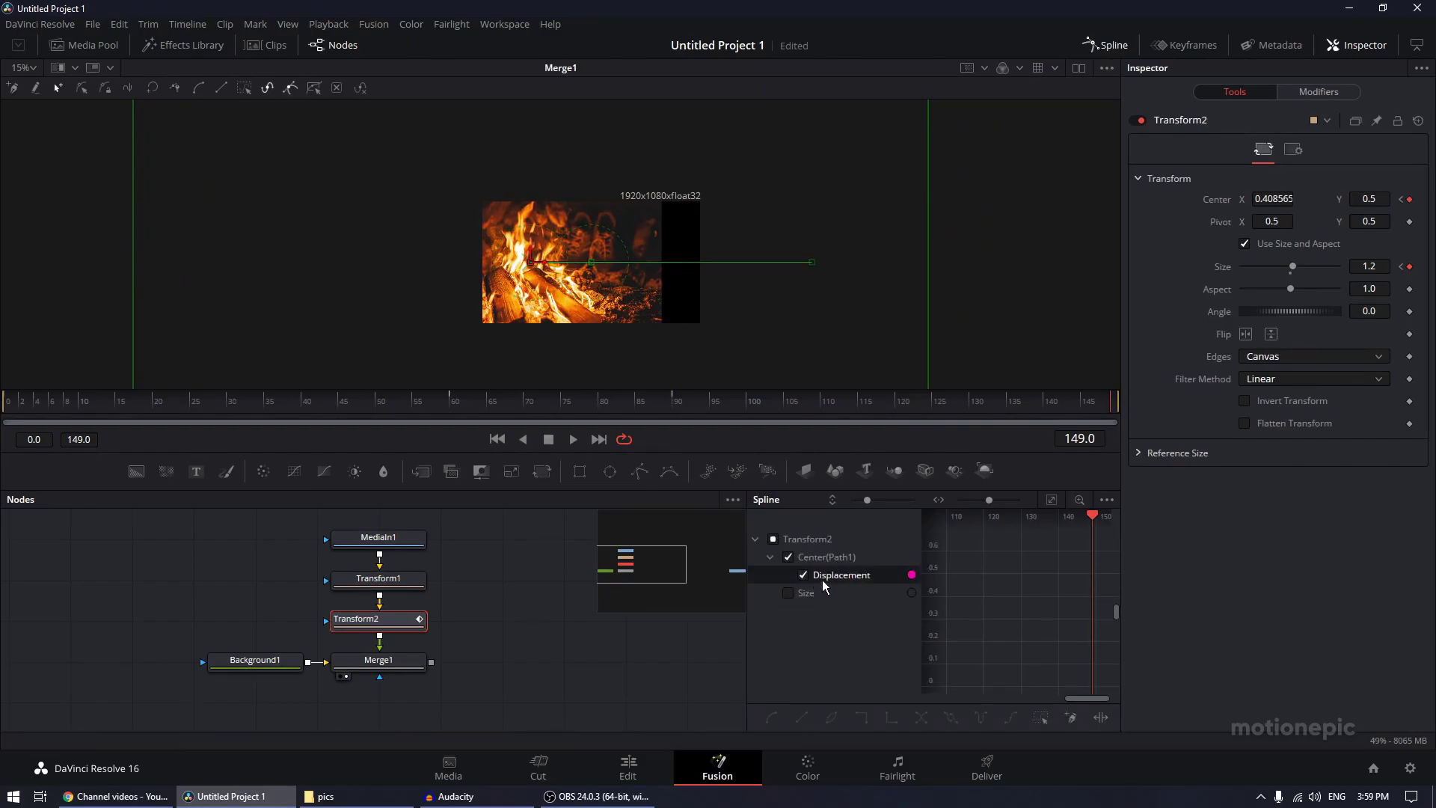
click(1049, 501)
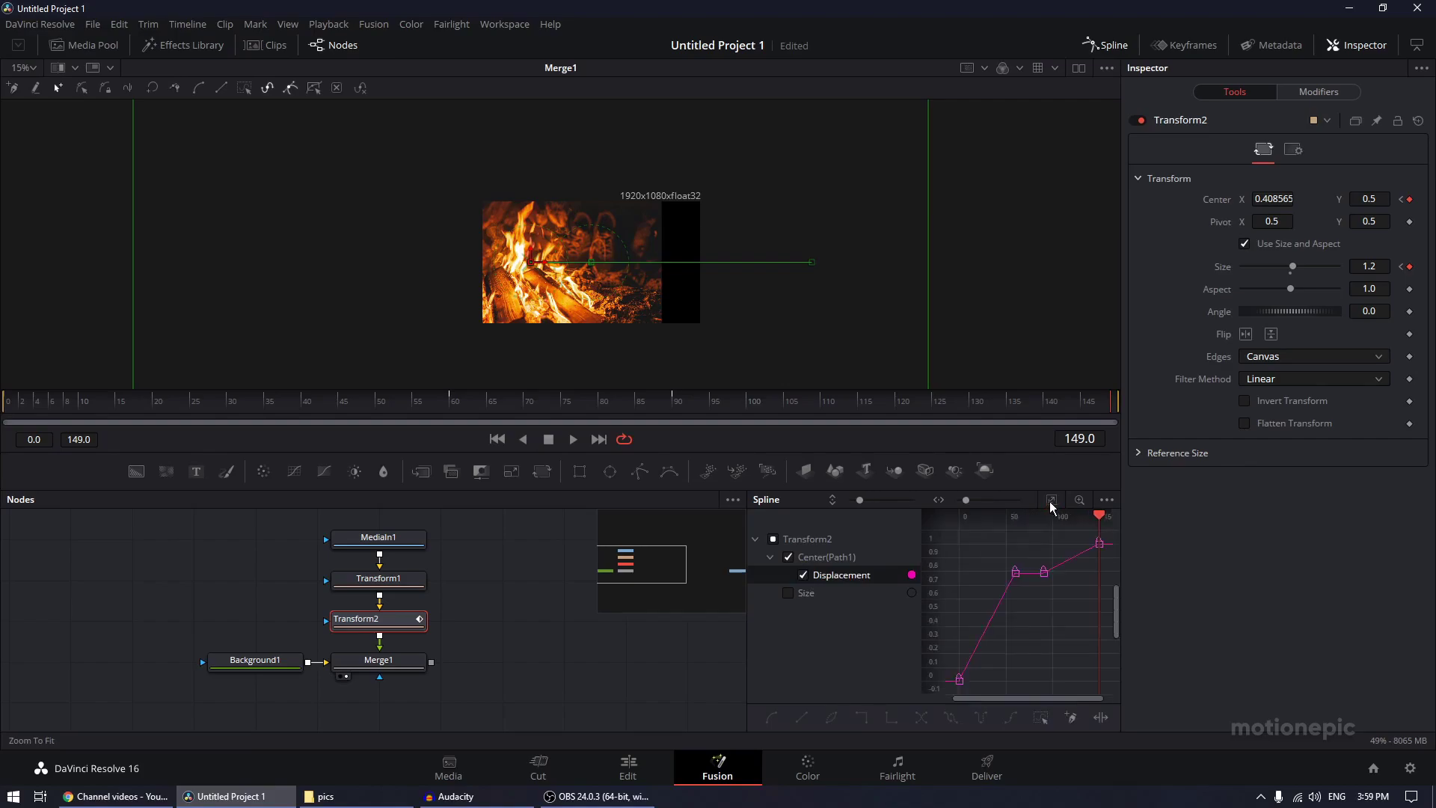
drag(1020, 555, 935, 695)
key(shift+s)
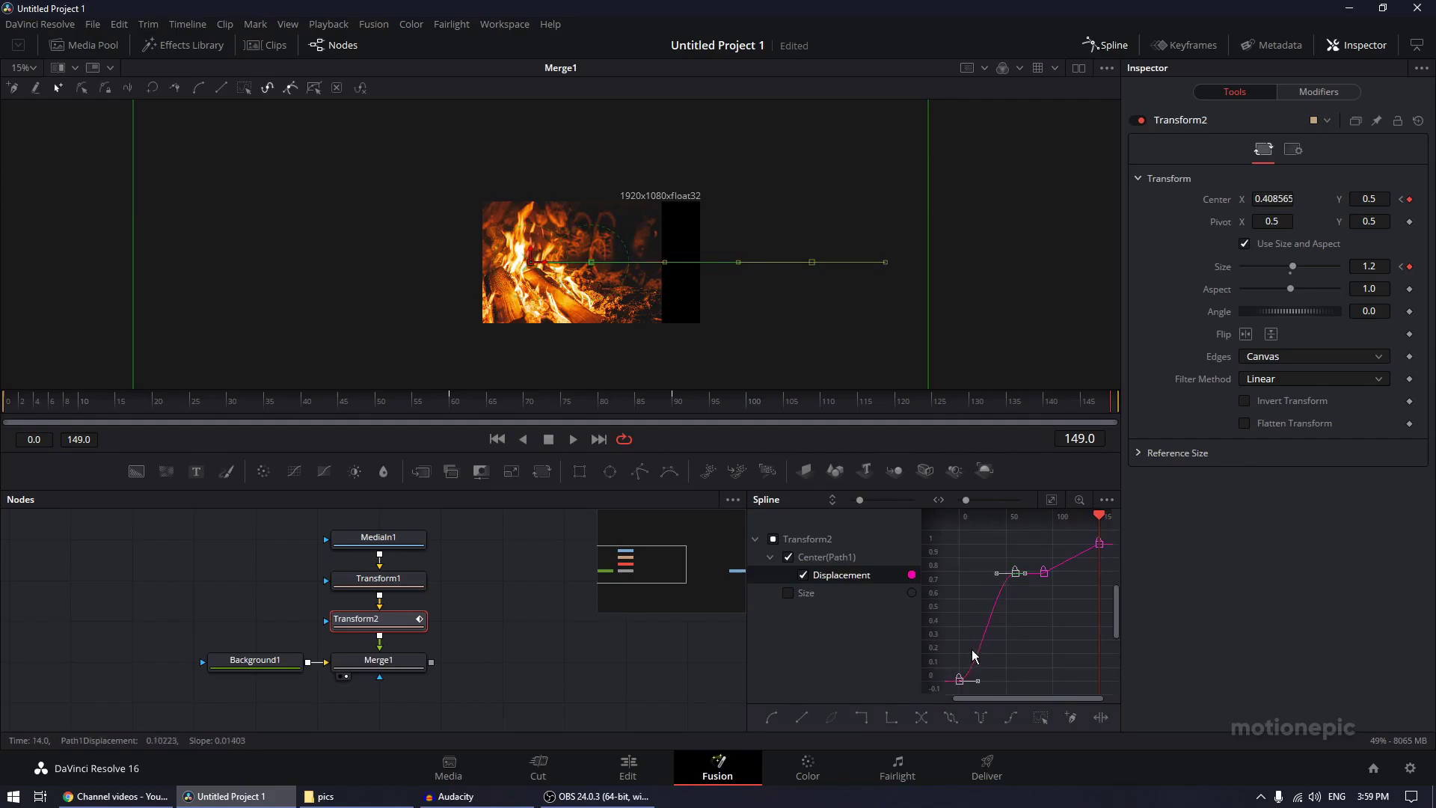
key(t)
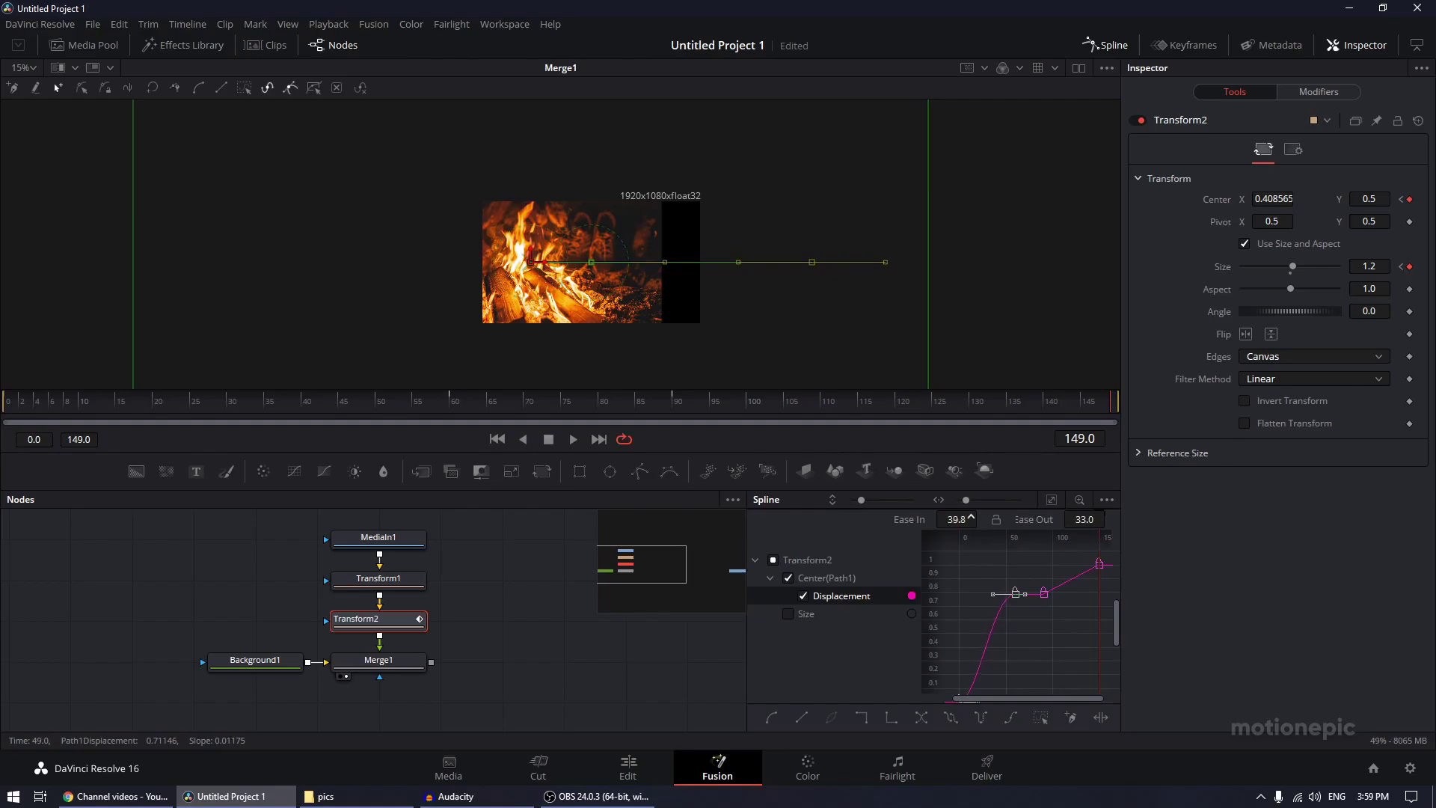
drag(970, 518, 1017, 517)
drag(1044, 595, 1043, 598)
drag(952, 519, 979, 517)
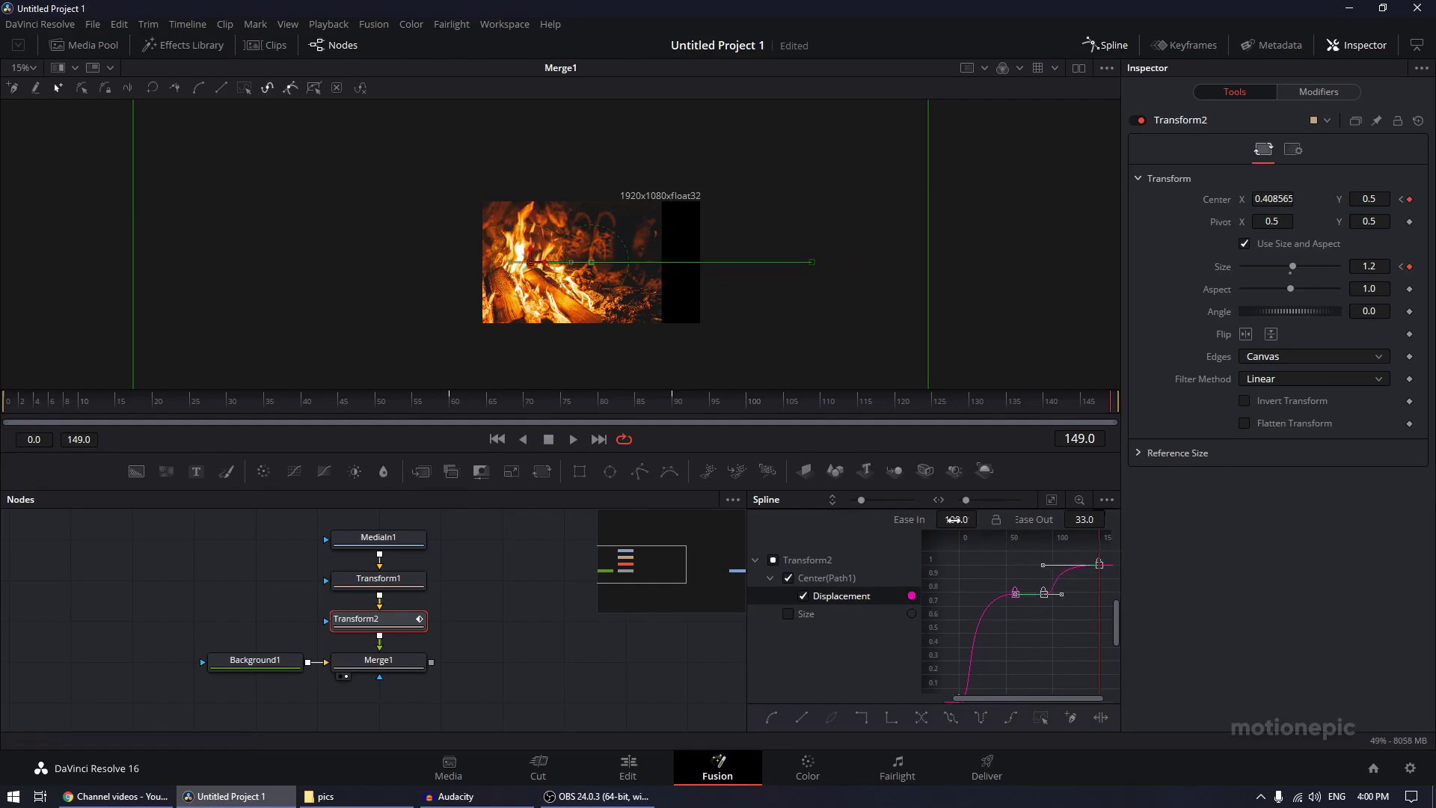
Close the Spline editor and play the eased slide animation back from frame 0.
click(1105, 45)
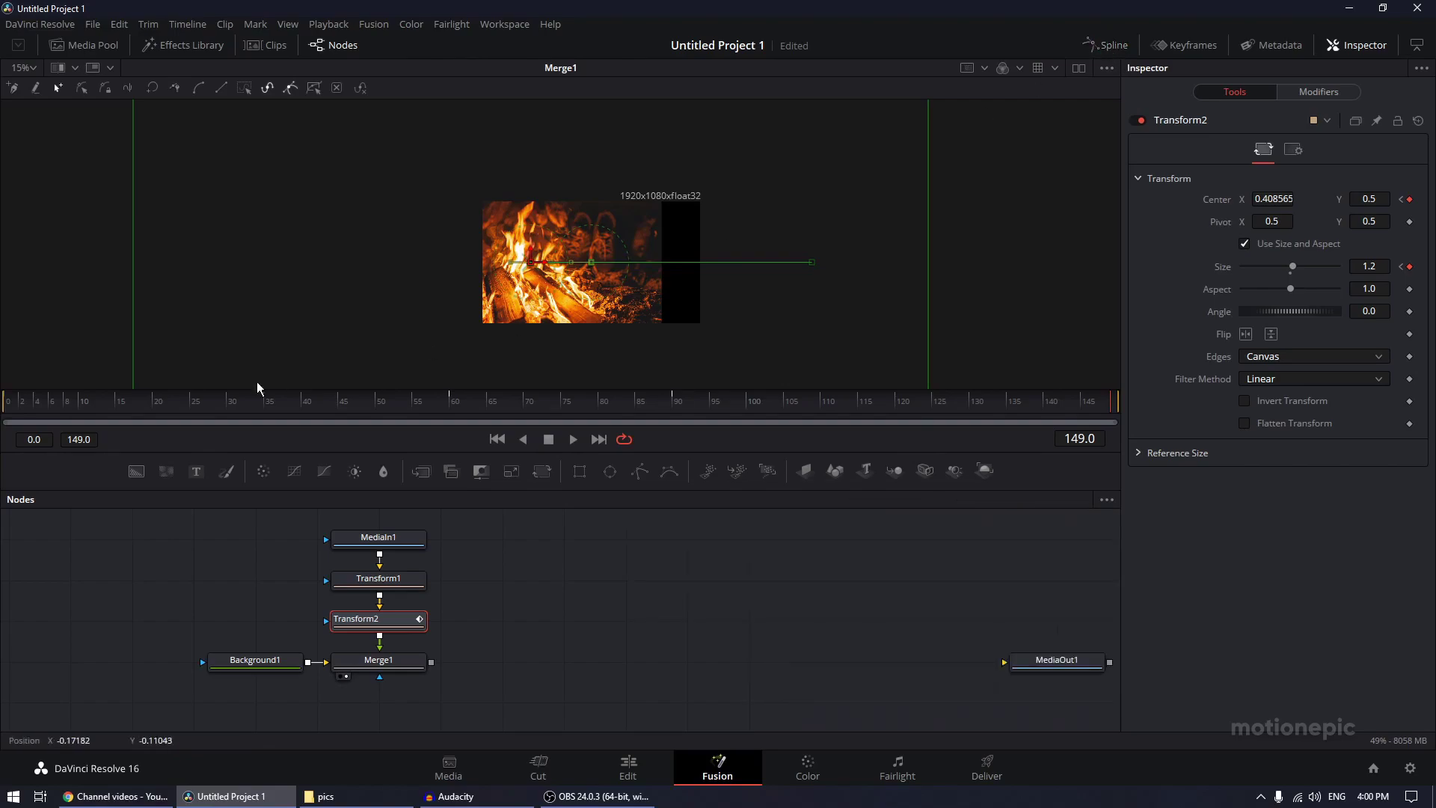
drag(258, 397, 7, 403)
click(573, 439)
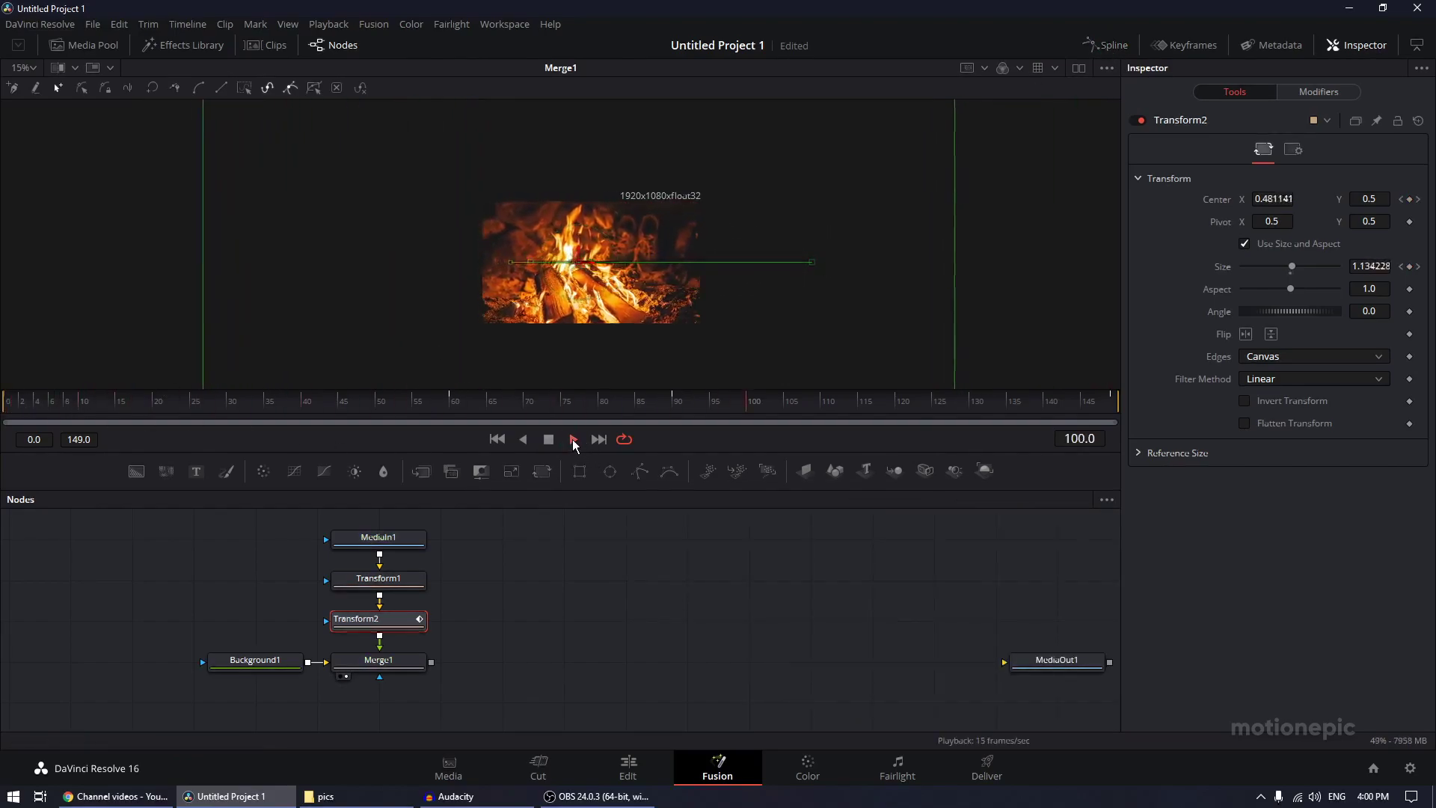
drag(559, 411, 984, 402)
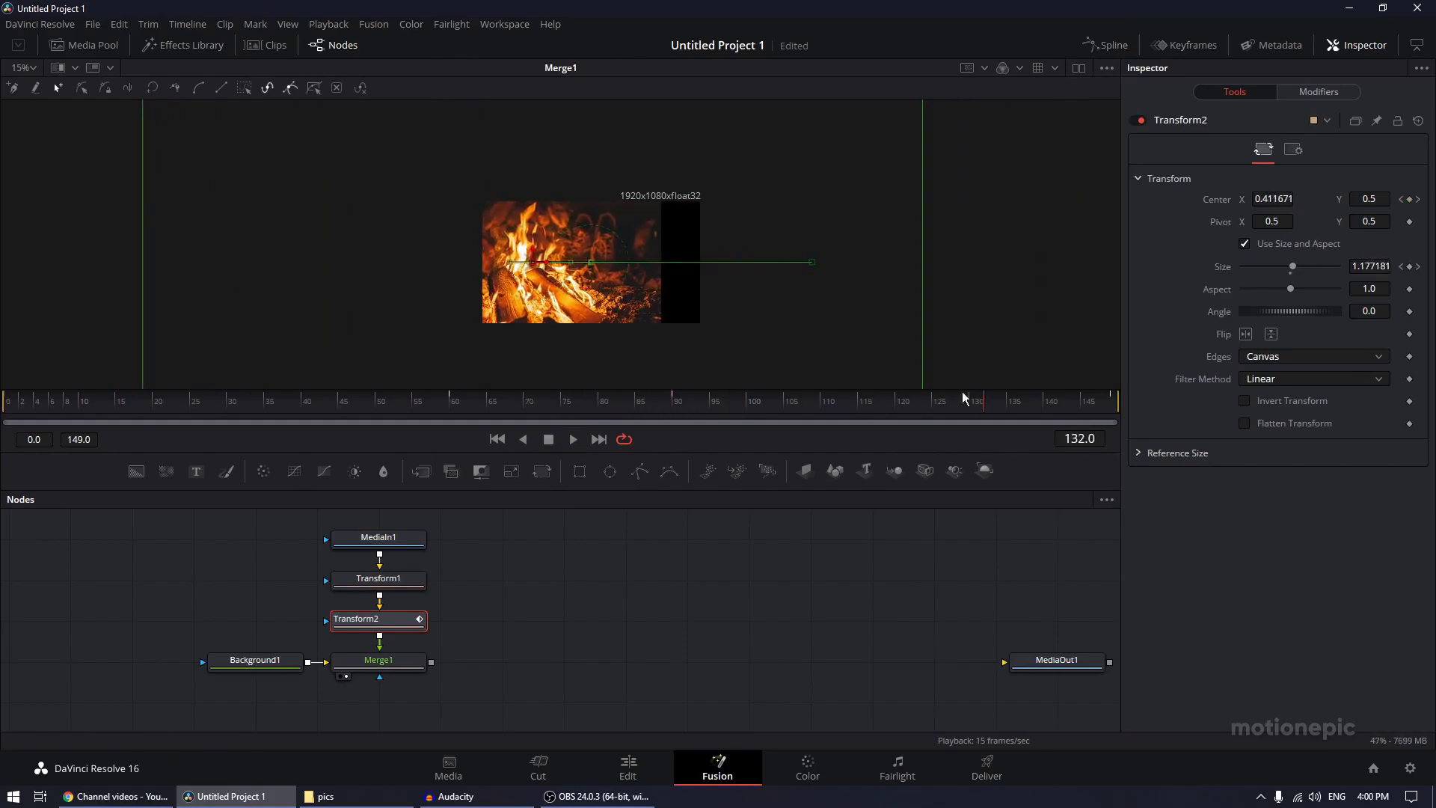
Set Background1's colour to white (Sat 0, Value 1.0) and return to frame 0.
click(256, 663)
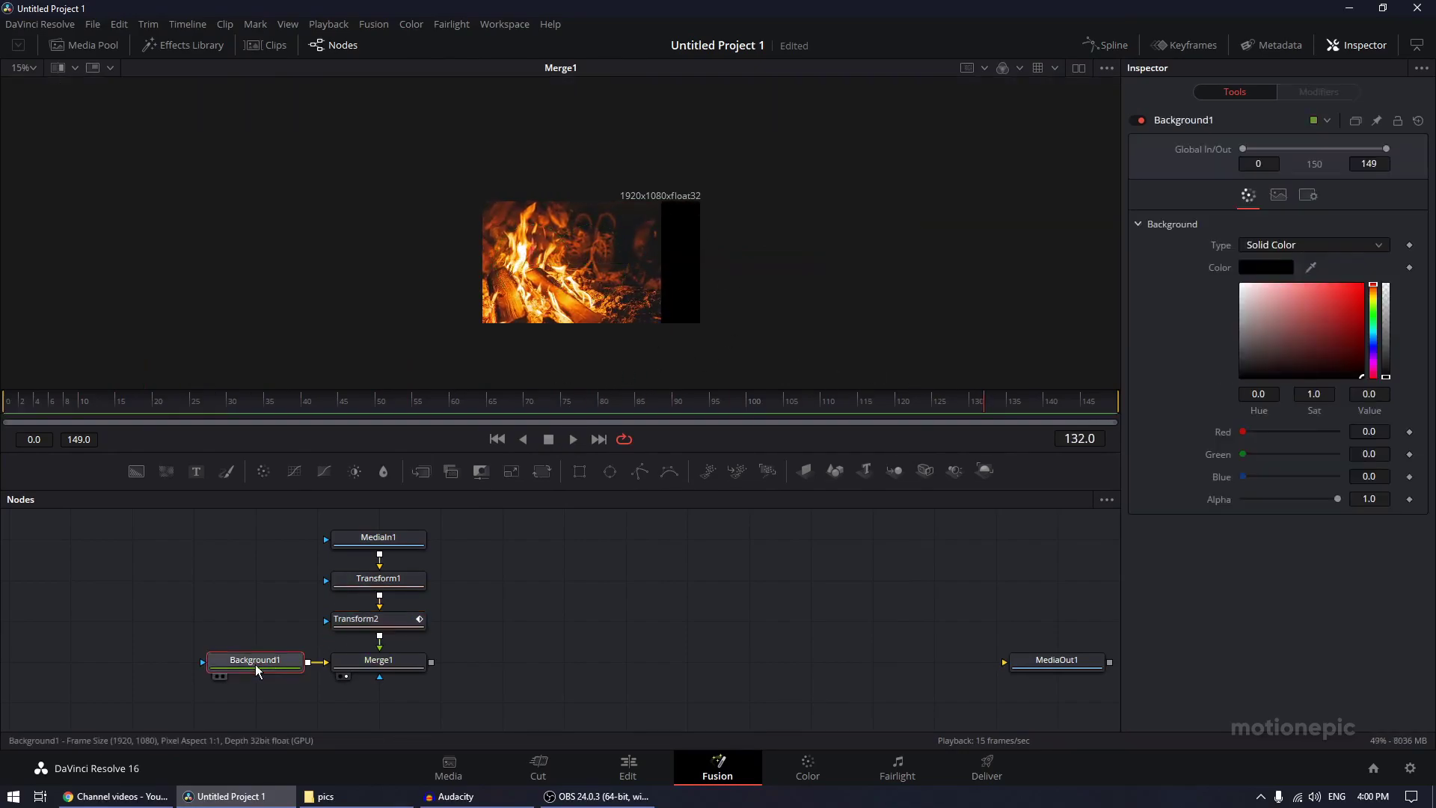
drag(1241, 288, 1067, 192)
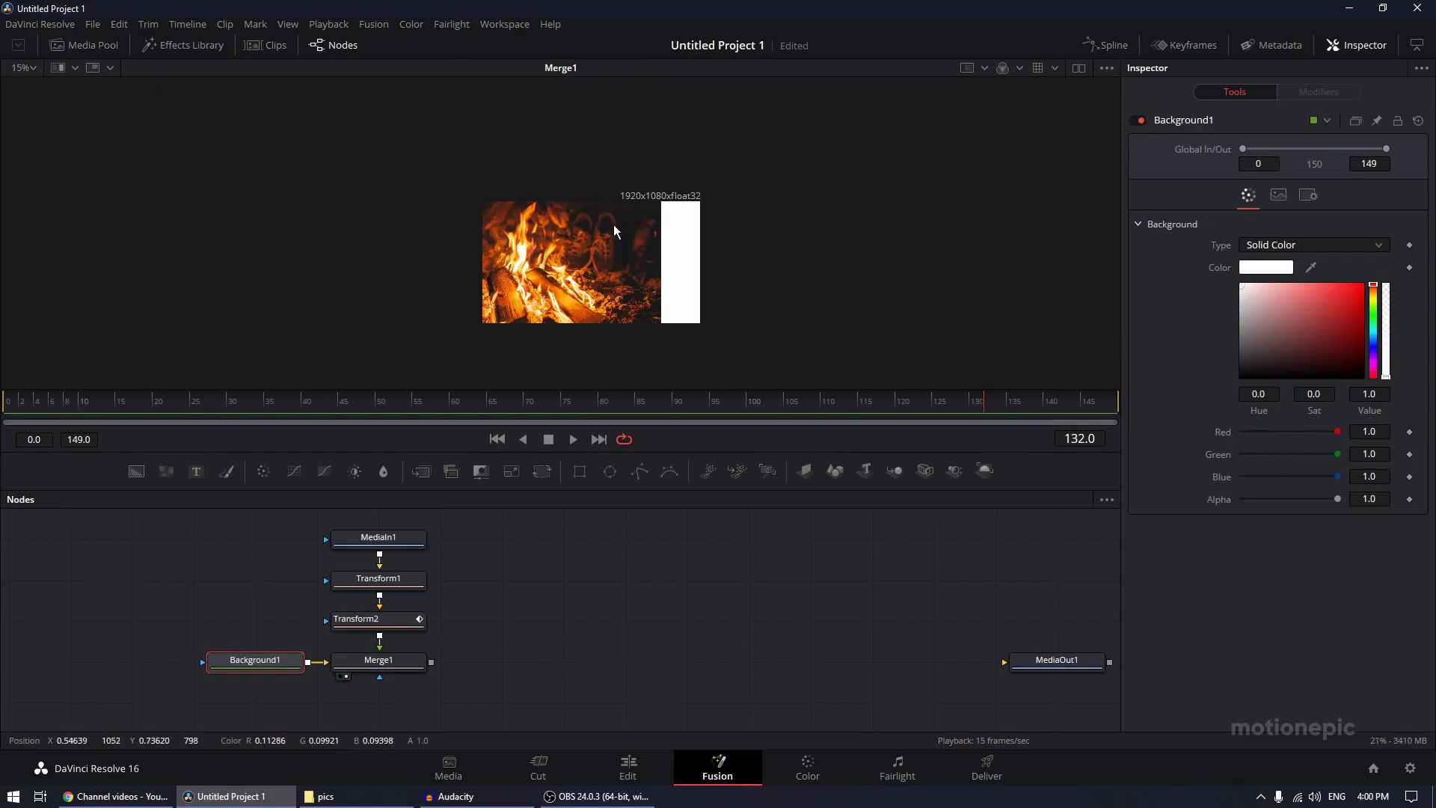
drag(179, 402, 2, 383)
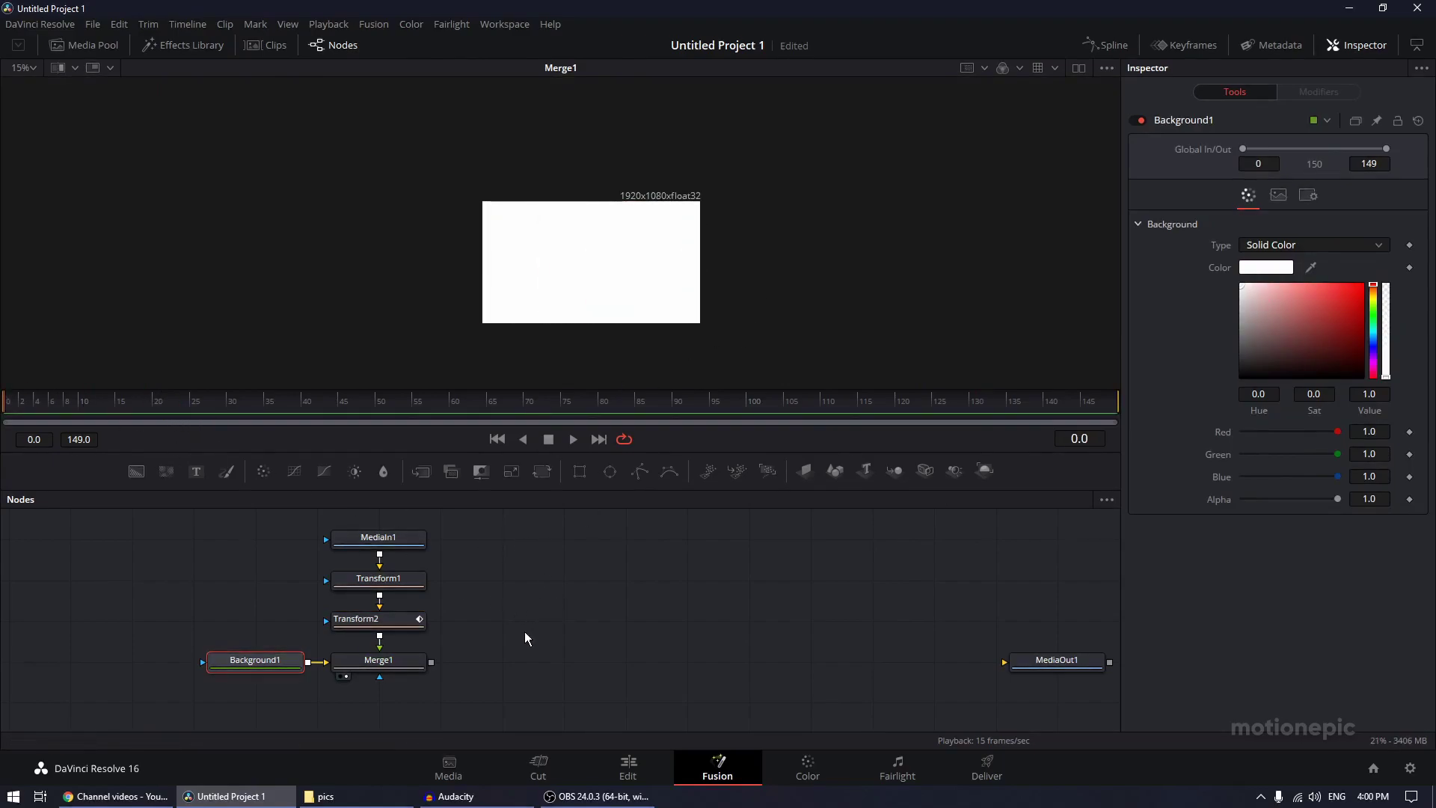
scroll(523, 631, down, 2)
drag(522, 633, 560, 574)
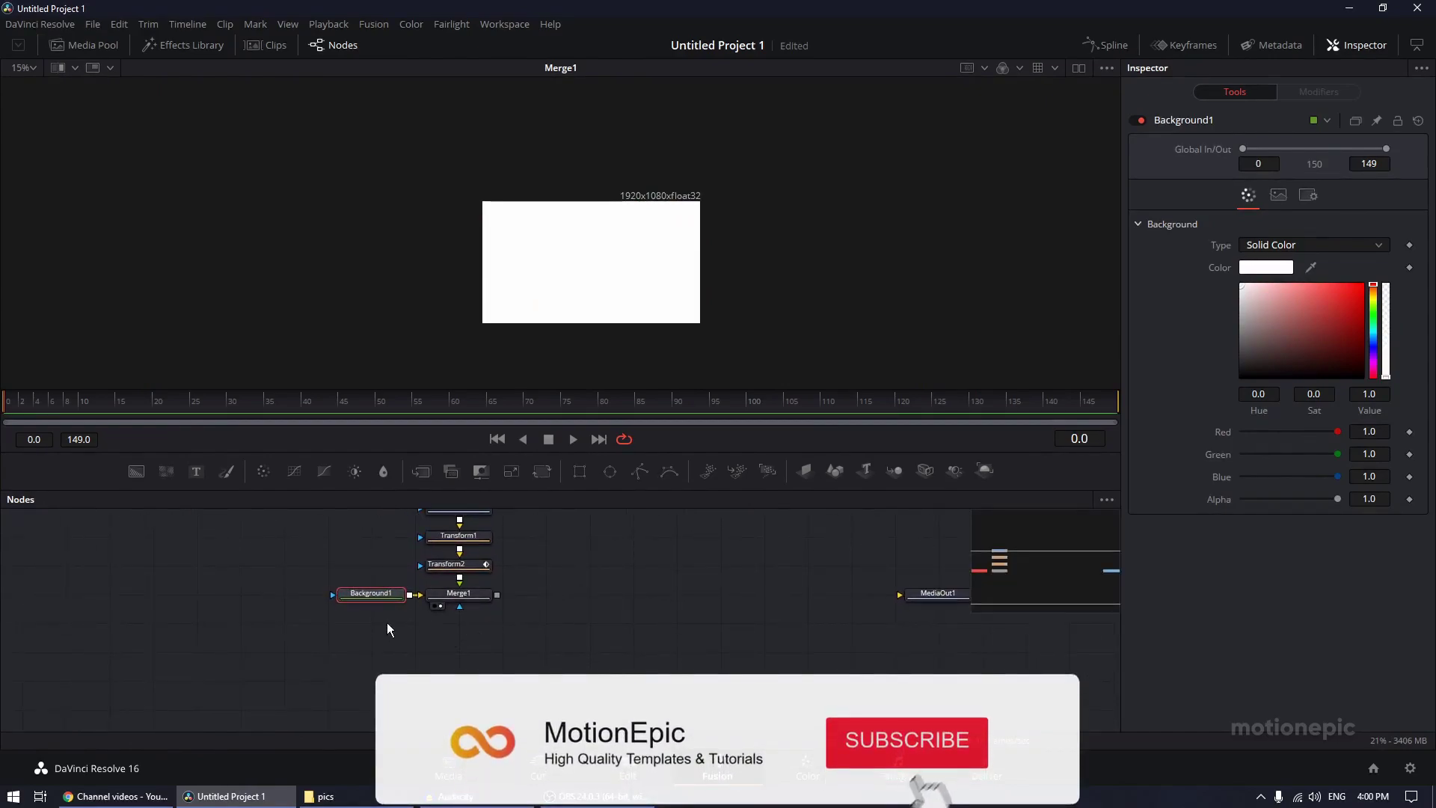
Add a Text1 node merged over Merge1 through Merge2, view Merge2, and select Styled Text at frame 76.
click(346, 655)
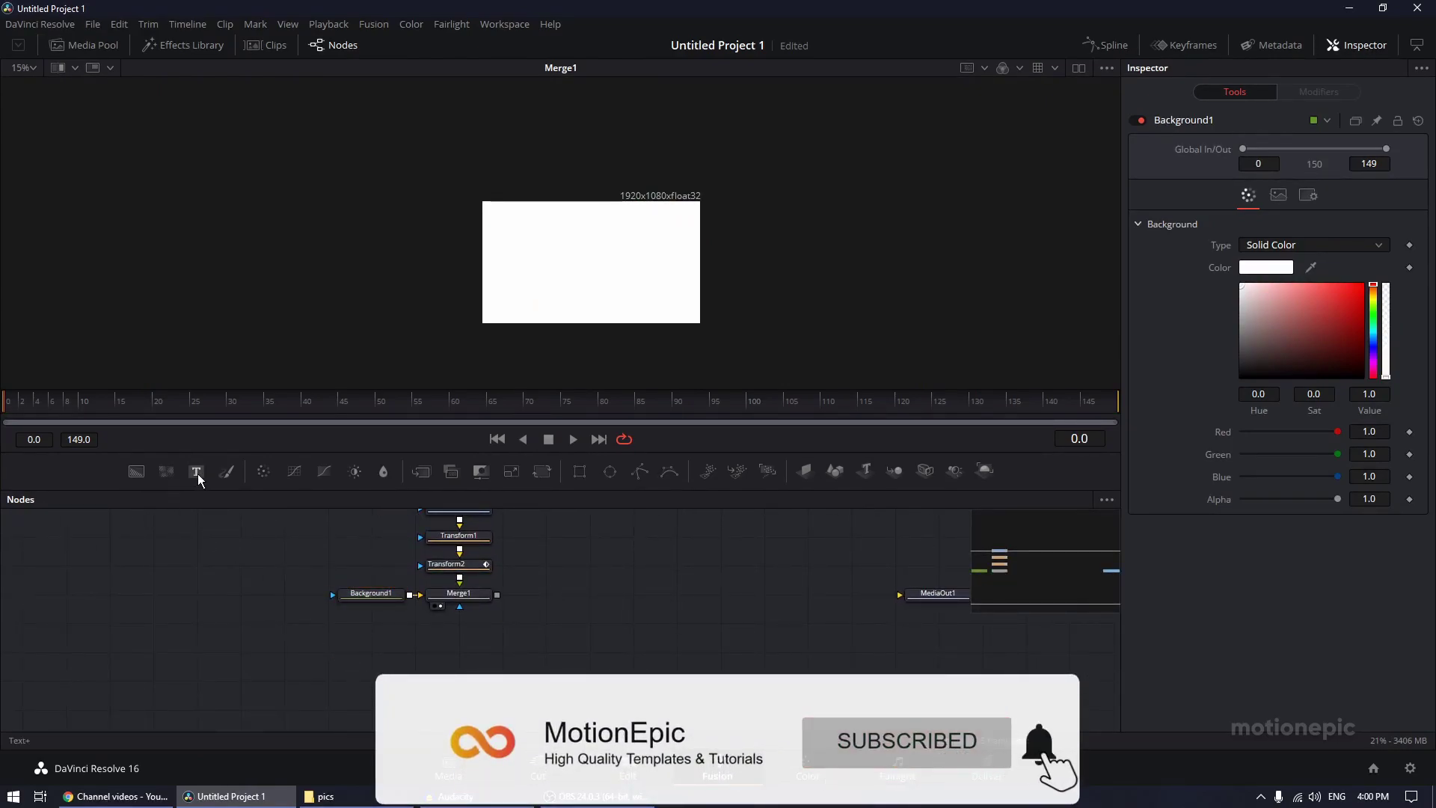
drag(197, 474, 373, 649)
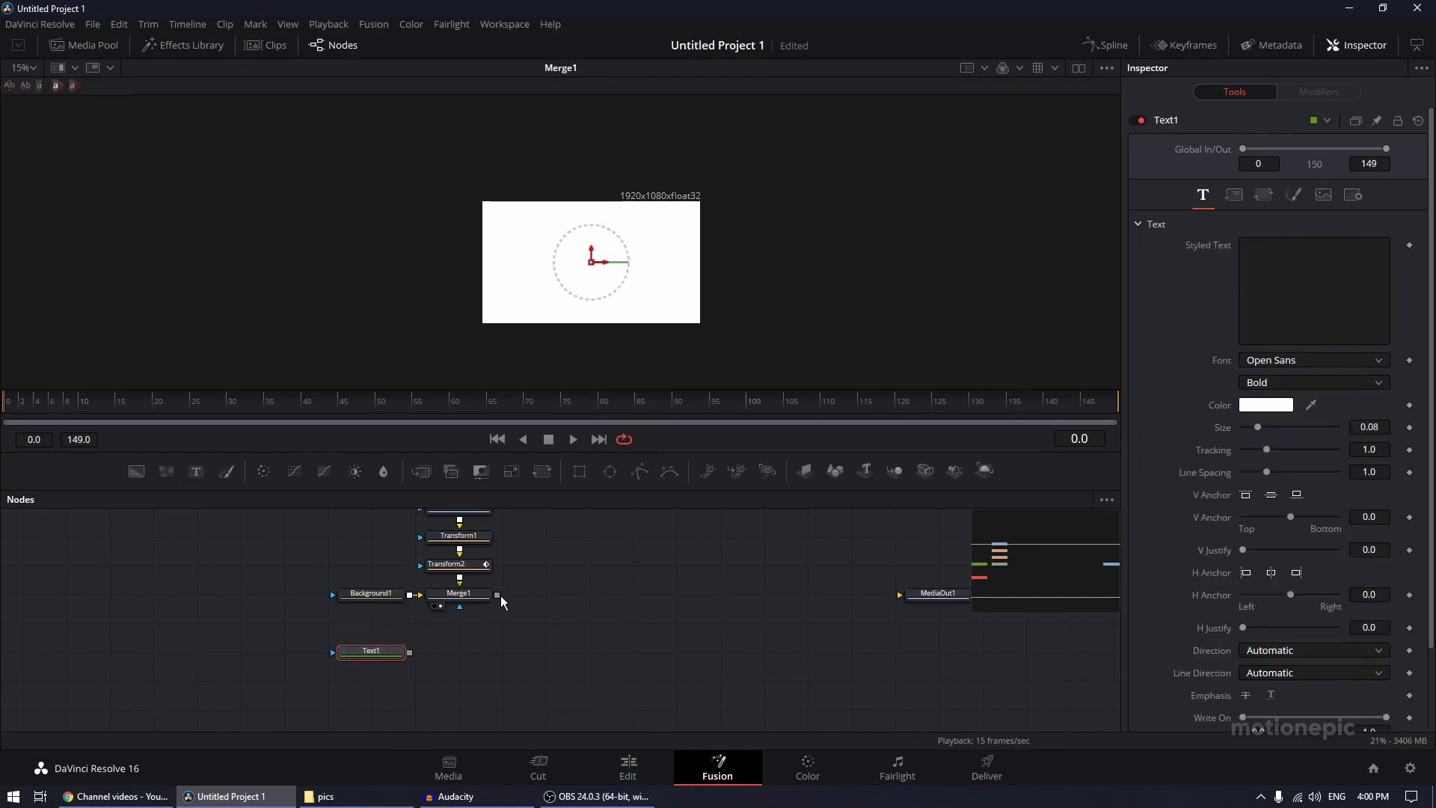
drag(499, 595, 411, 653)
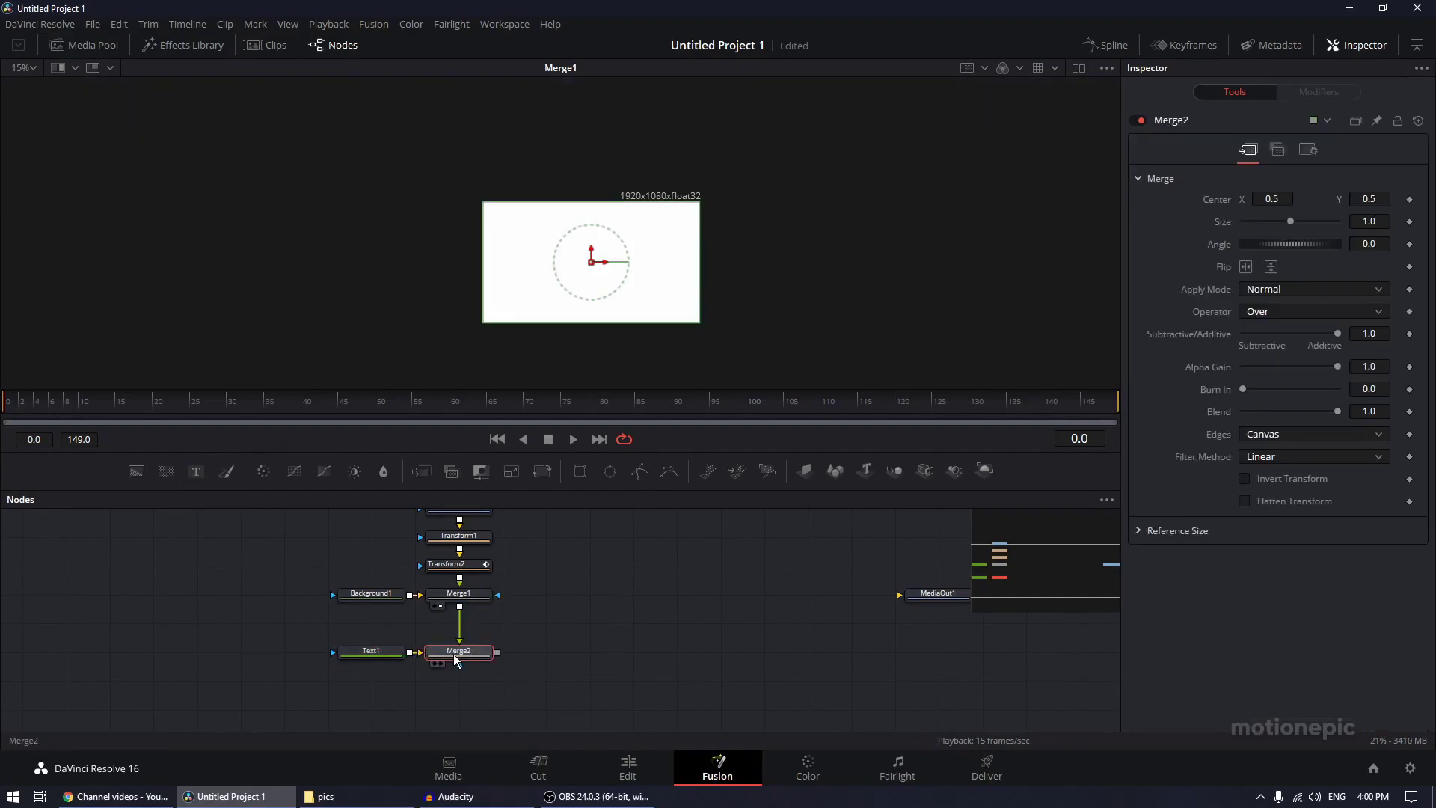
key(1)
click(371, 650)
drag(588, 406, 569, 404)
click(1302, 267)
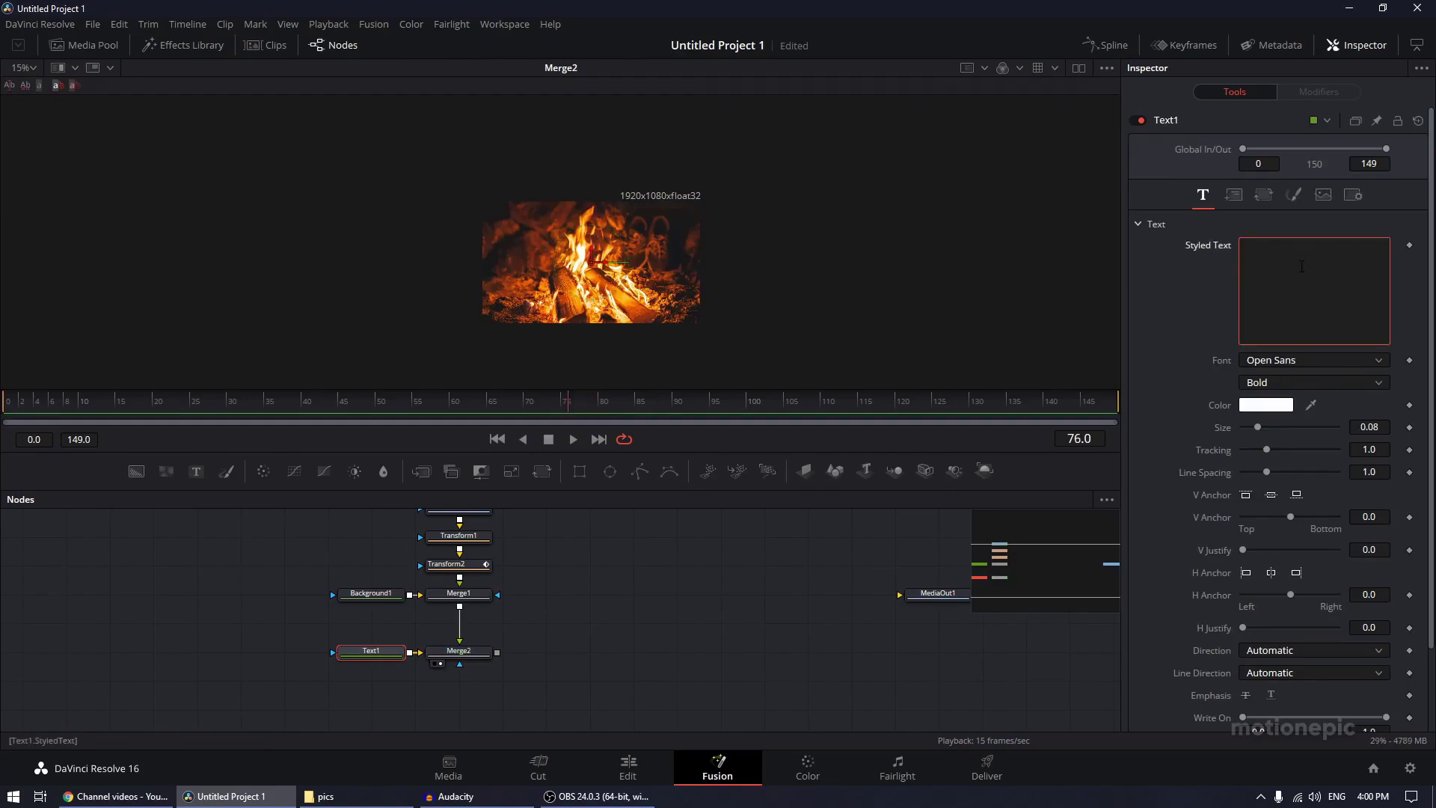
Enter SLIDESHOW as Text1's text and view it over the fire photo through Merge2.
text(SLIDE)
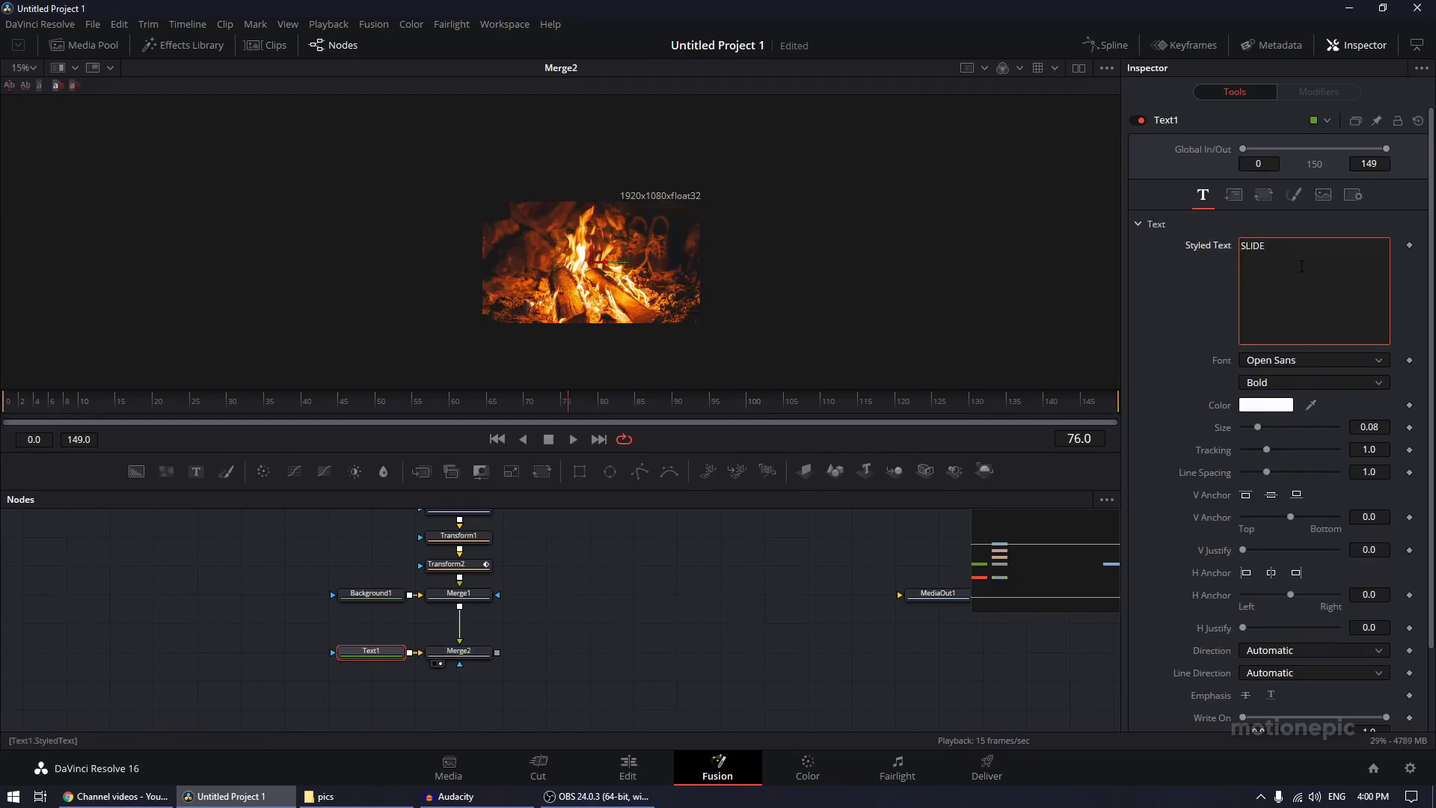
text(SHOW)
scroll(587, 290, up, 2)
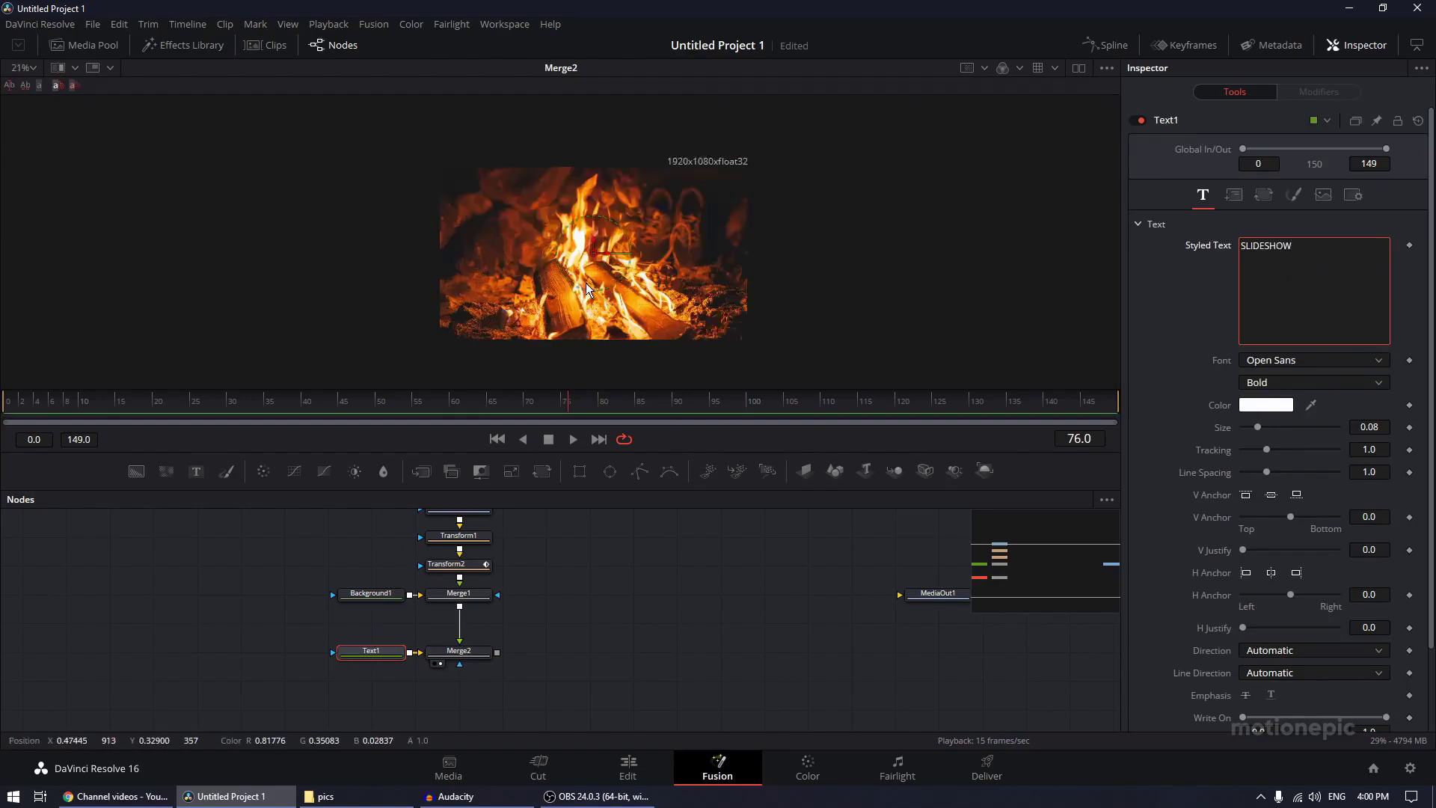
click(470, 654)
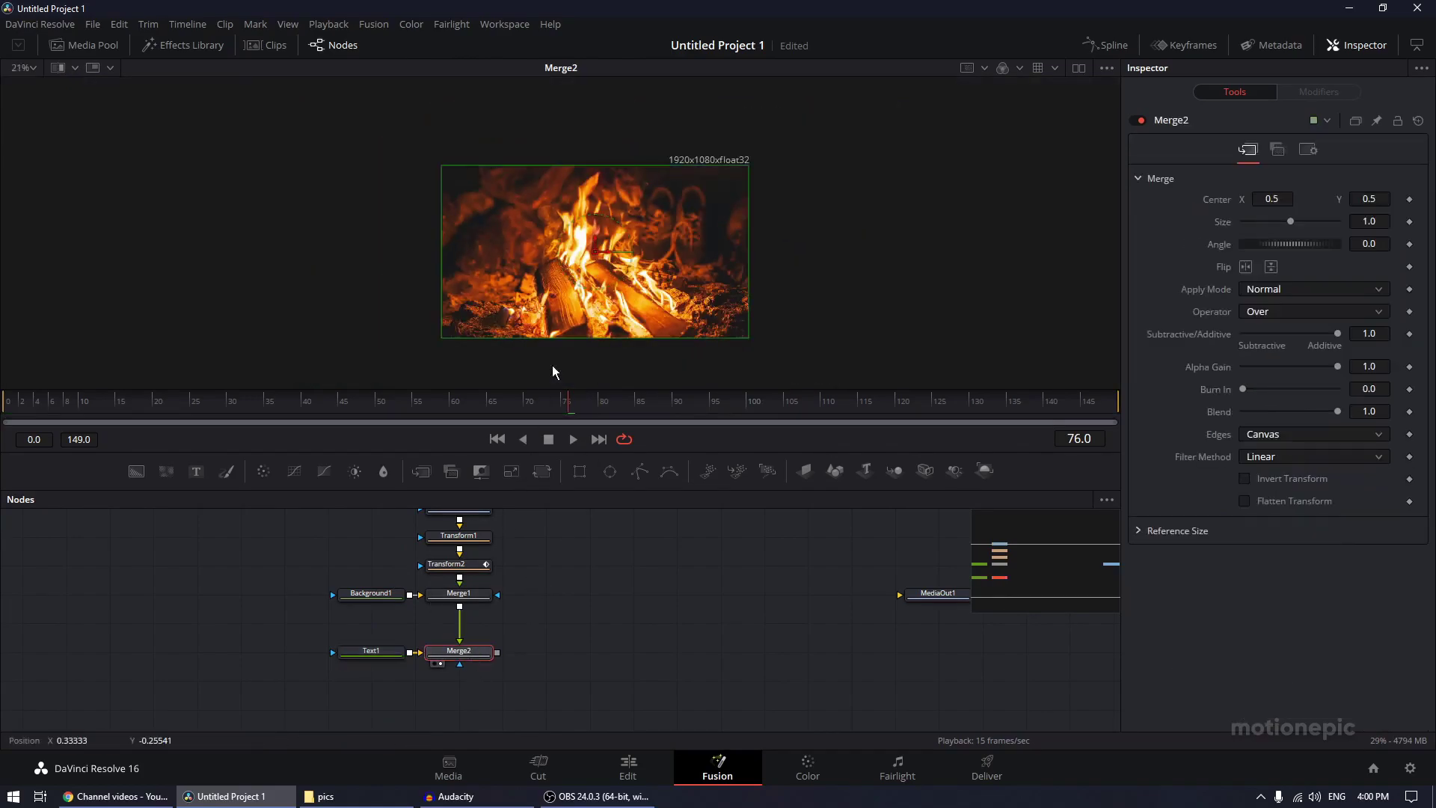
scroll(580, 316, up, 3)
scroll(648, 293, down, 2)
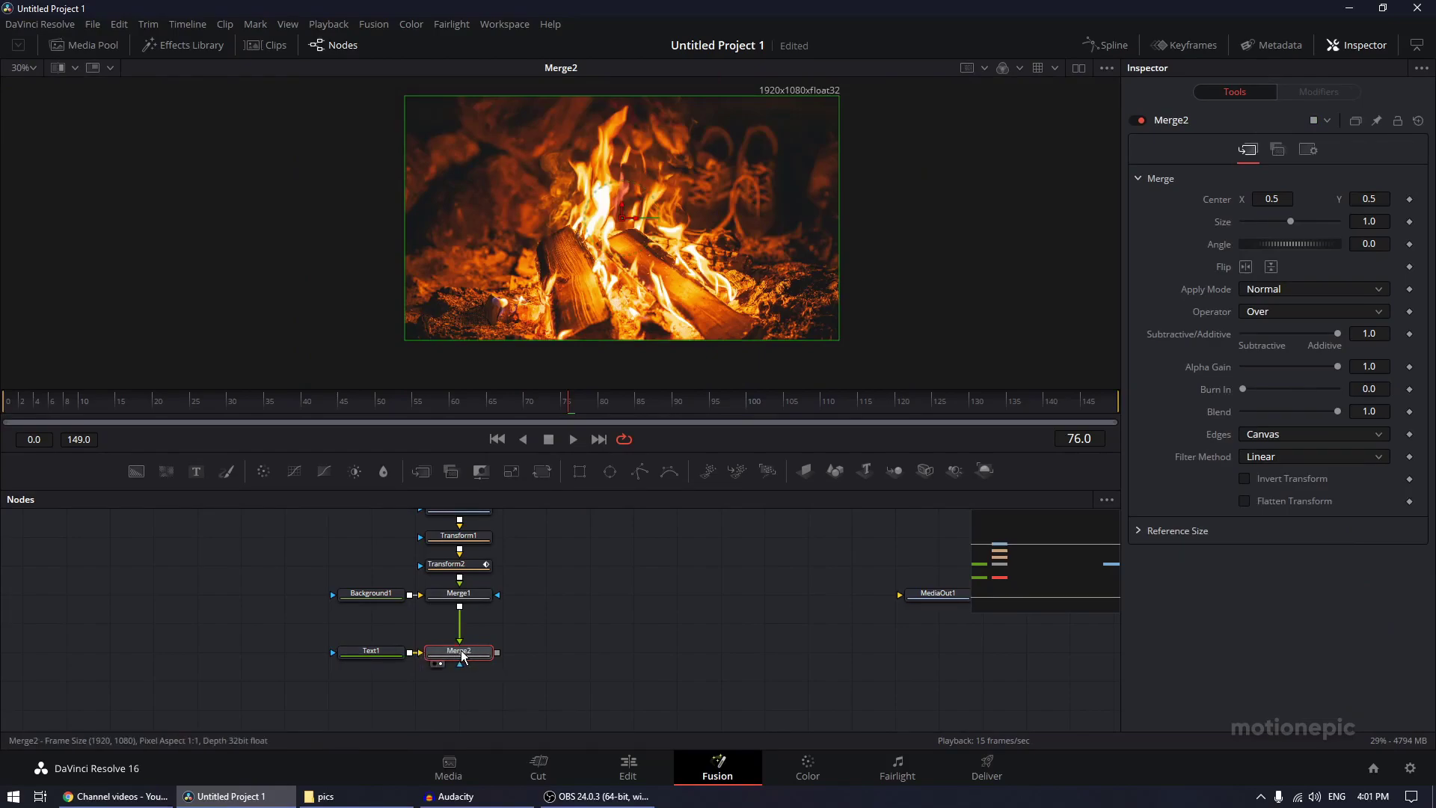
key(ctrl+t)
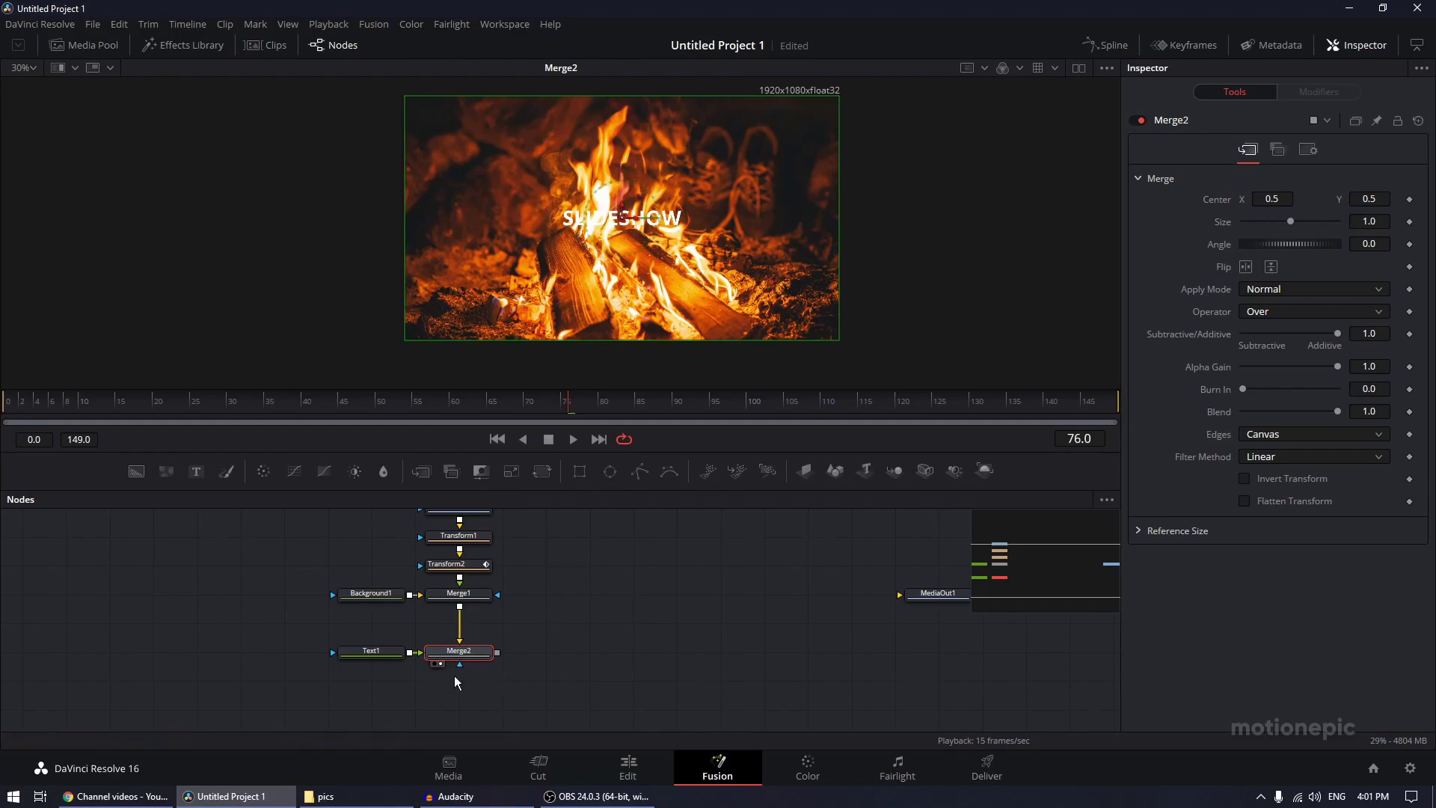
click(367, 652)
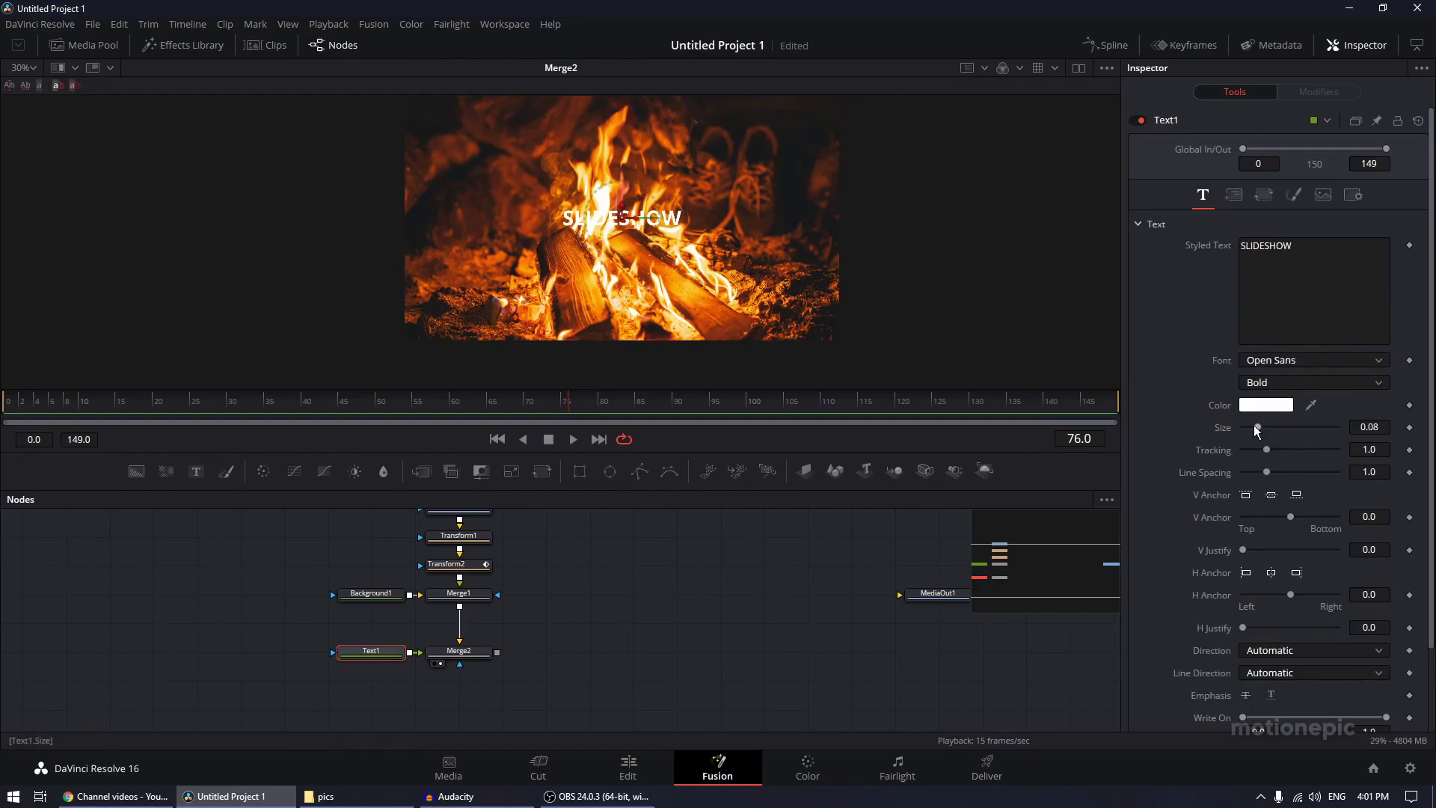
Enlarge SLIDESHOW to size 0.1063, colour it blue-purple #5144b4, and move it to the lower left.
drag(1257, 428, 1262, 427)
click(1265, 405)
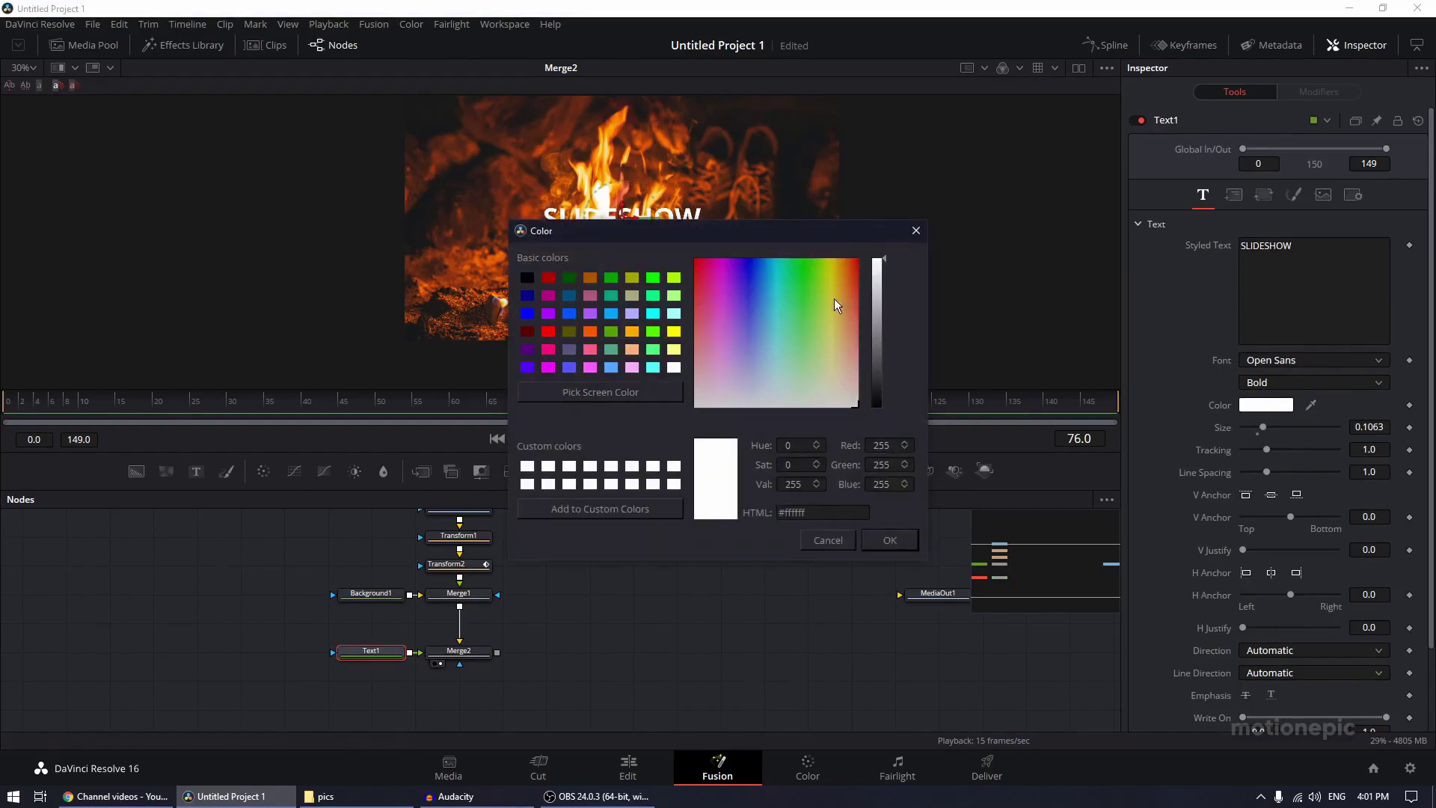
drag(837, 304, 703, 245)
click(890, 540)
click(1266, 405)
drag(881, 333, 881, 301)
click(887, 539)
click(1243, 406)
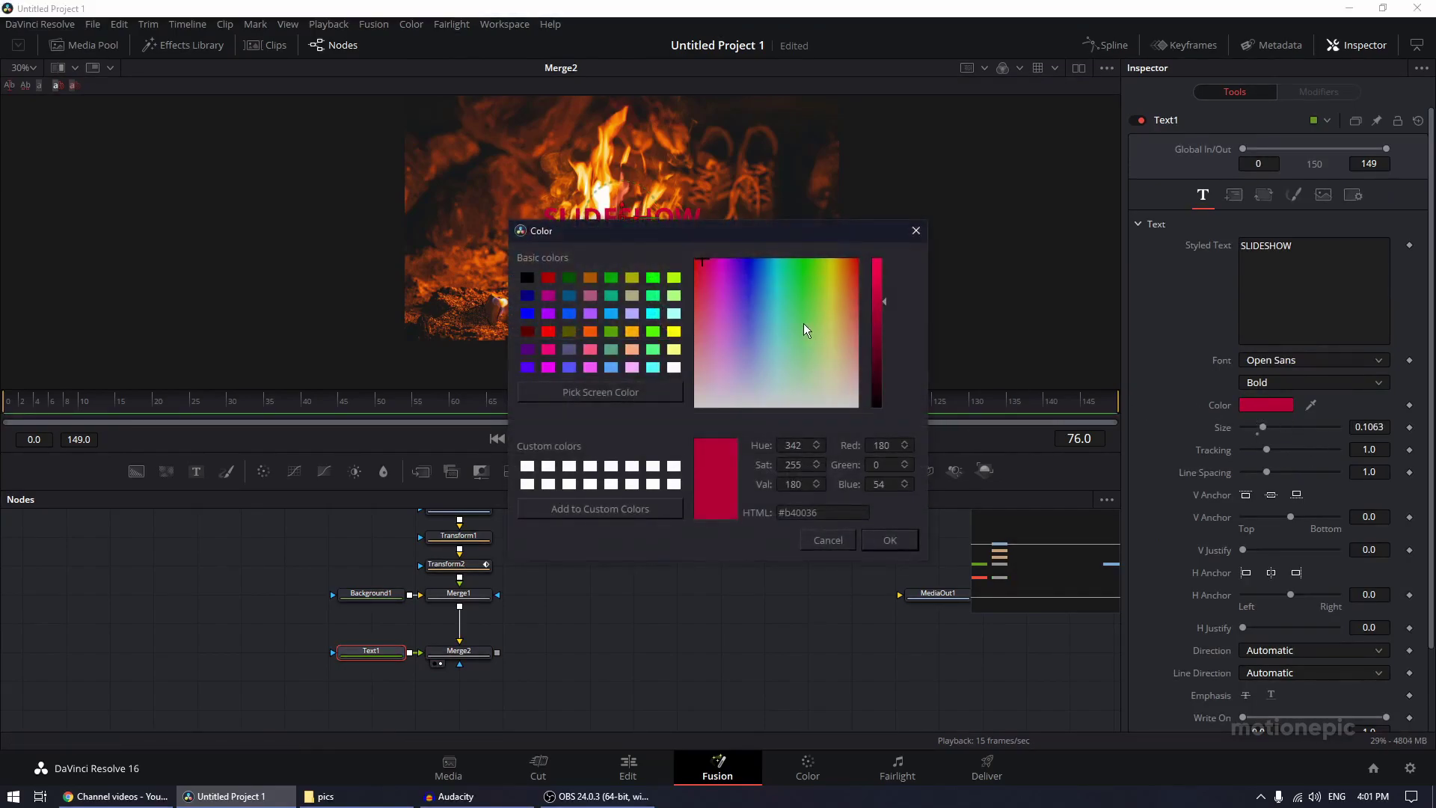
click(746, 314)
click(887, 540)
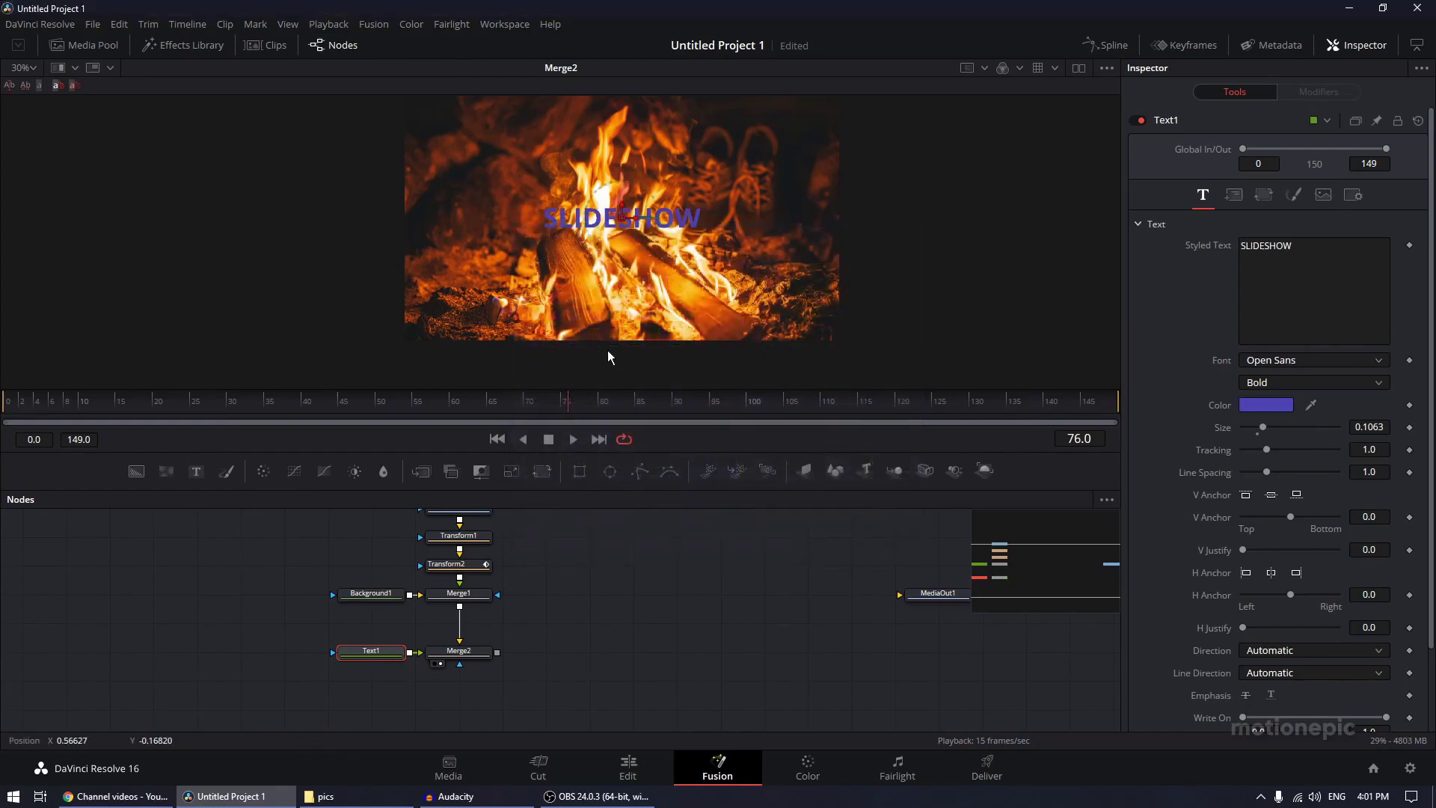
drag(628, 230, 516, 311)
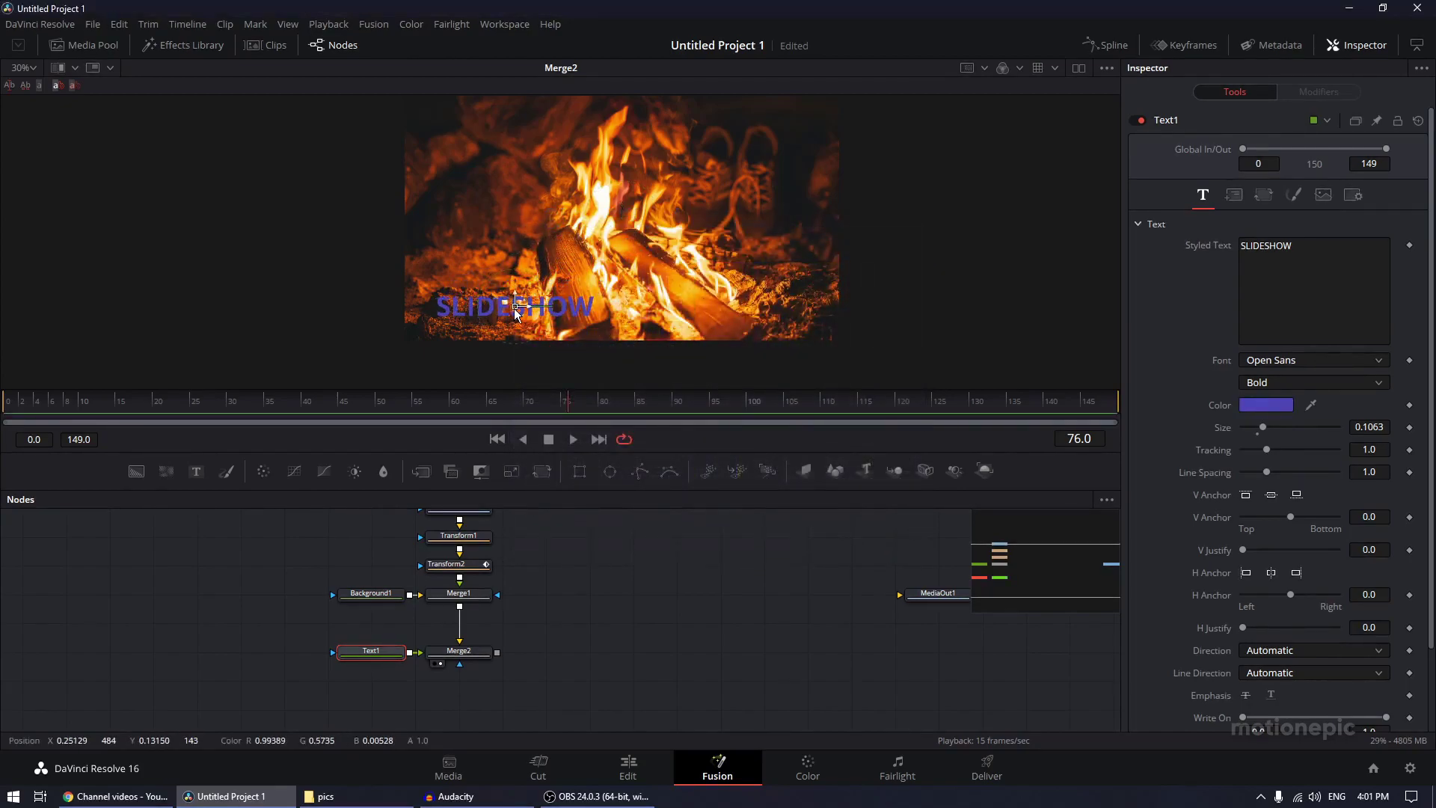
Add a Follower modifier to the SLIDESHOW text with Random But One by One order and 1.0 delay.
right_click(1297, 276)
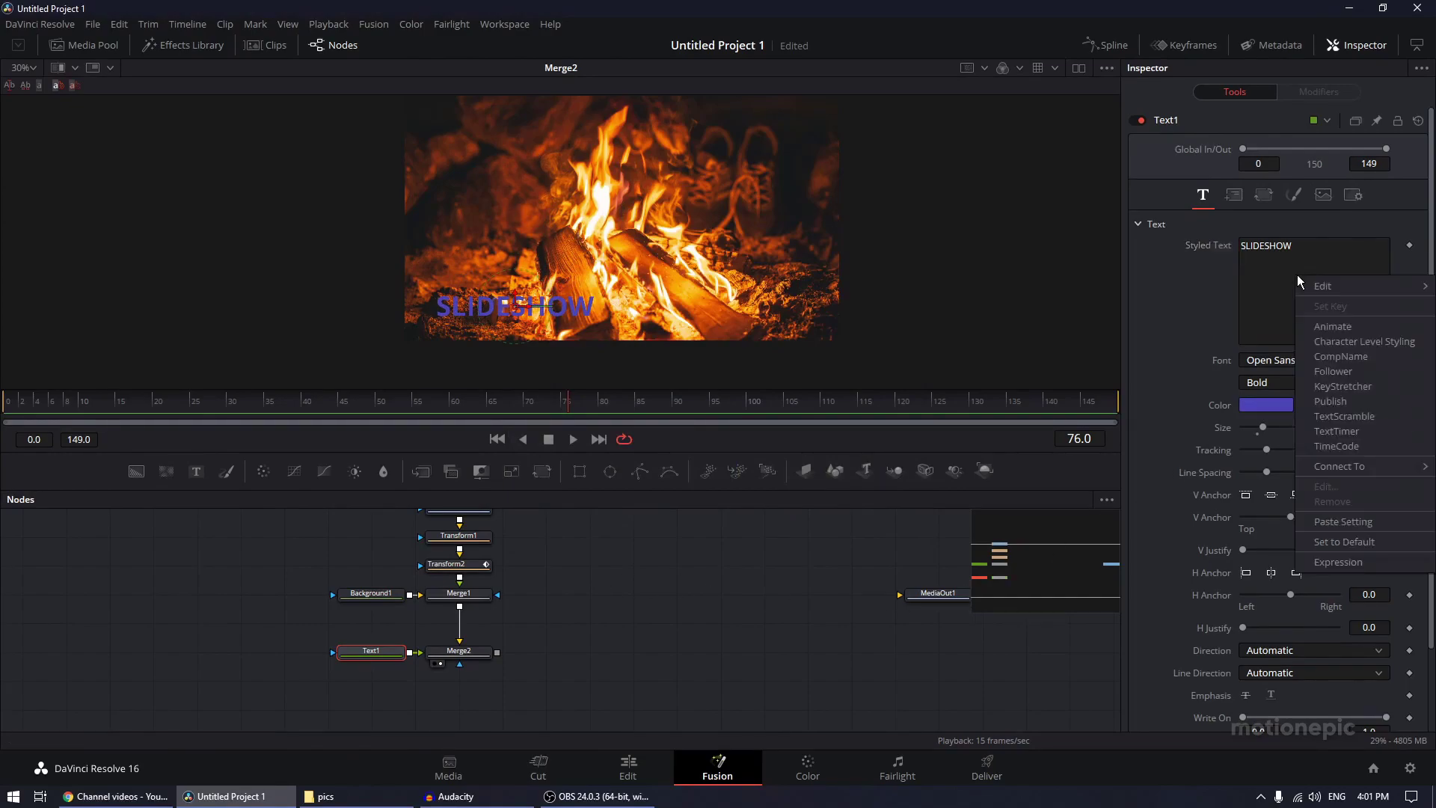
click(1337, 377)
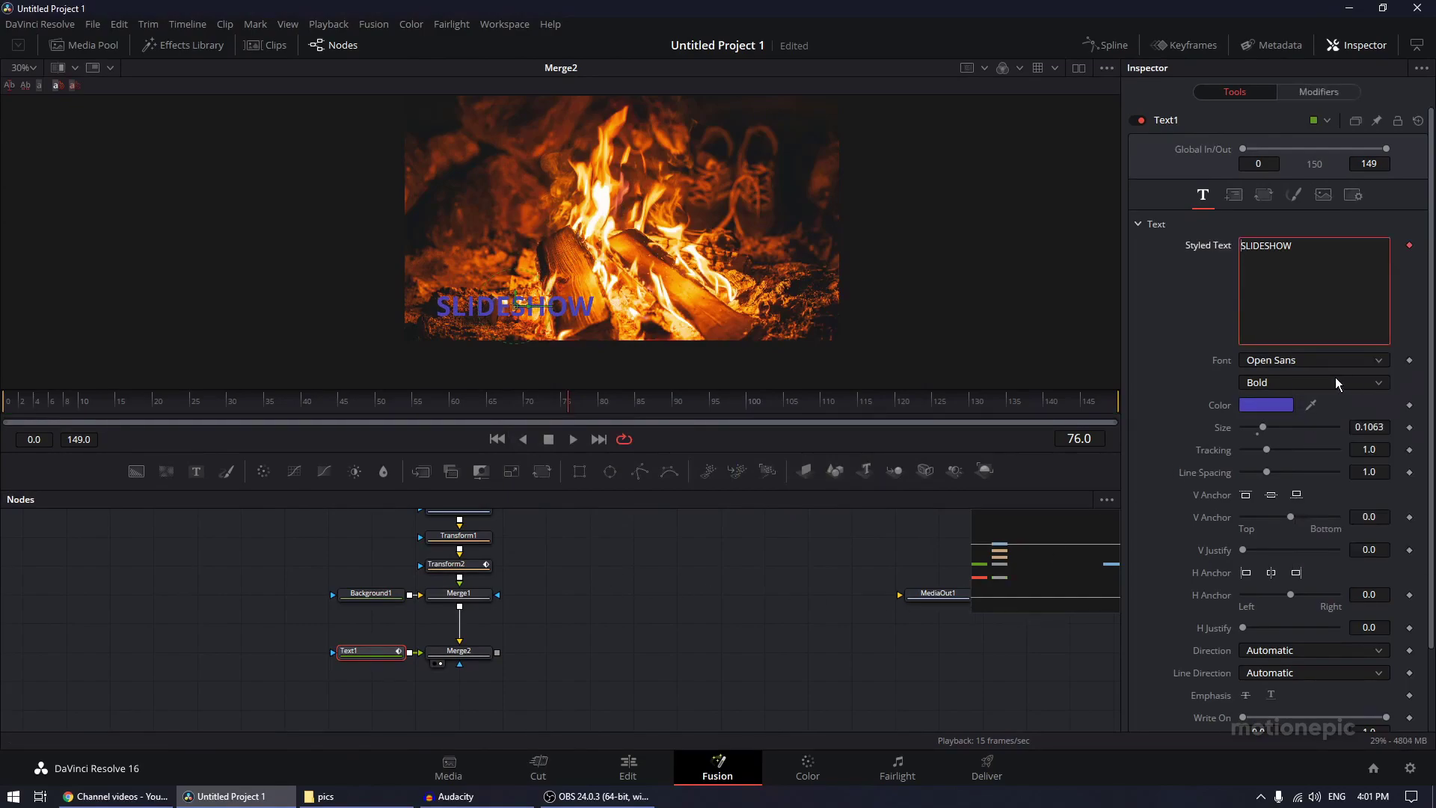
click(1320, 92)
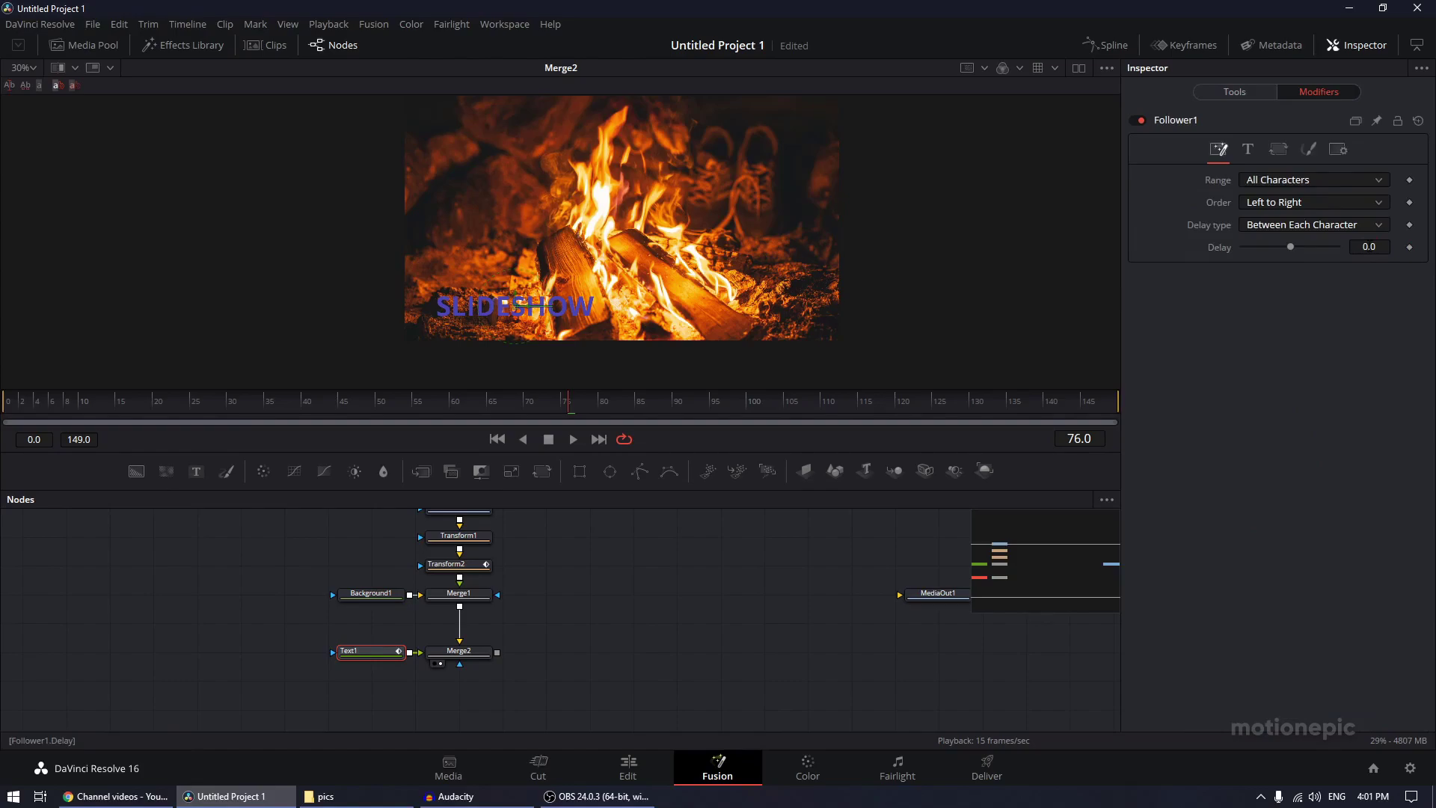
click(1368, 247)
click(1316, 202)
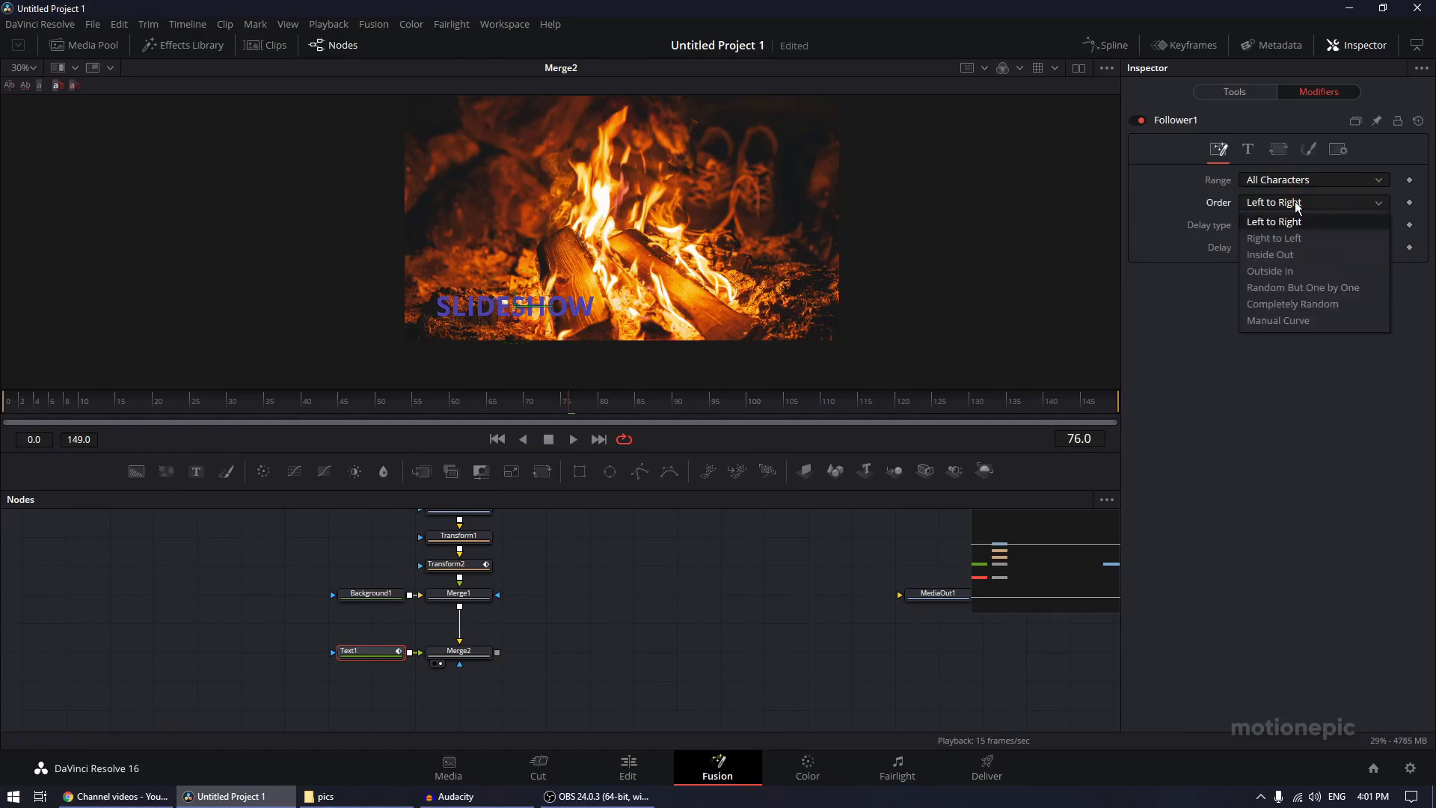
click(1331, 287)
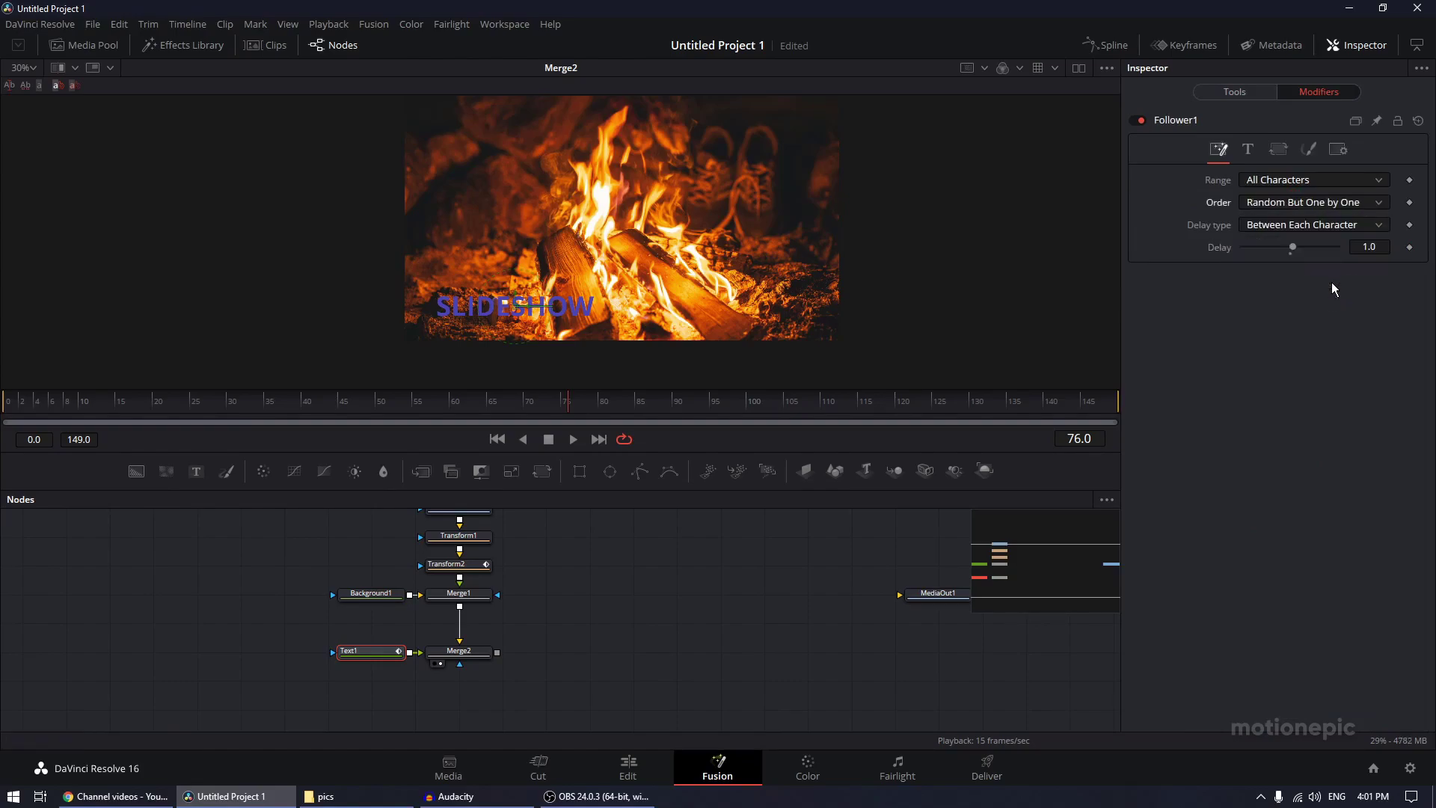
click(1310, 150)
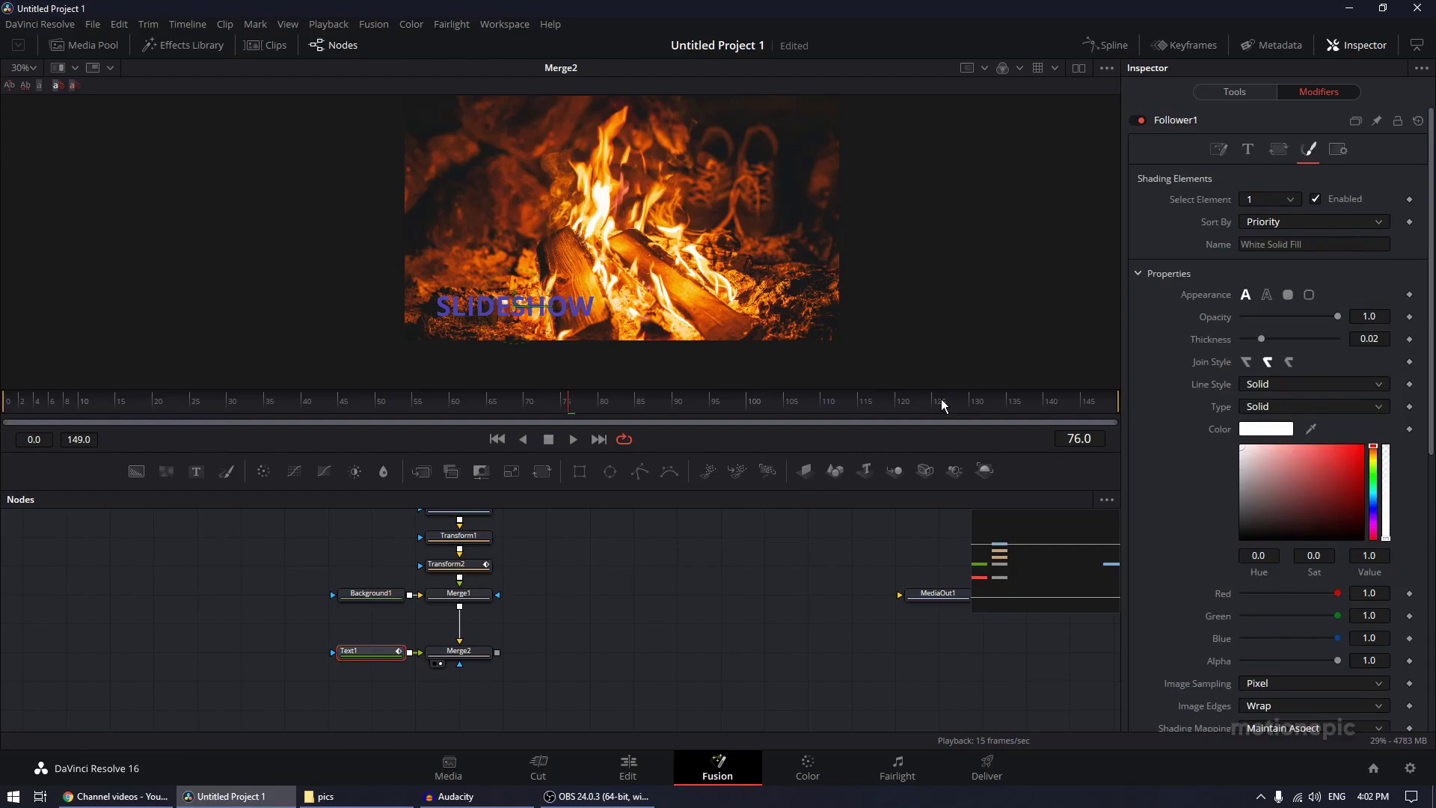
Keyframe the Follower letter Opacity at 0.0 on frame 30 and 1.0 on frame 60.
drag(158, 396, 232, 406)
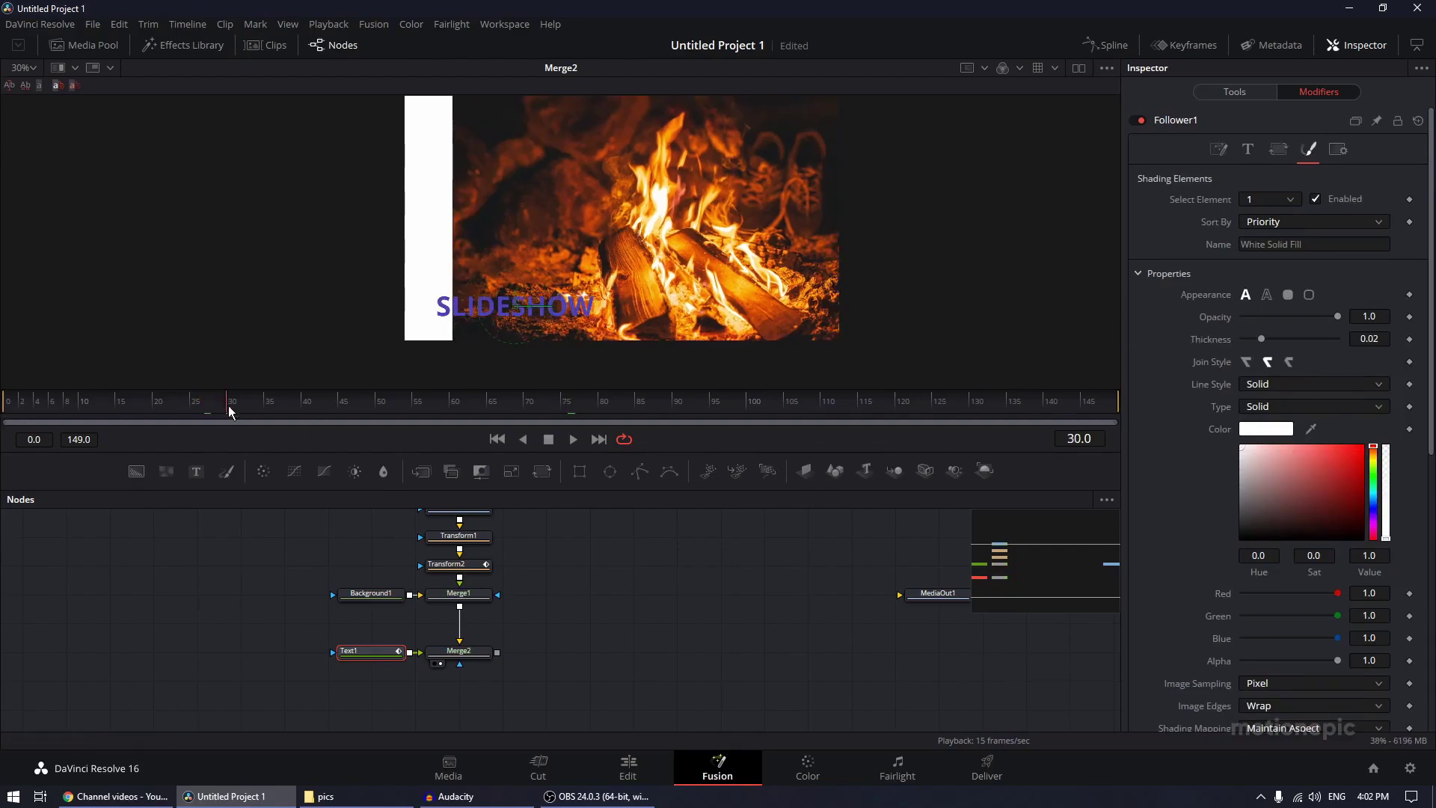
click(1410, 318)
drag(1339, 323, 1204, 323)
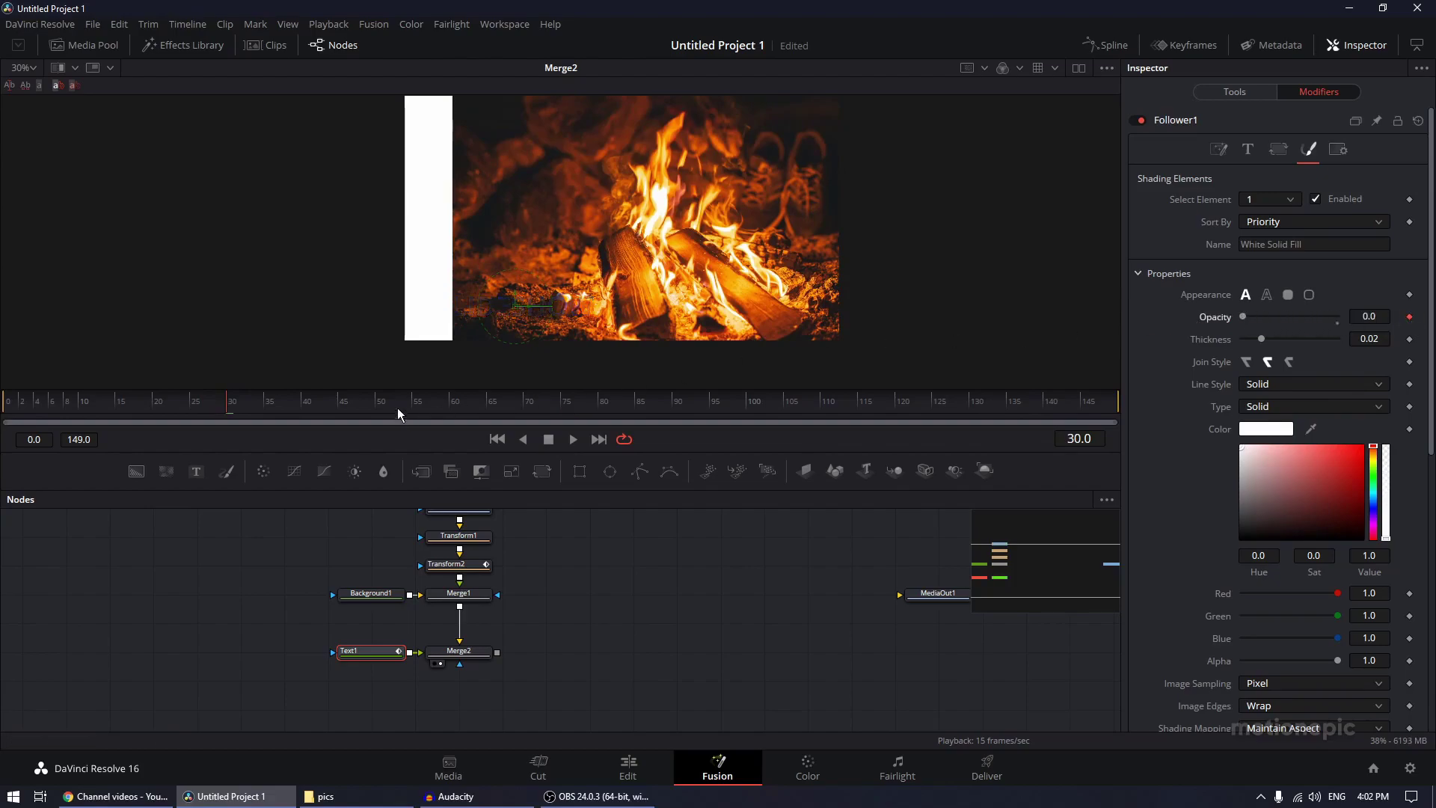
drag(397, 406, 451, 401)
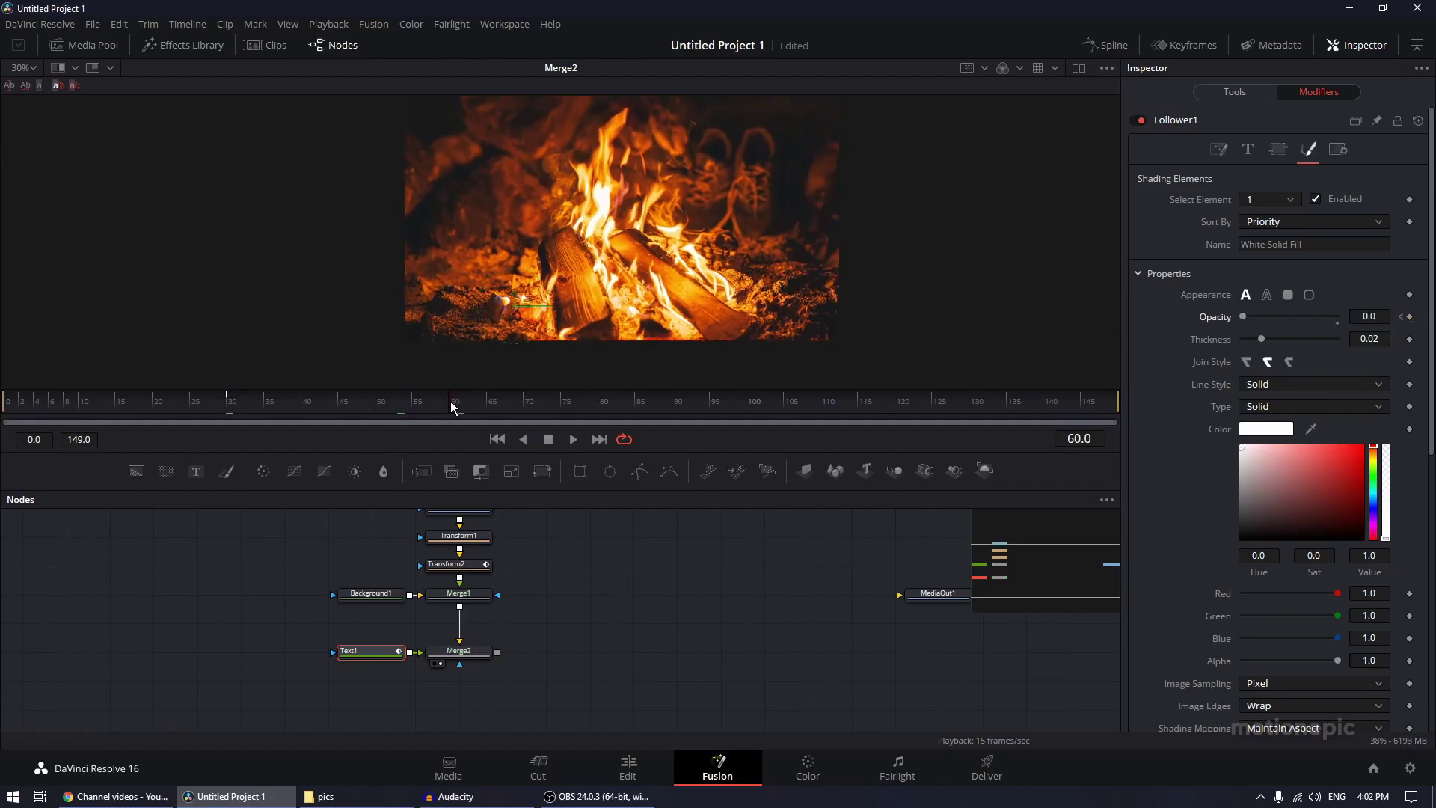
double_click(1242, 316)
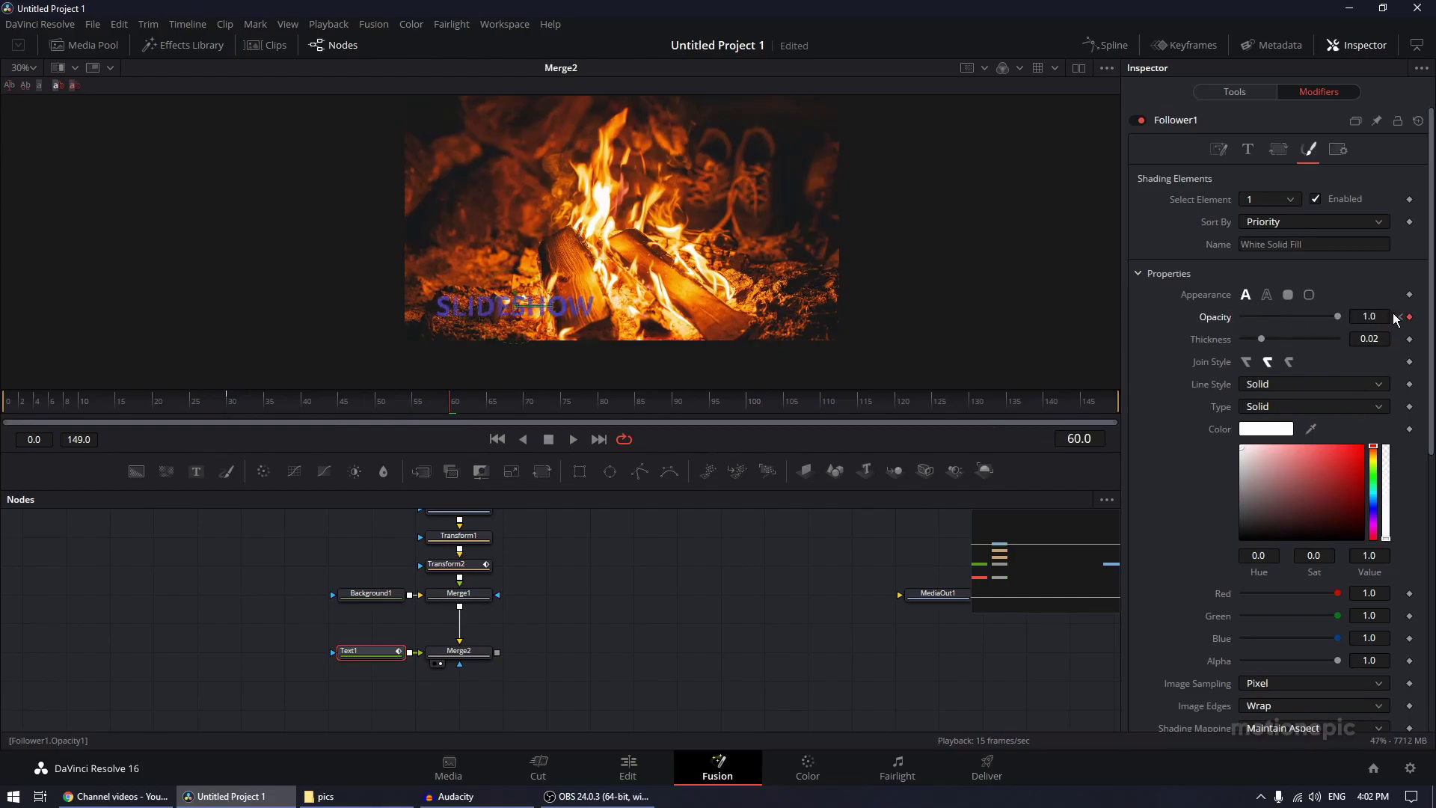
click(1138, 275)
click(1139, 303)
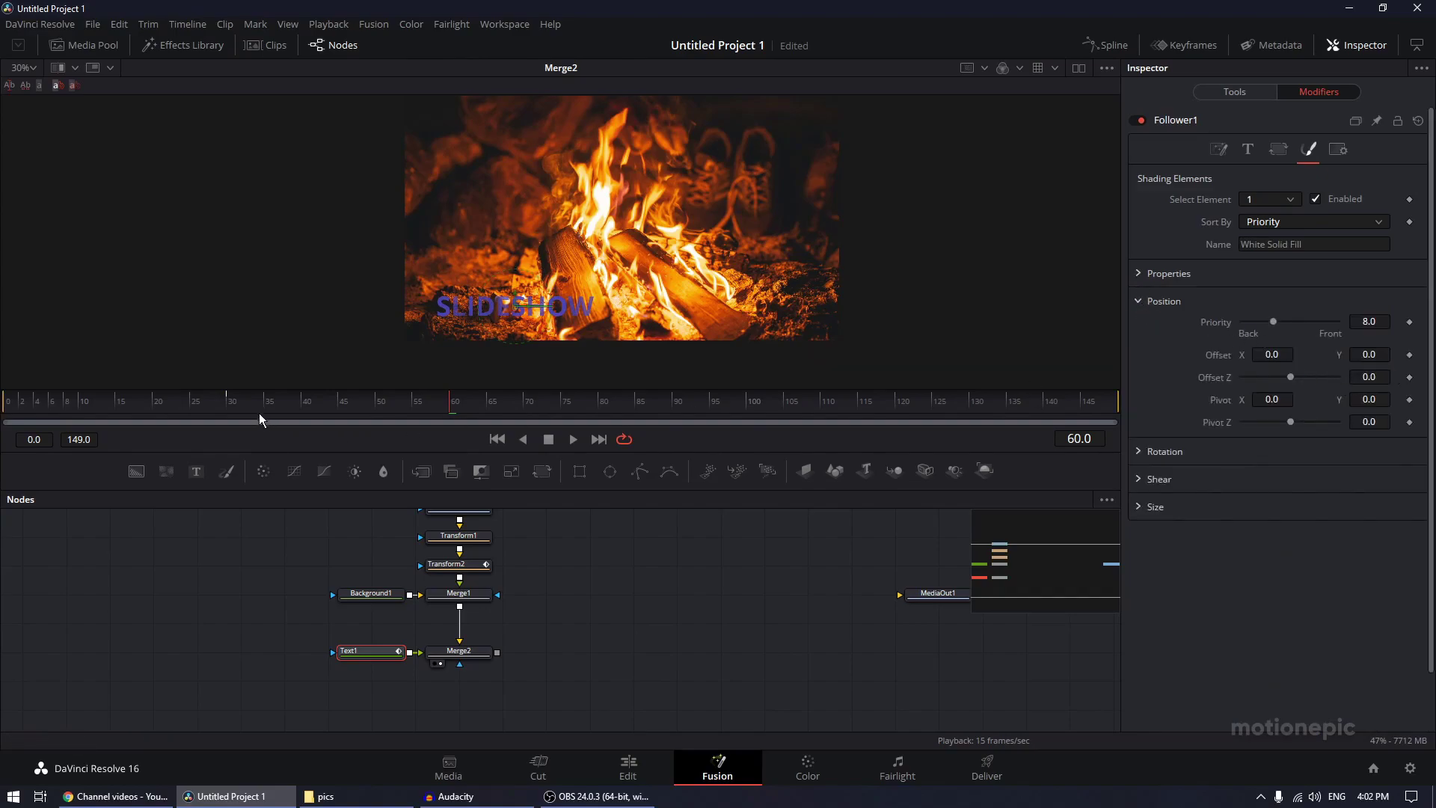
click(233, 408)
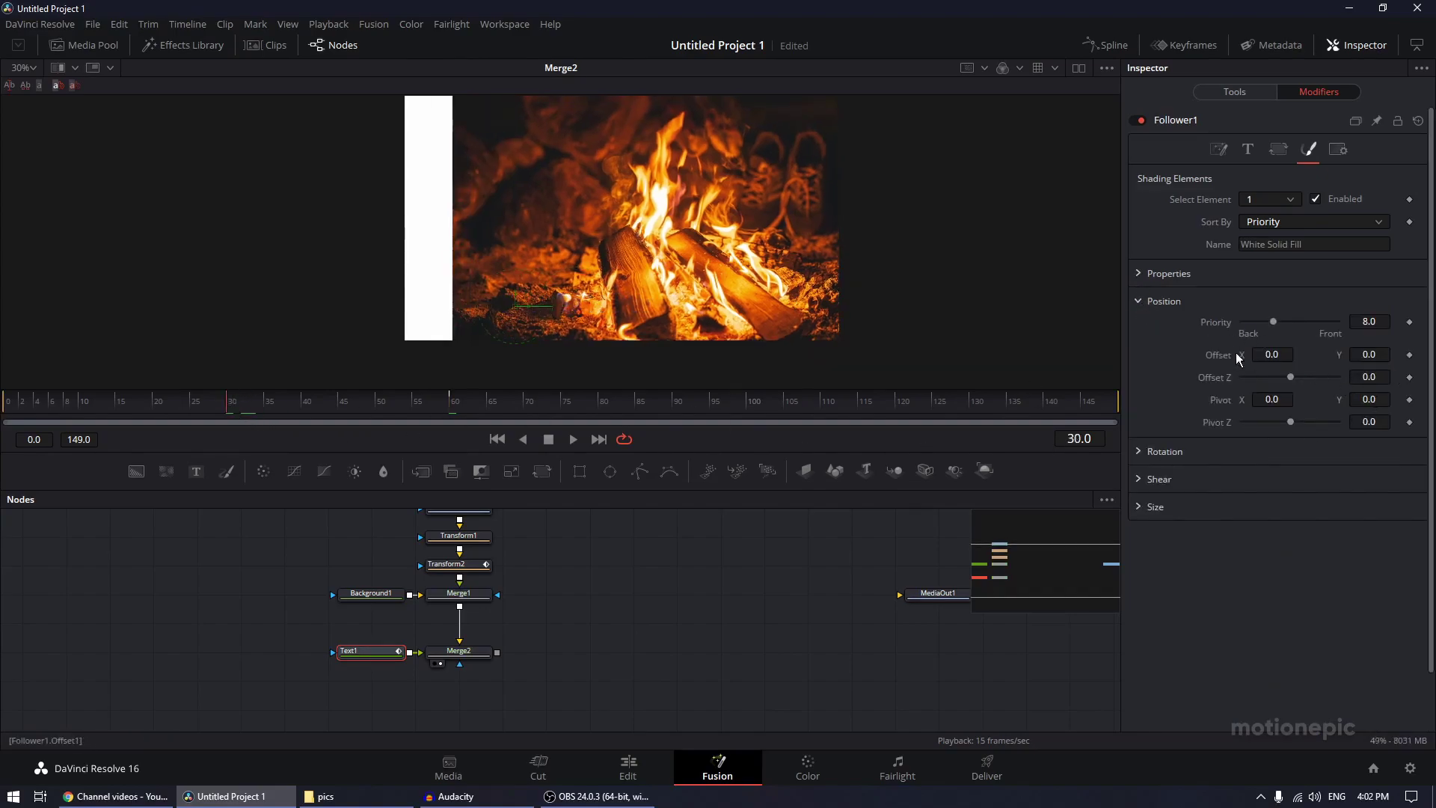
Keyframe letter Offset Y from -0.311 at frame 30 to 0.0 at frame 60, then scrub to preview.
click(1409, 356)
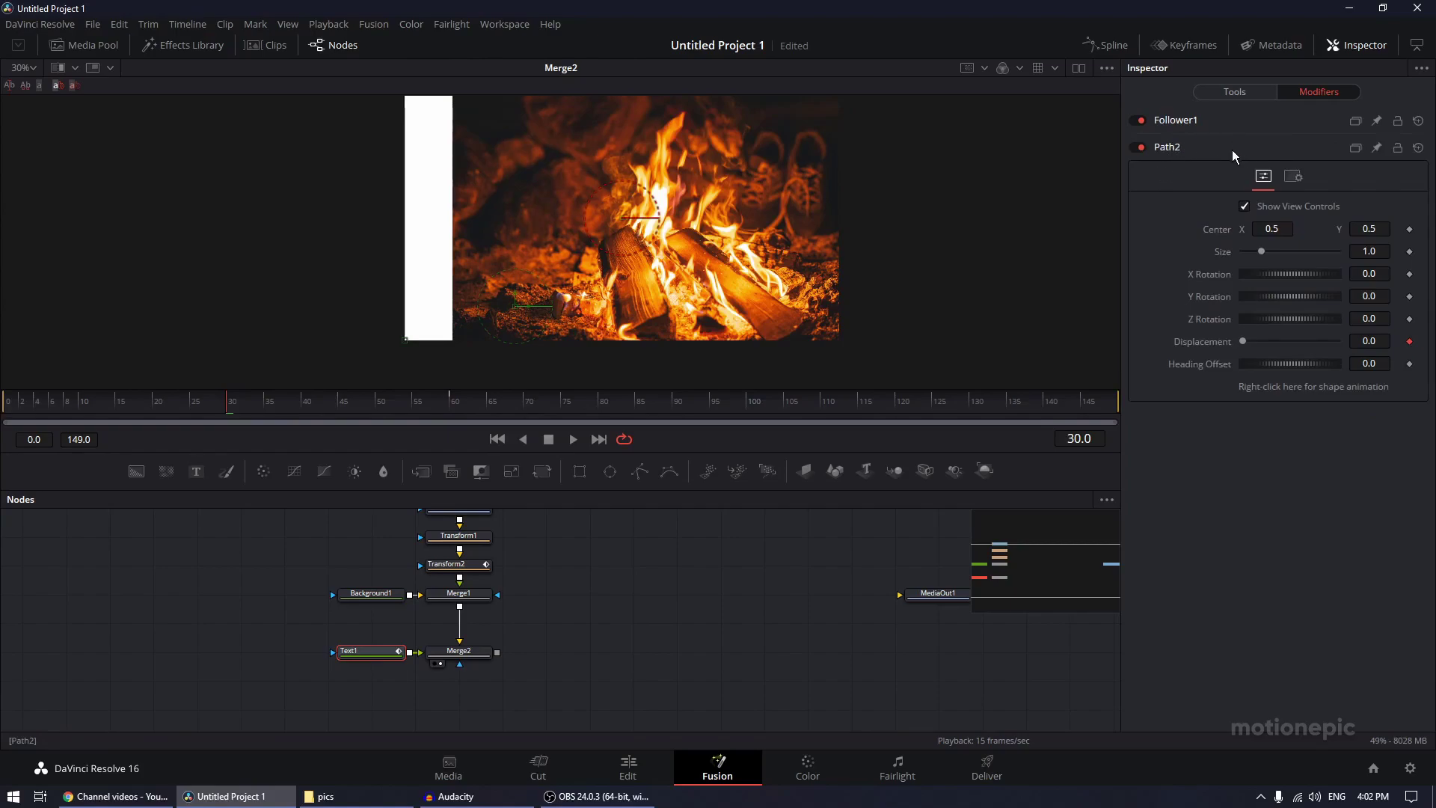
click(1175, 122)
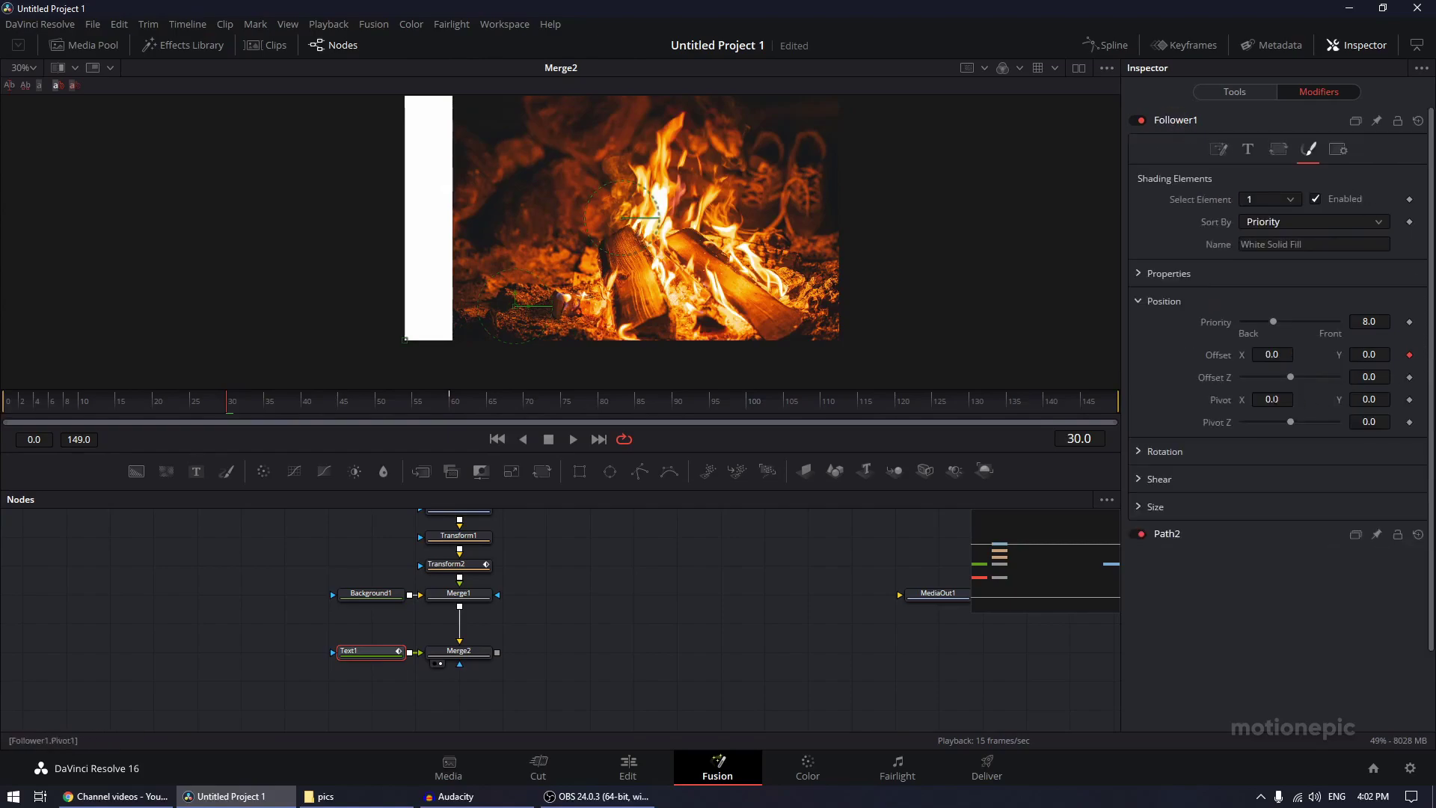
drag(397, 404, 452, 406)
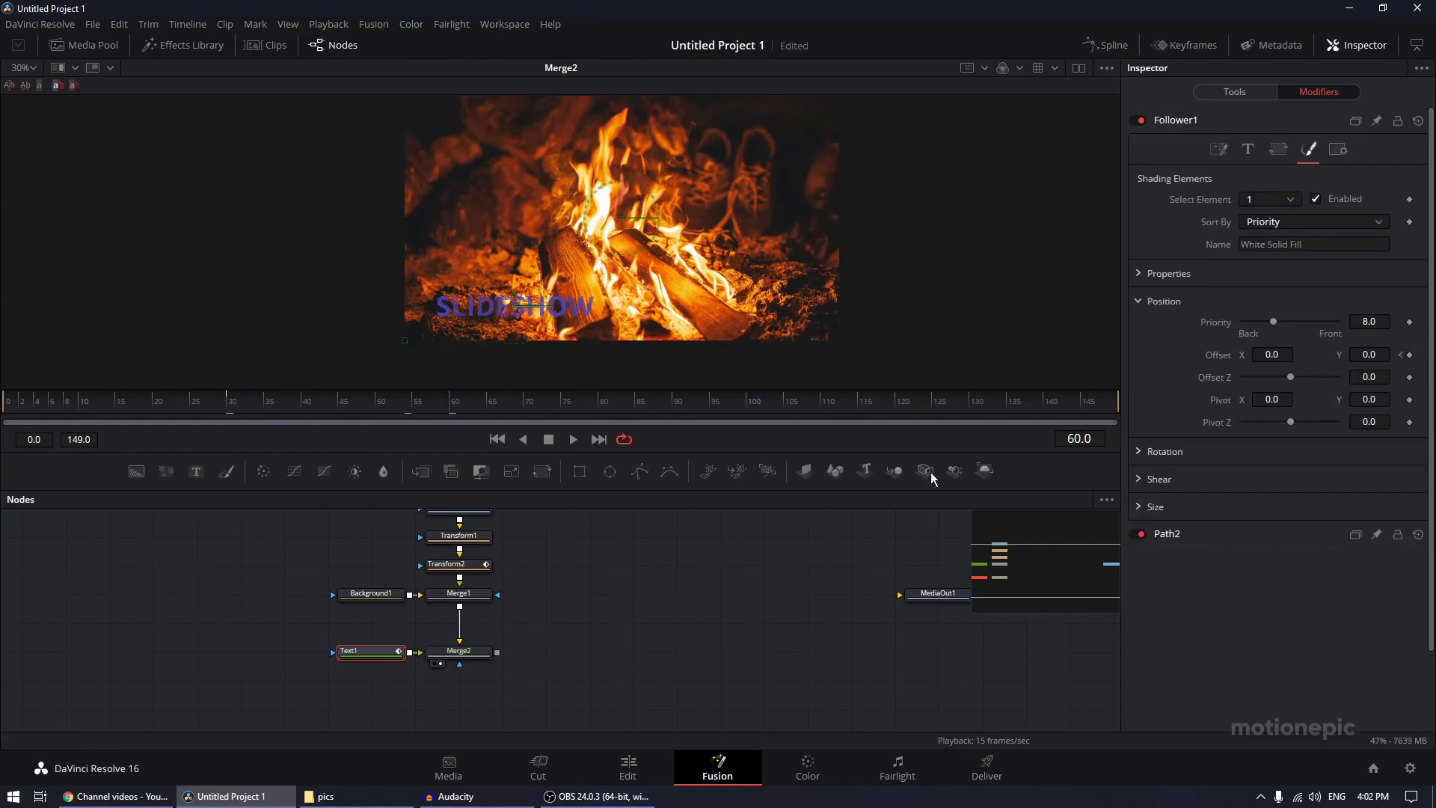
click(1408, 356)
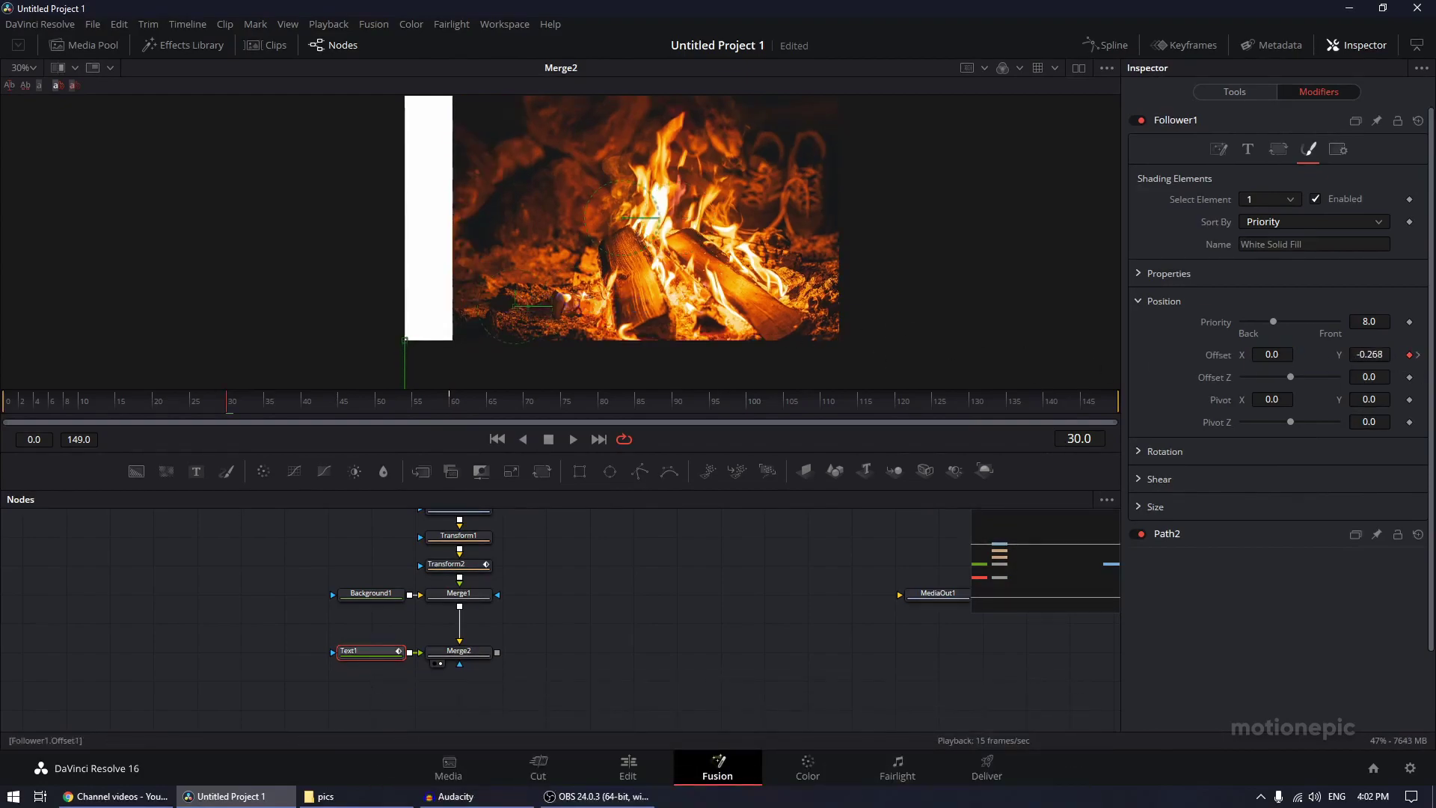
drag(1369, 354, 1367, 354)
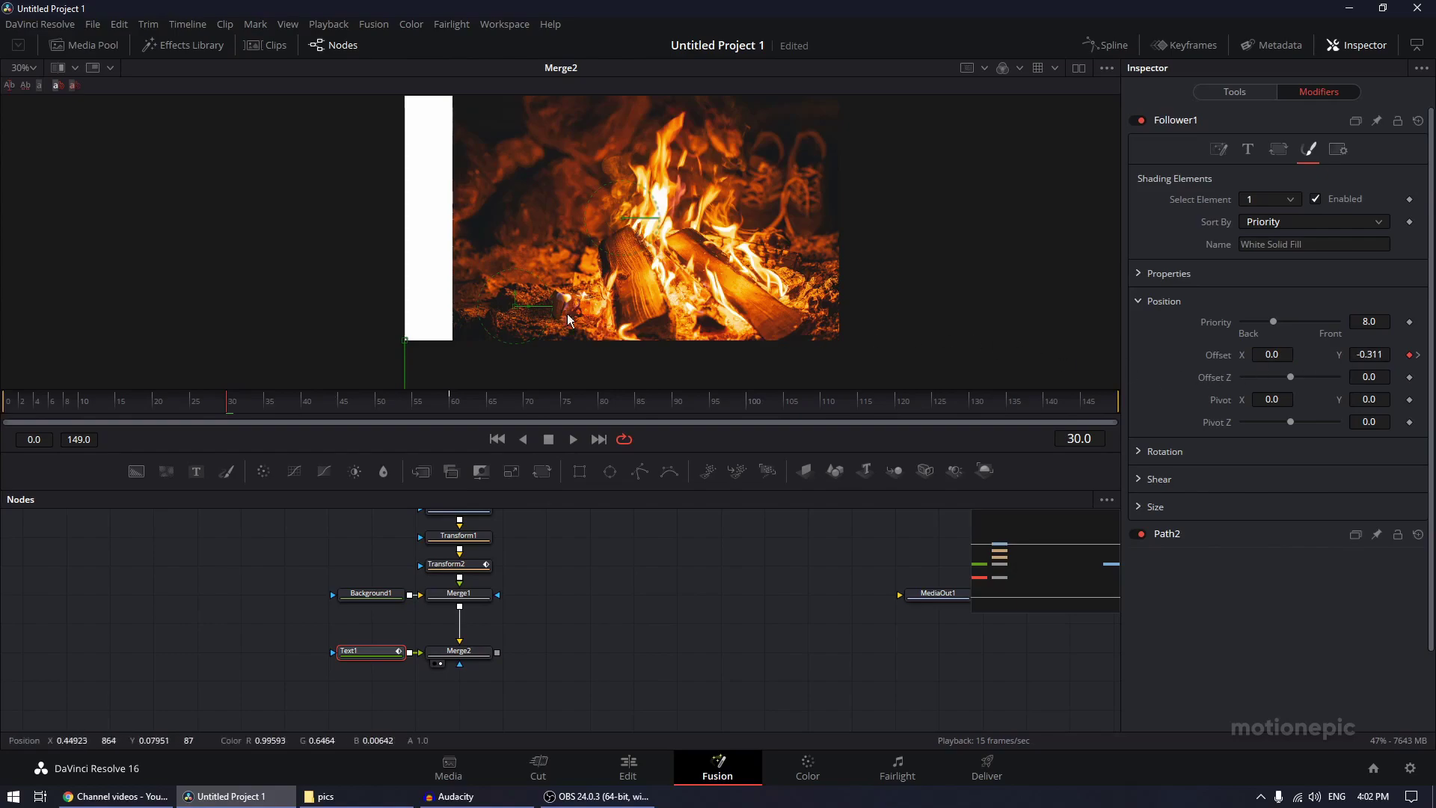
drag(228, 407, 526, 395)
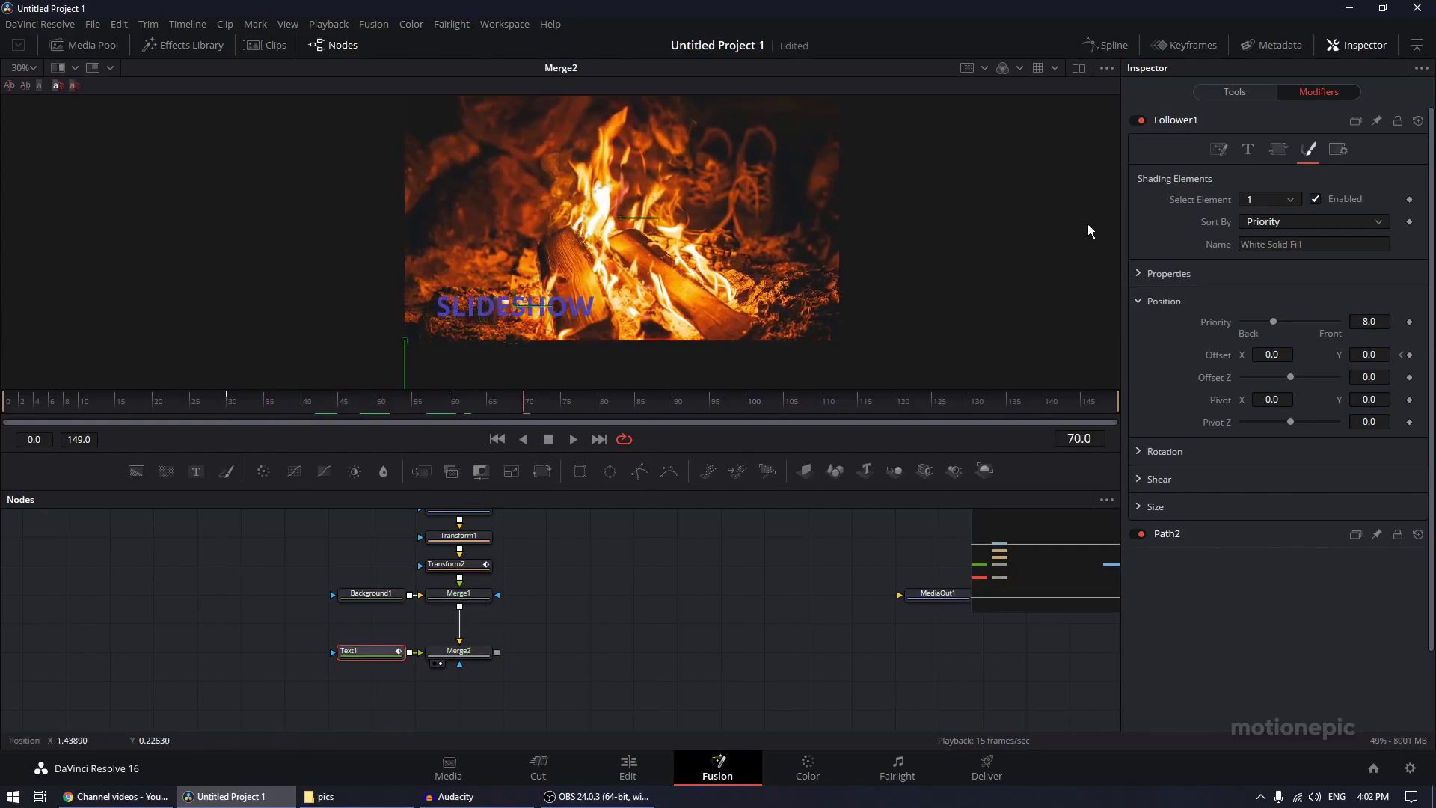
In the Spline editor, smooth both Opacity keyframes into an S-curve and lengthen the ease-in.
click(1106, 45)
click(775, 566)
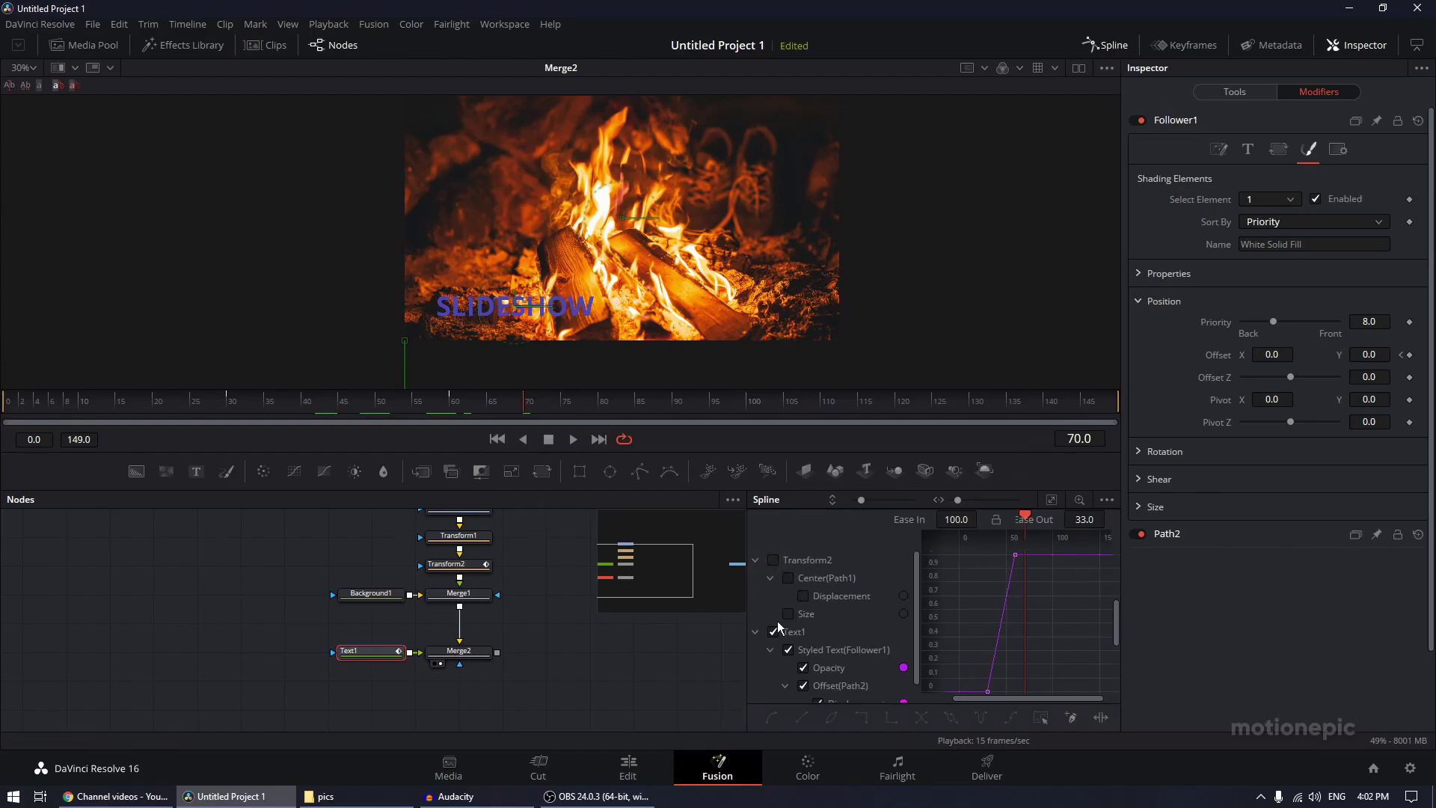
scroll(787, 623, down, 1)
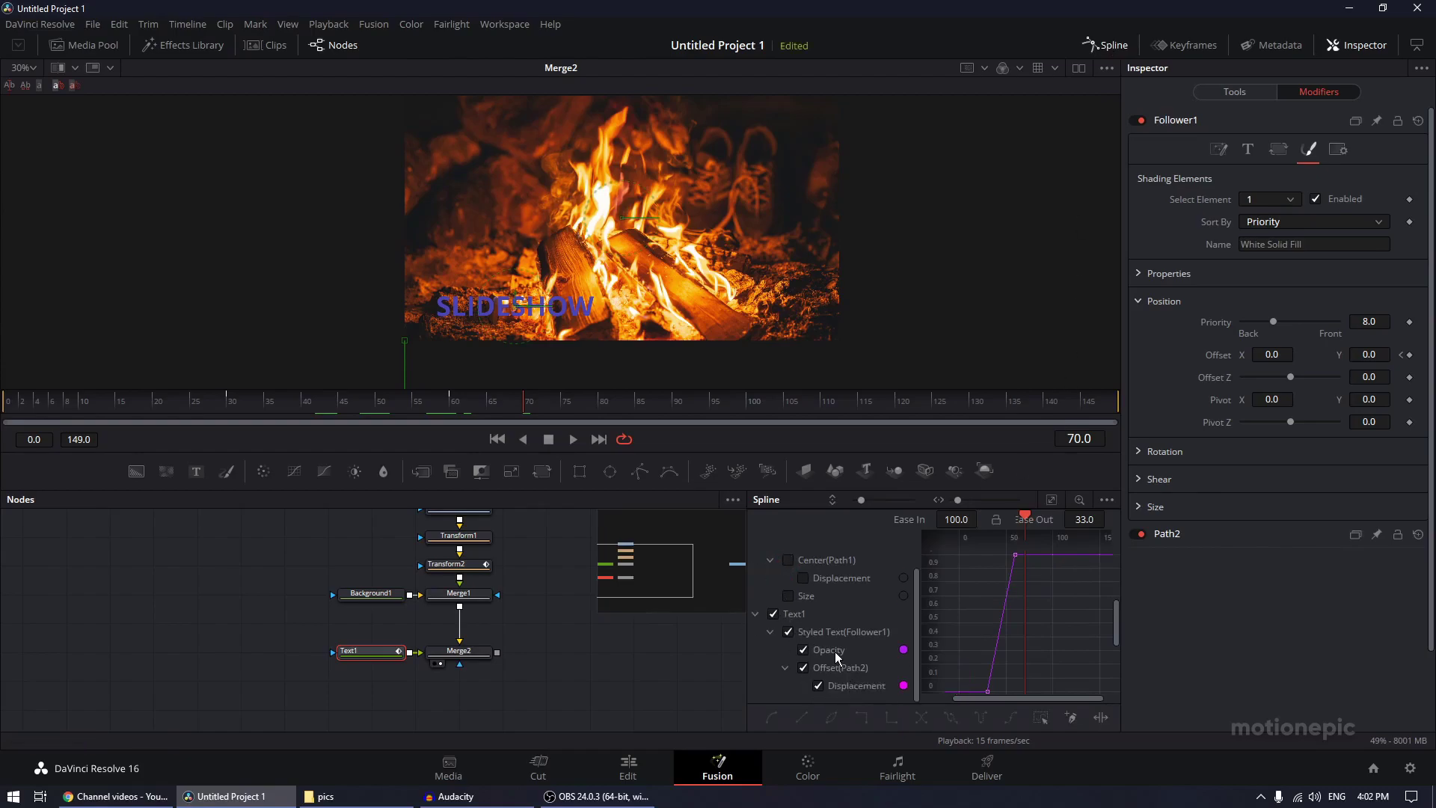
click(1052, 501)
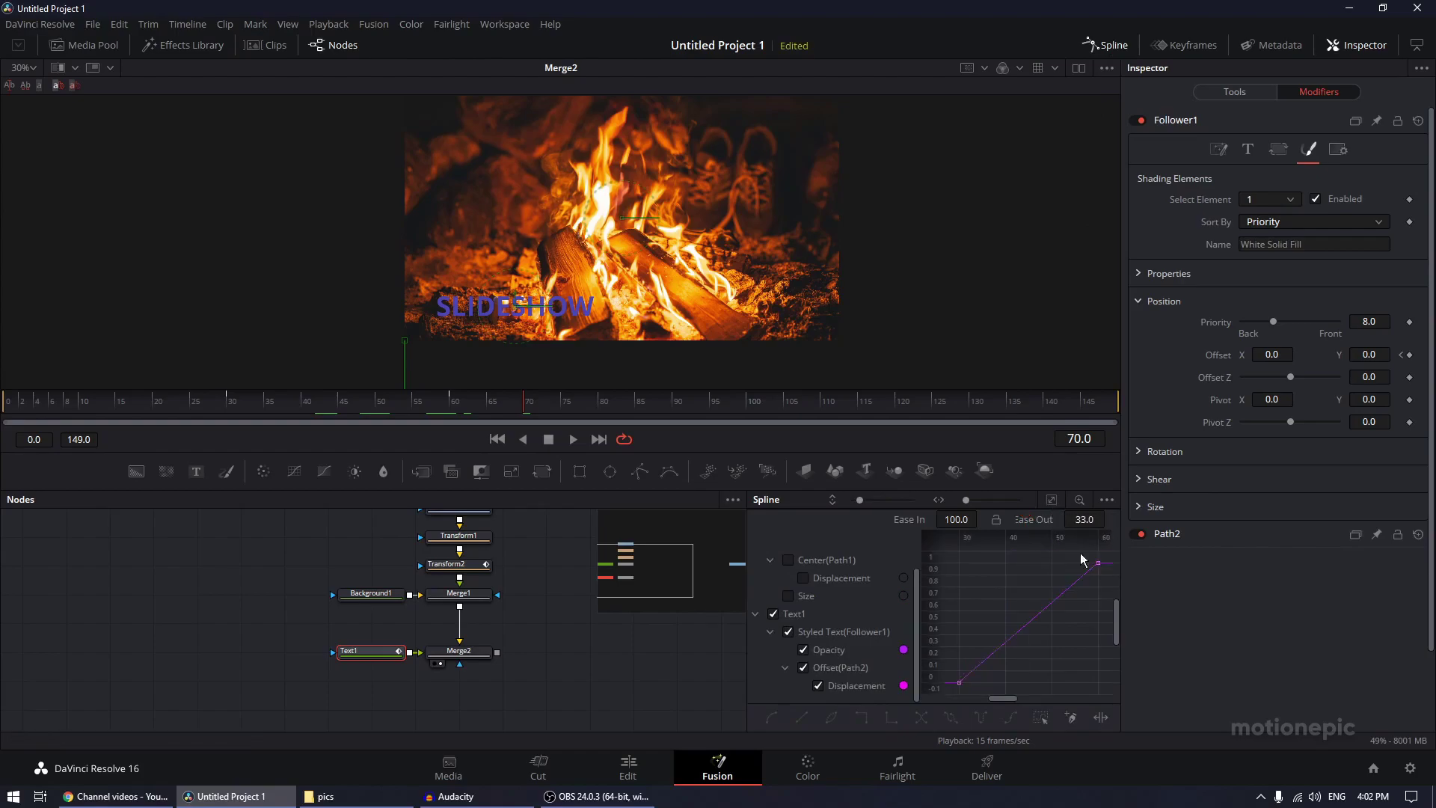
key(ctrl+a)
key(shift+s)
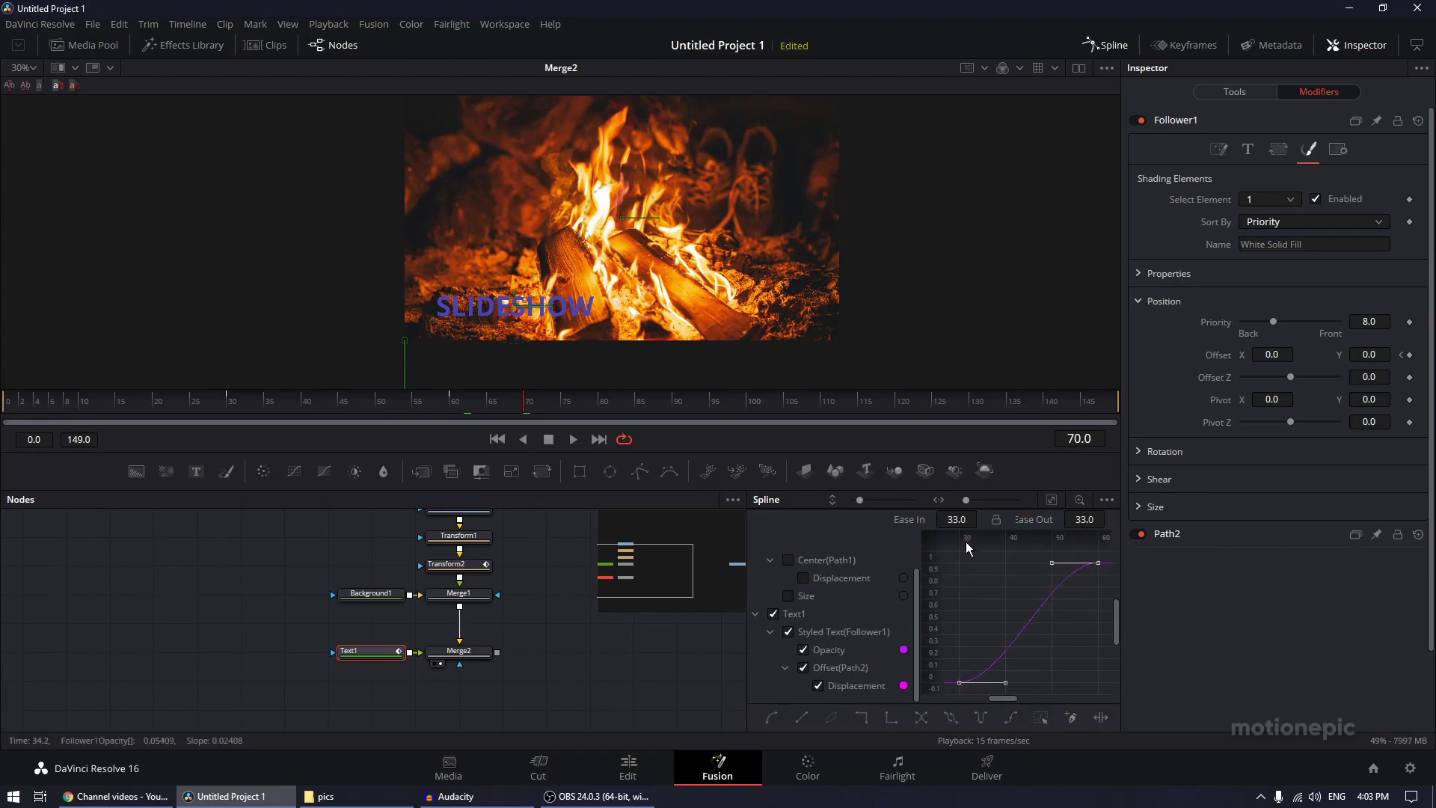
drag(958, 519, 971, 516)
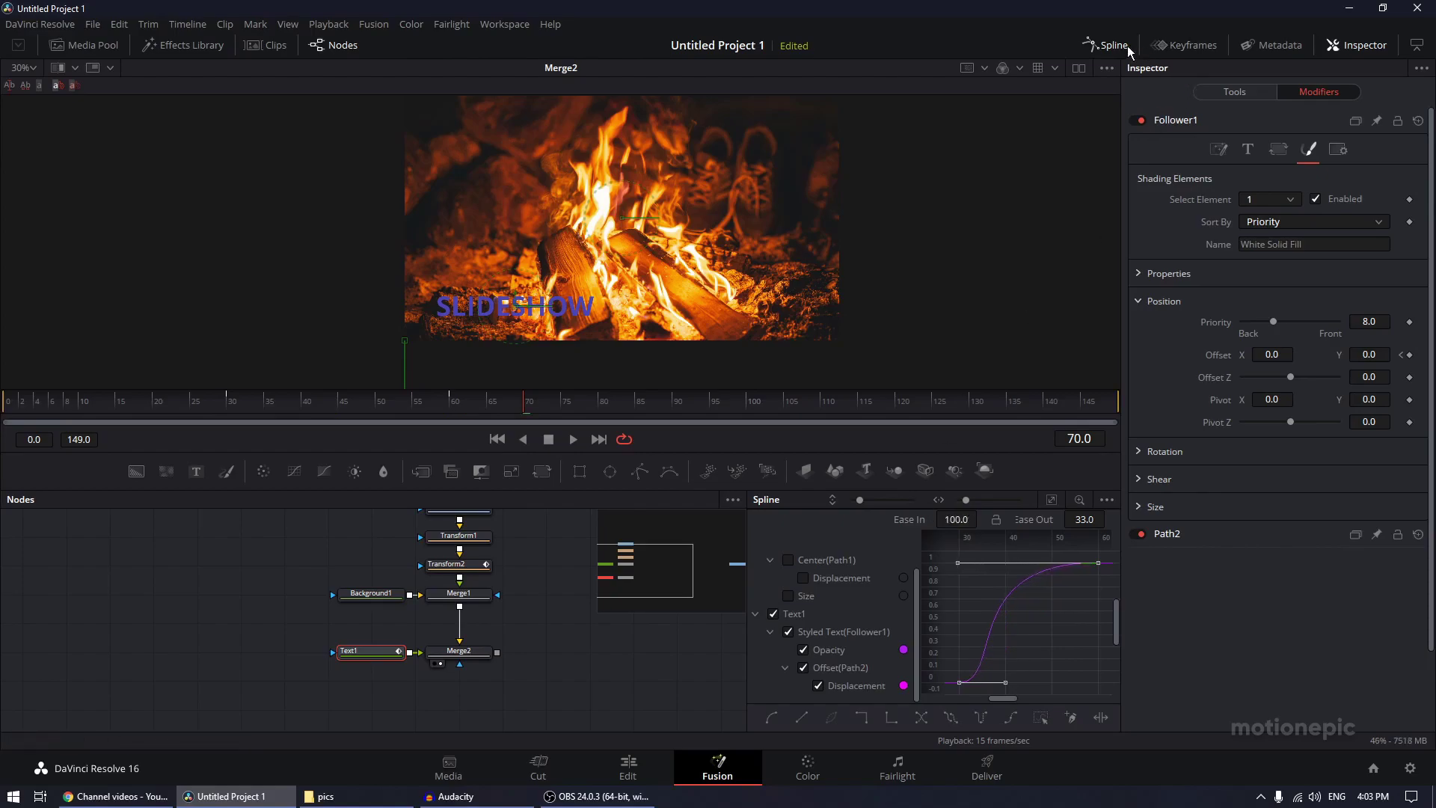
Close the Spline editor and play the text animation from around frame 30.
click(1105, 45)
click(220, 406)
key(space)
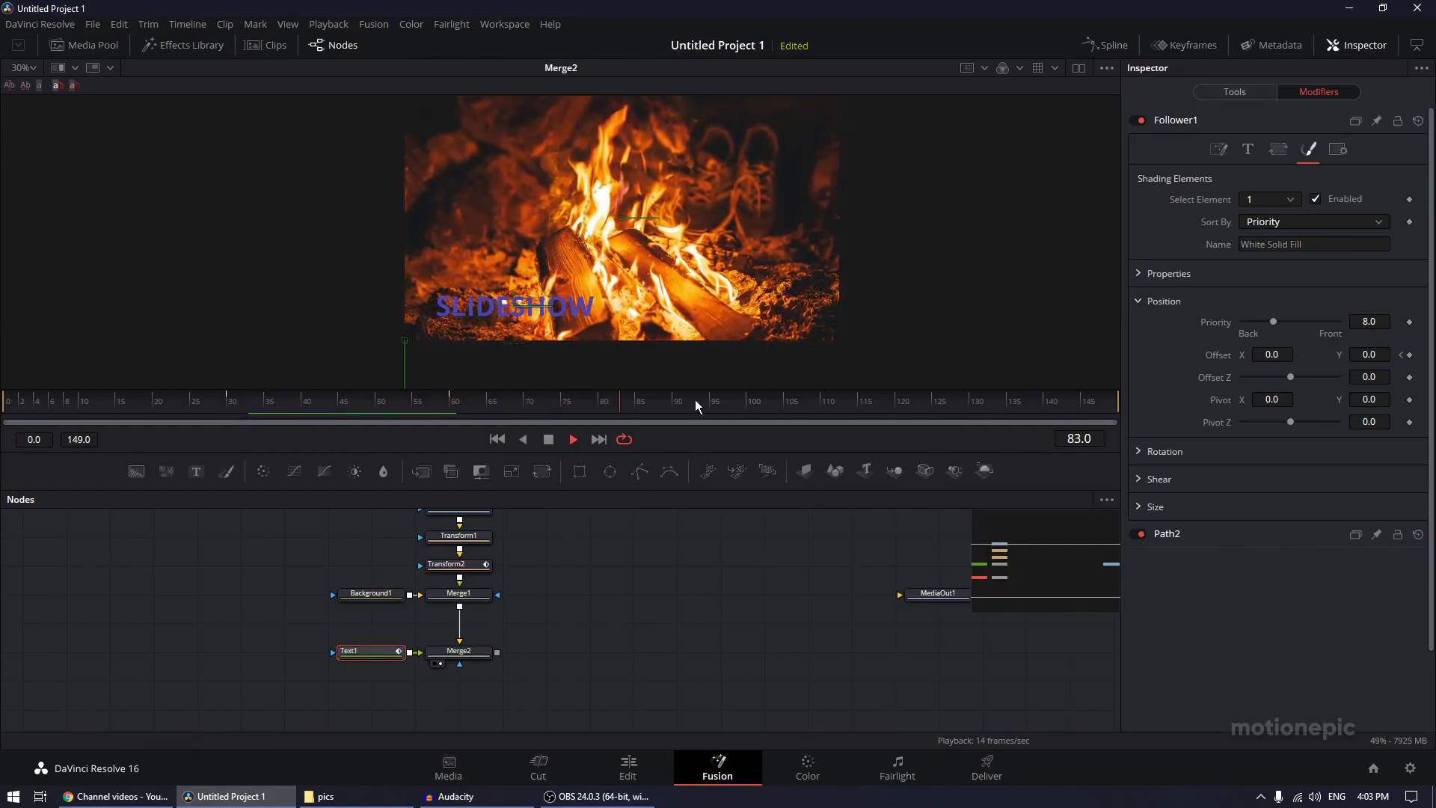
Stop playback, wire Merge2's output into MediaOut1, and return to the Edit page.
key(space)
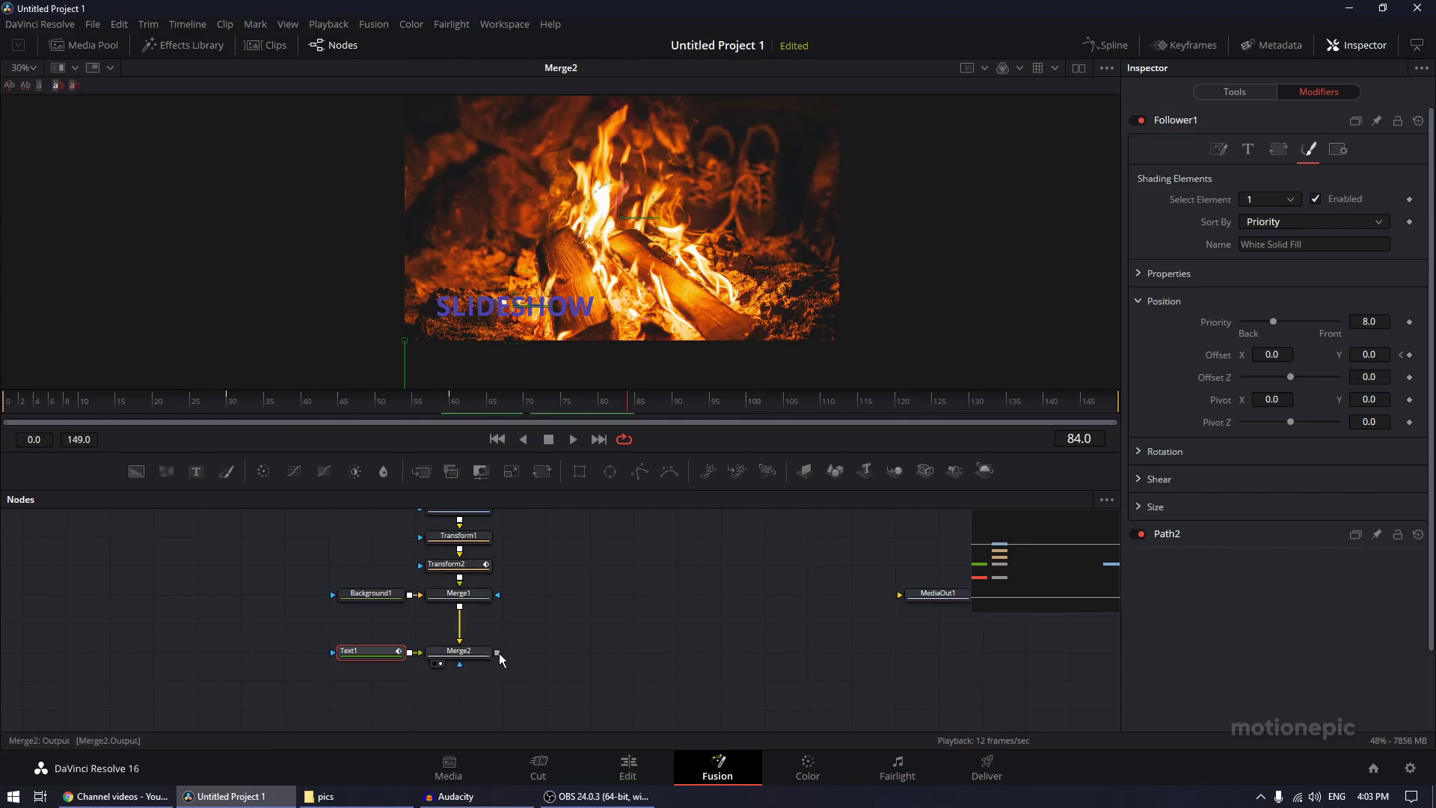
drag(500, 653, 748, 642)
drag(945, 597, 734, 663)
click(613, 599)
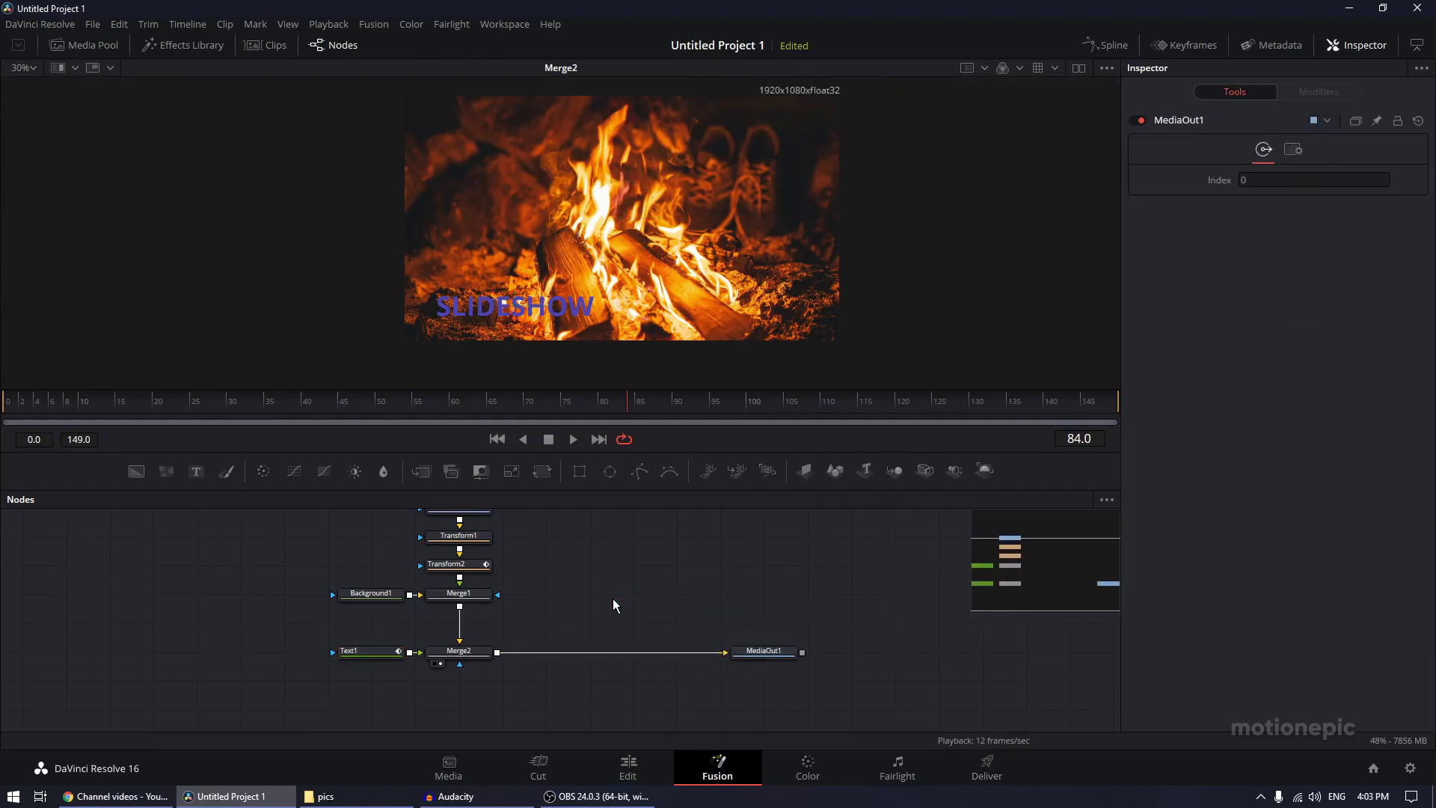
click(632, 768)
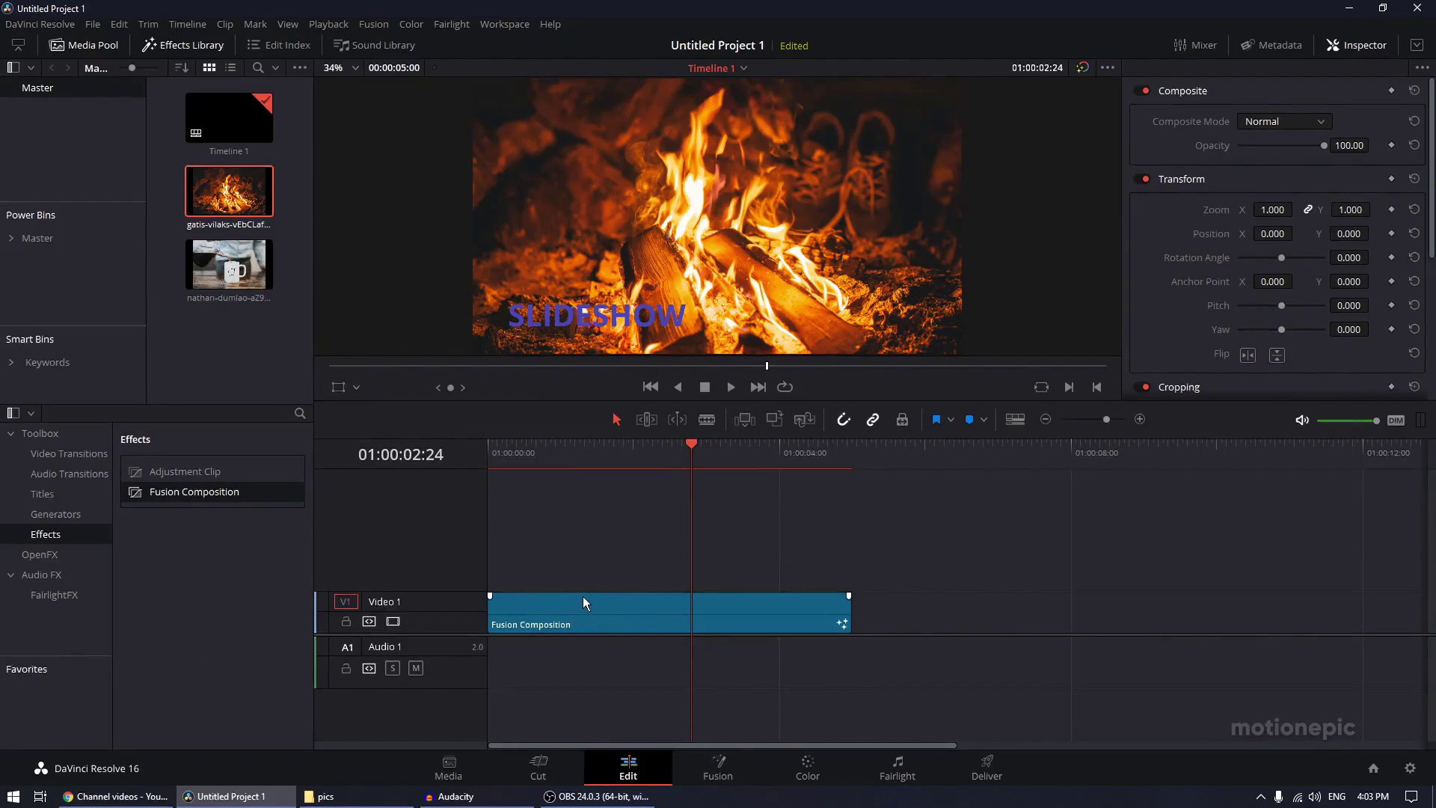
Alt-drag a copy of the Fusion Composition clip onto Video 2 and start it at 01:00:03:00.
drag(576, 618, 578, 573)
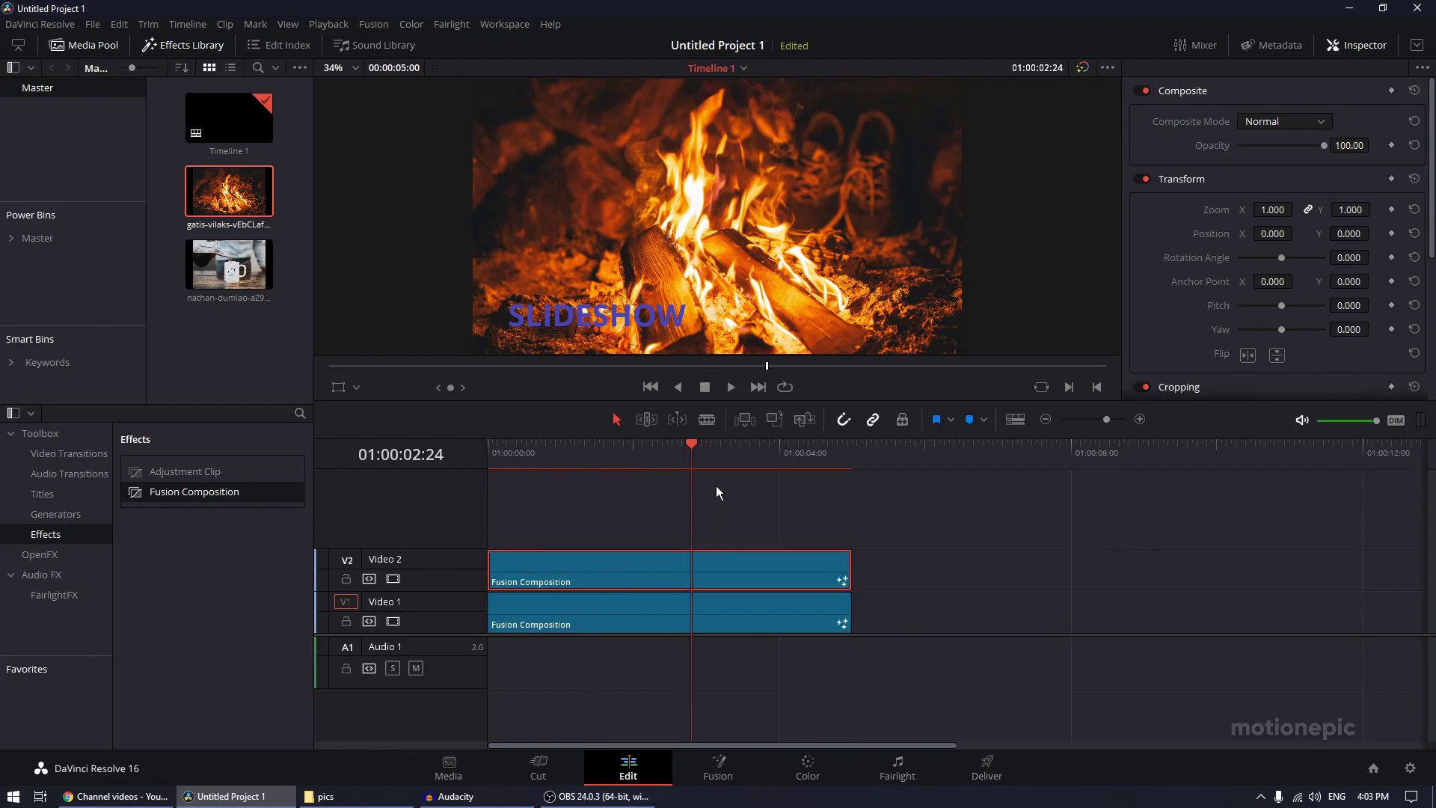
mouse_move(694, 446)
mouse_down()
mouse_move(678, 445)
mouse_move(707, 446)
mouse_up()
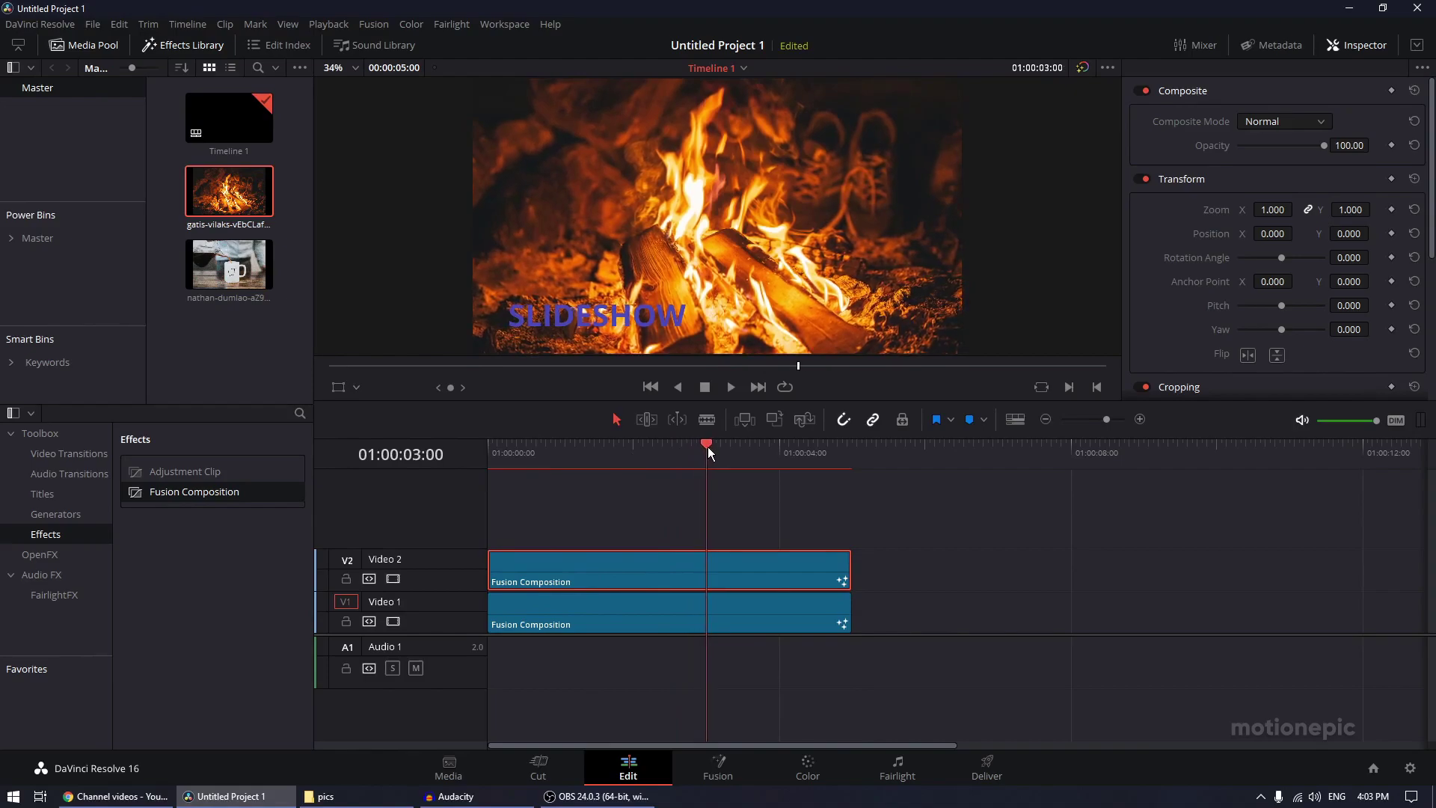
drag(512, 582, 730, 574)
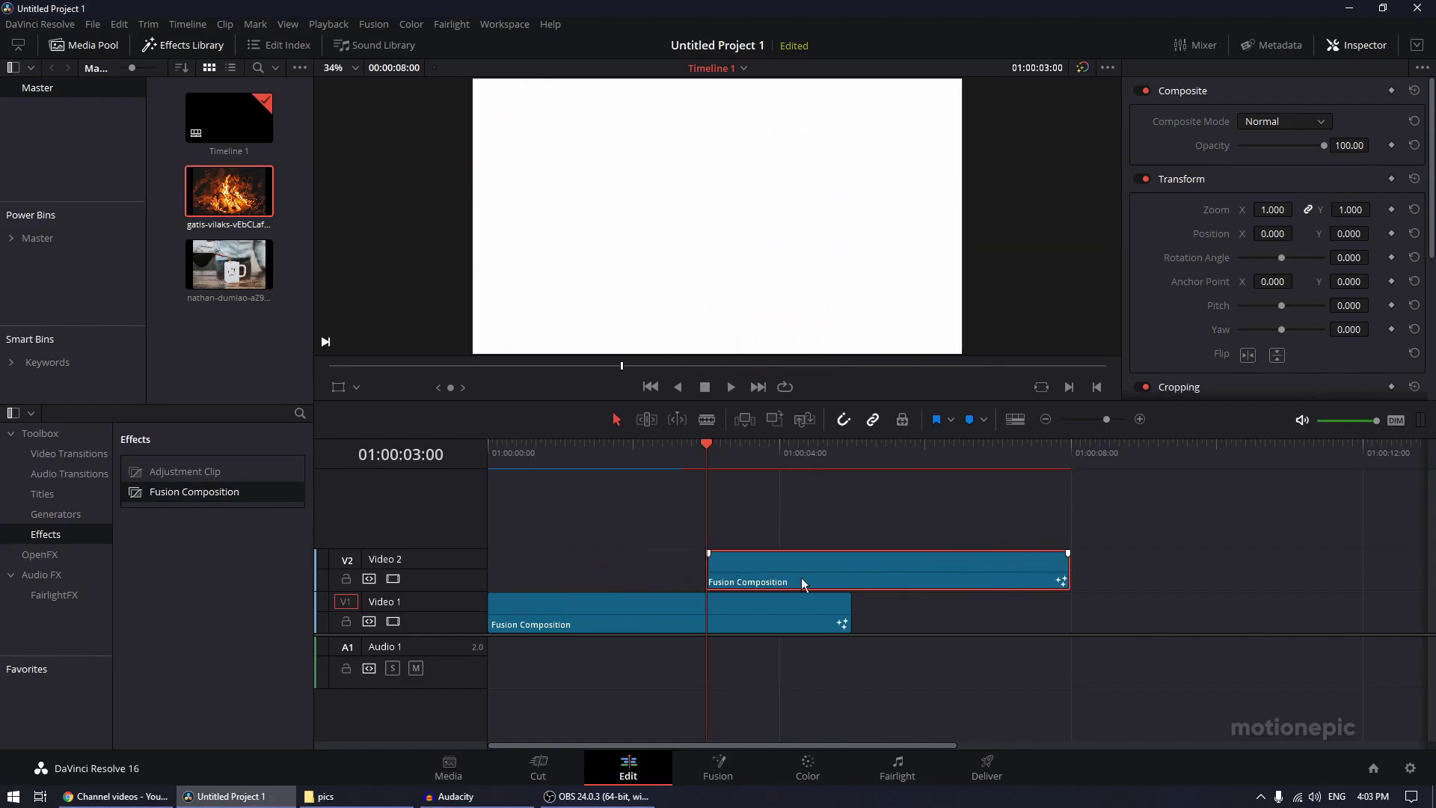
click(852, 457)
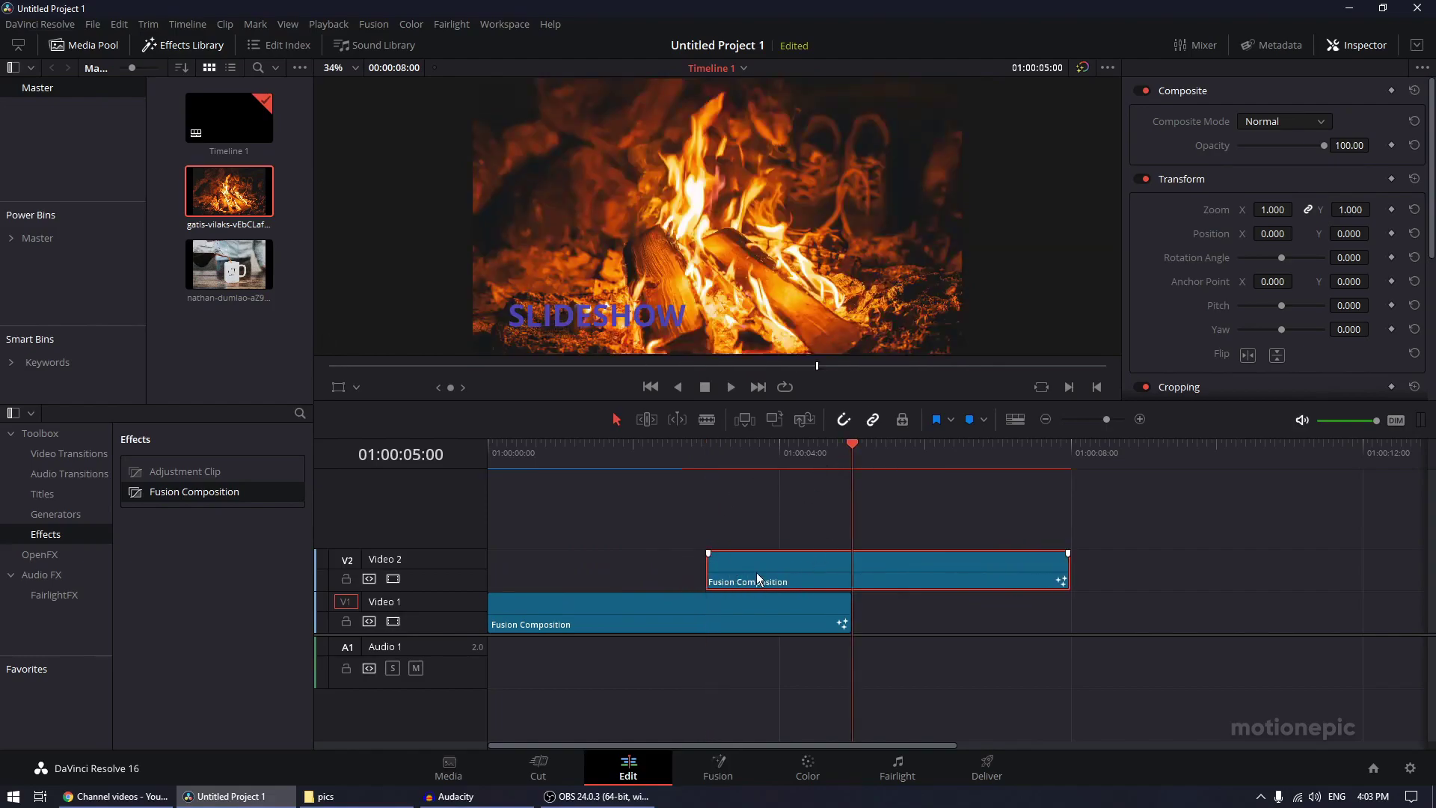
In the upper clip's Fusion composition, replace MediaIn1's fire image with the coffee-mug photo.
click(734, 765)
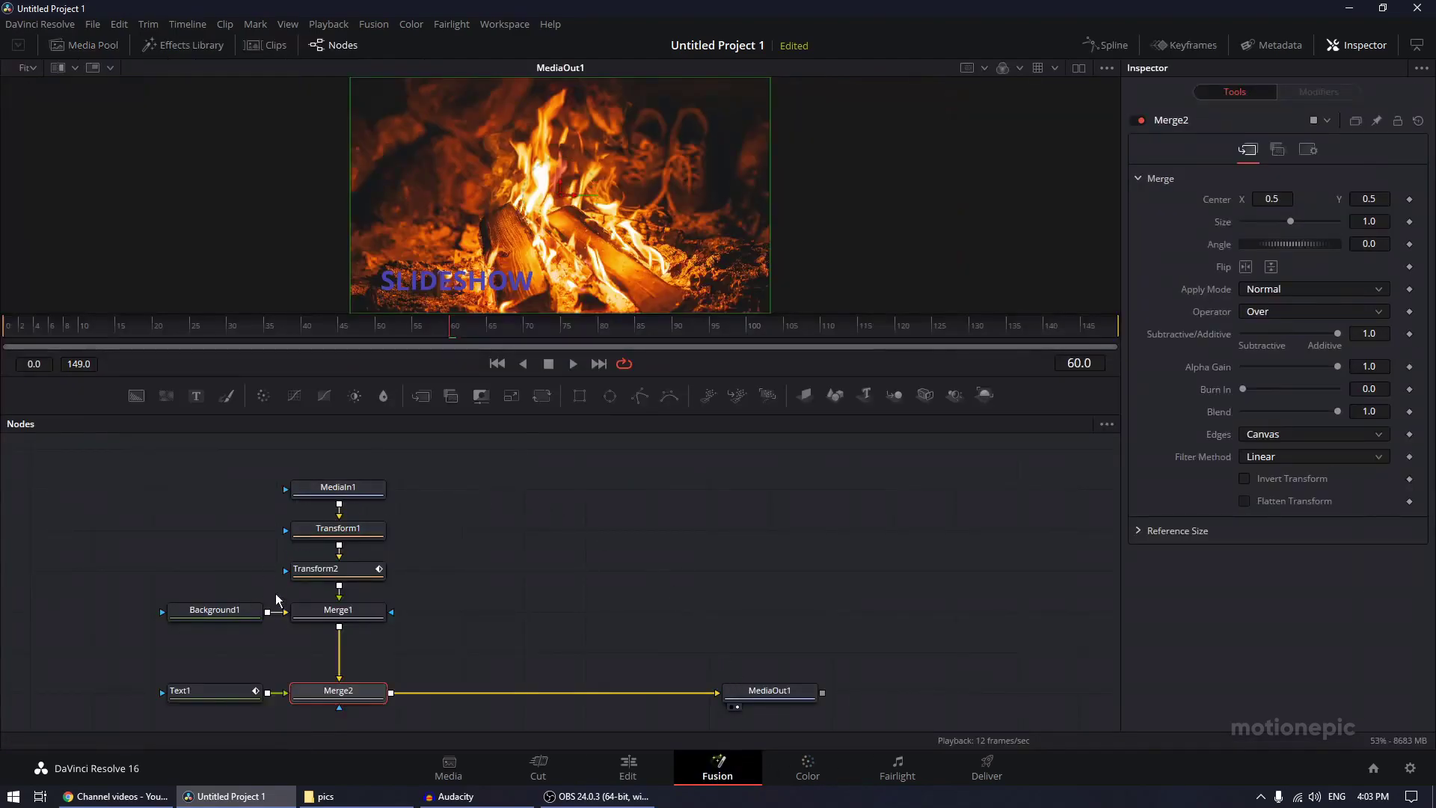
click(349, 490)
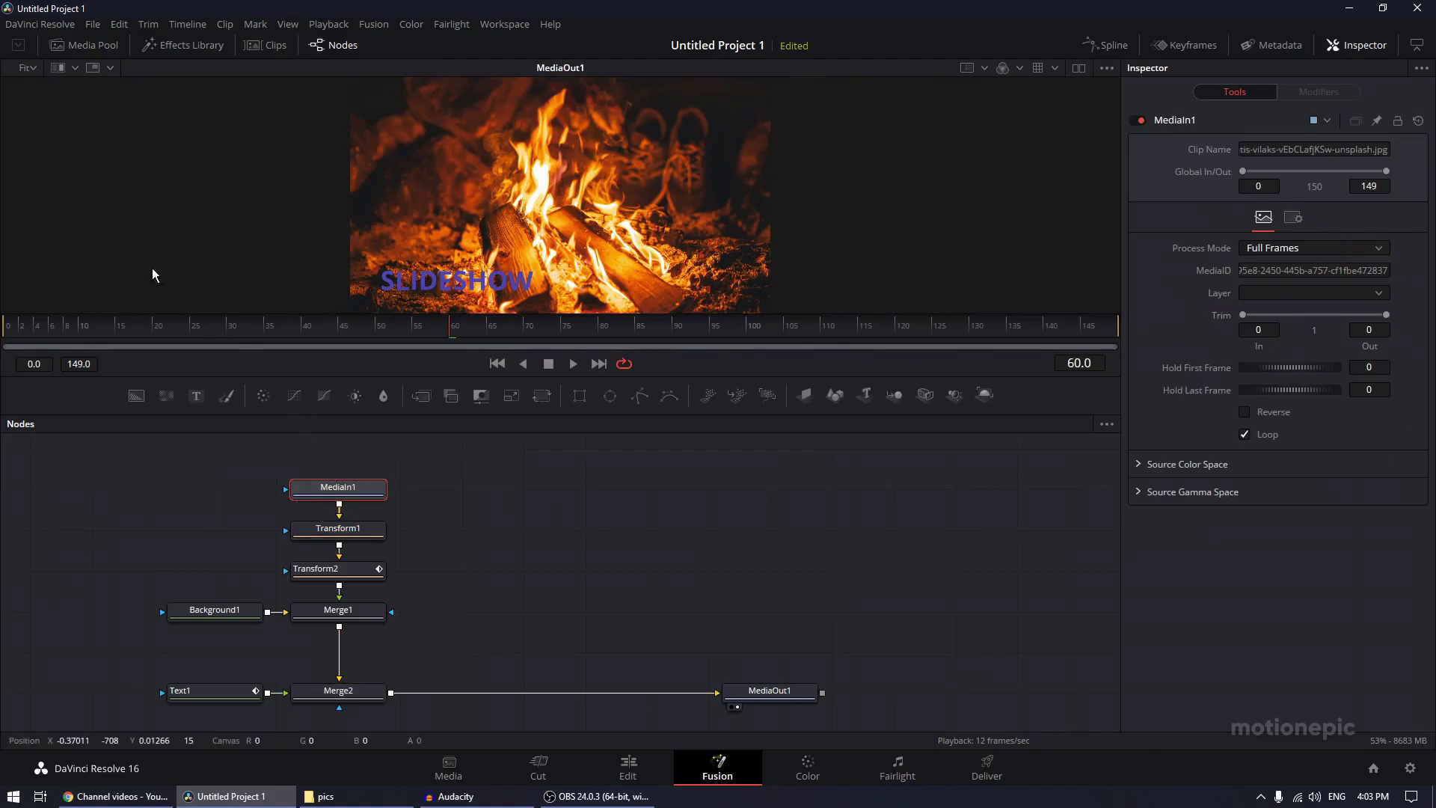
click(90, 46)
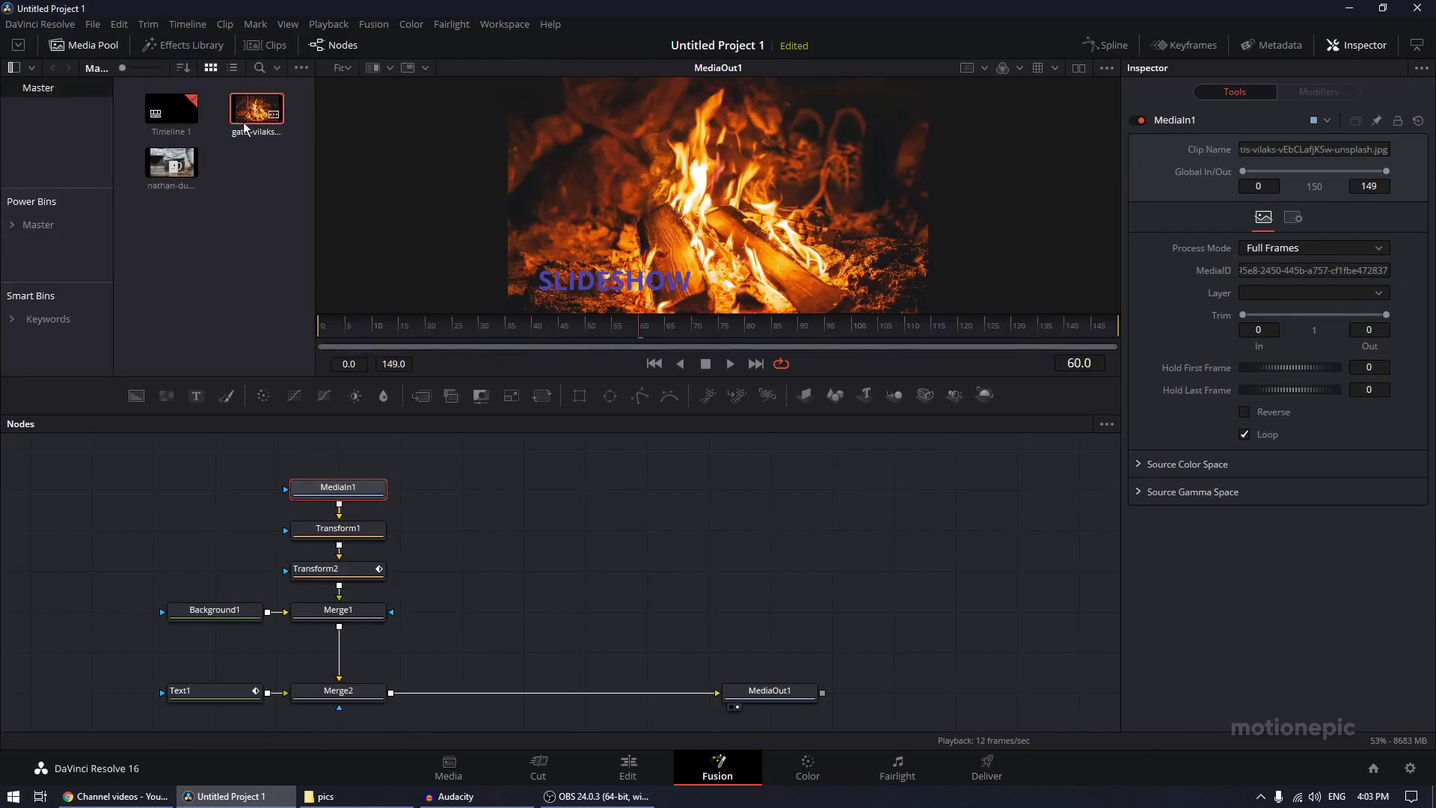
drag(174, 174, 366, 487)
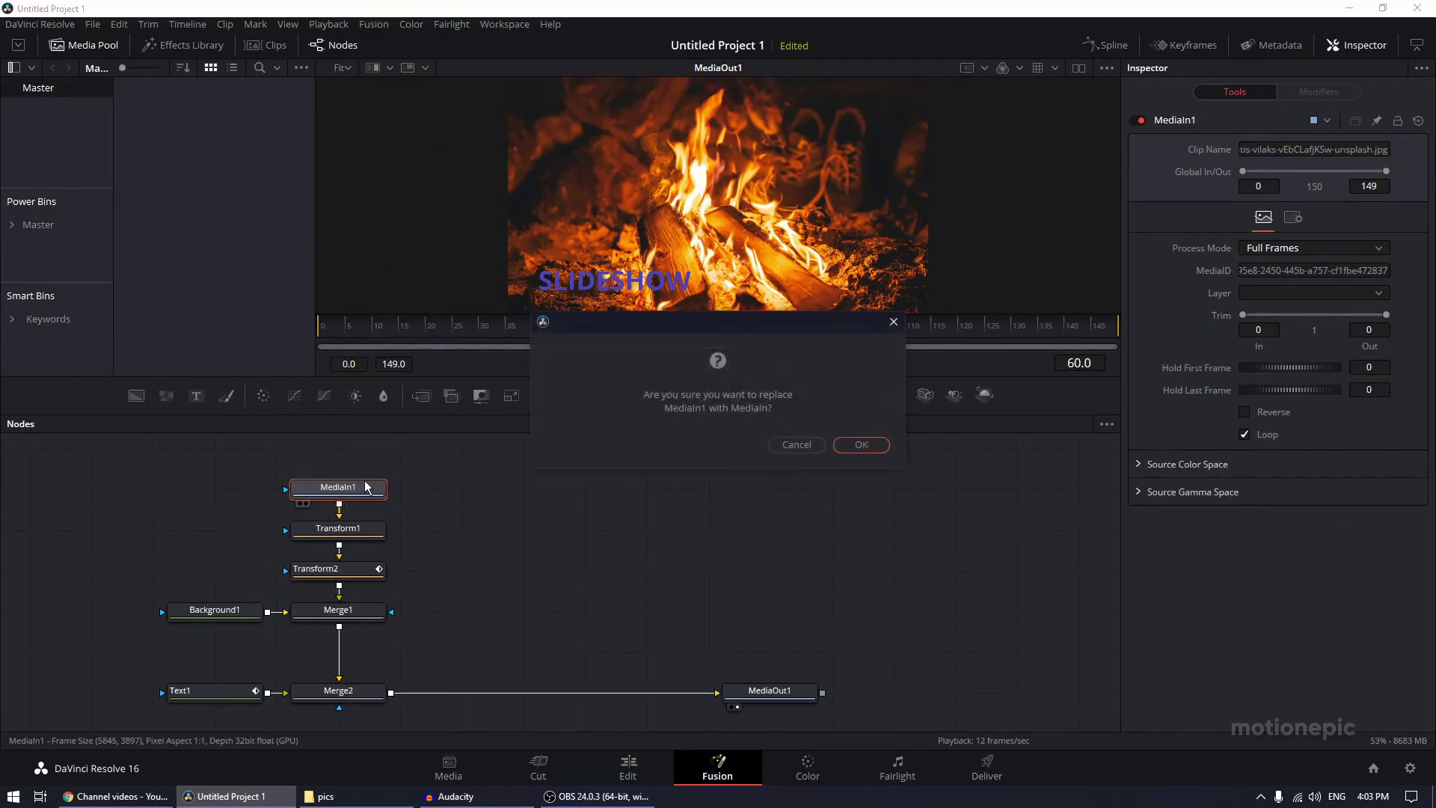
click(862, 446)
Lower Transform1's Size to 0.549 to shrink the mug image slightly.
click(355, 536)
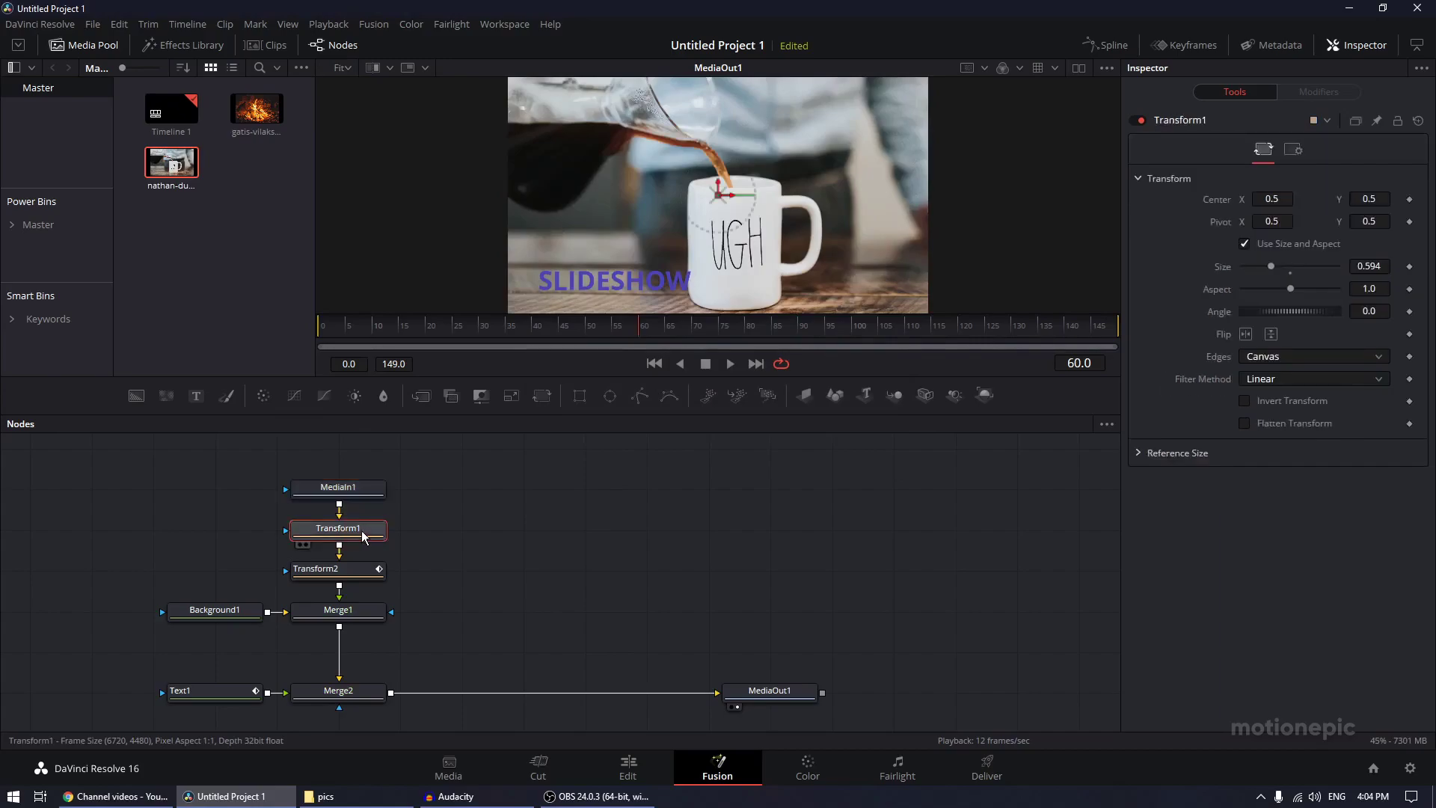
drag(642, 327, 695, 331)
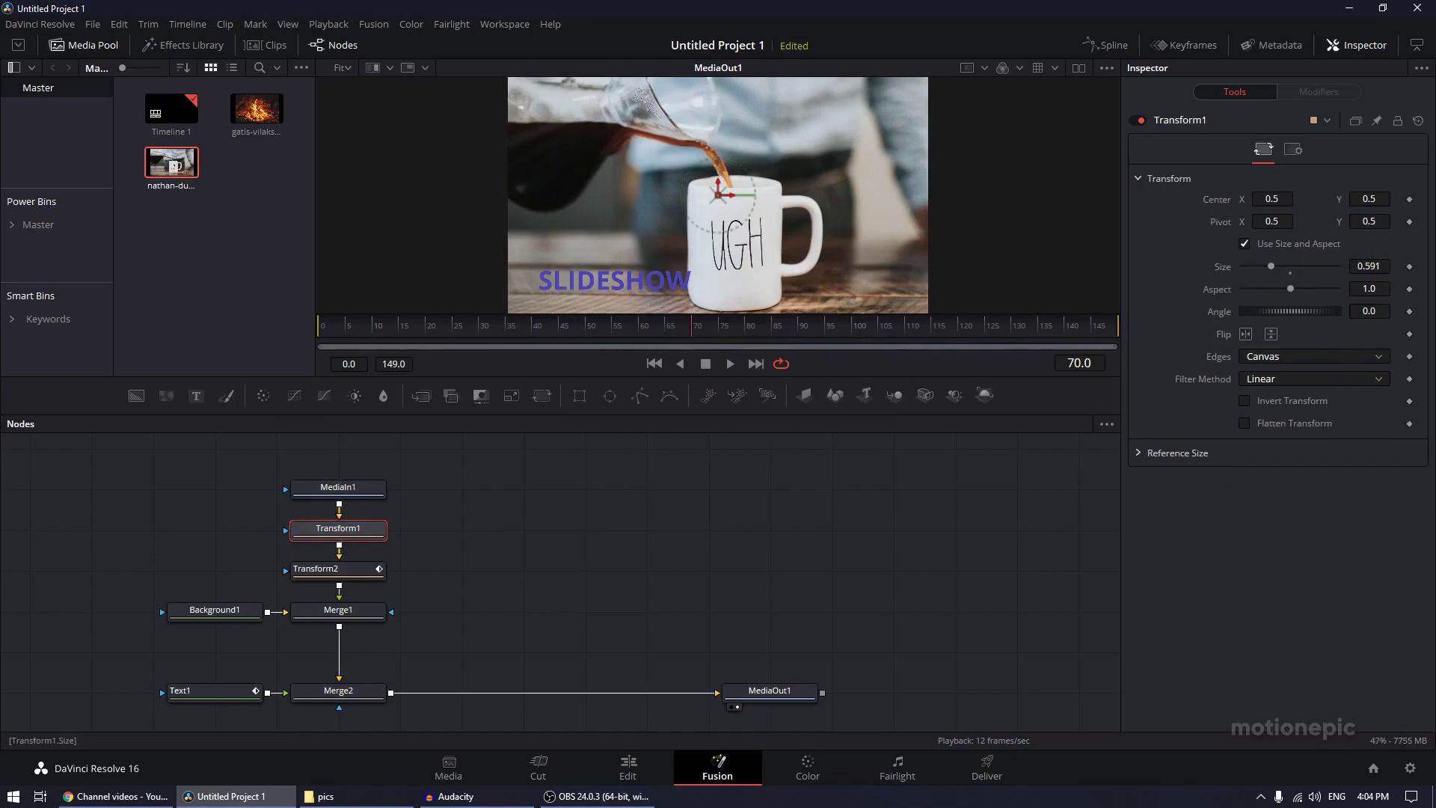
drag(1271, 266, 1270, 267)
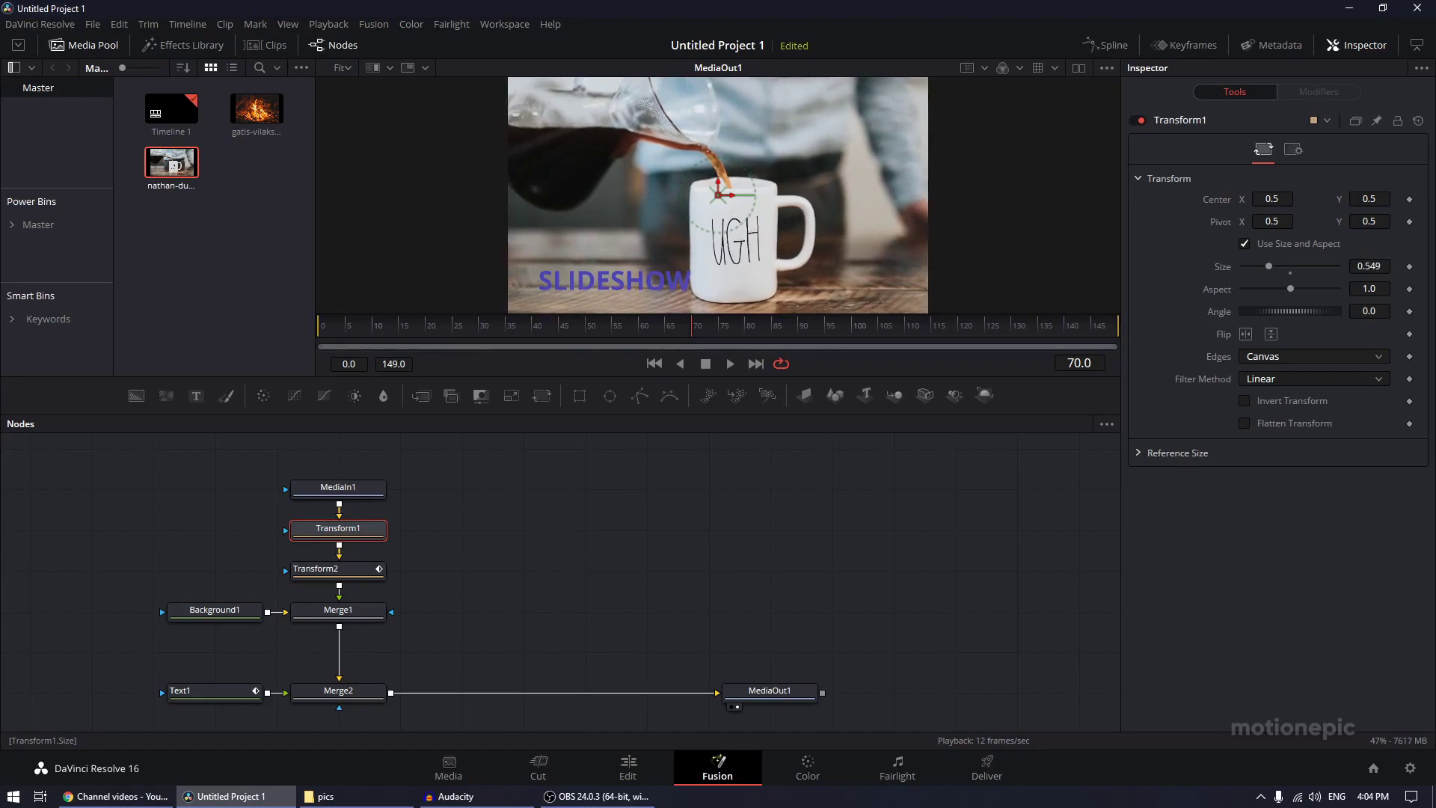
drag(376, 326, 278, 325)
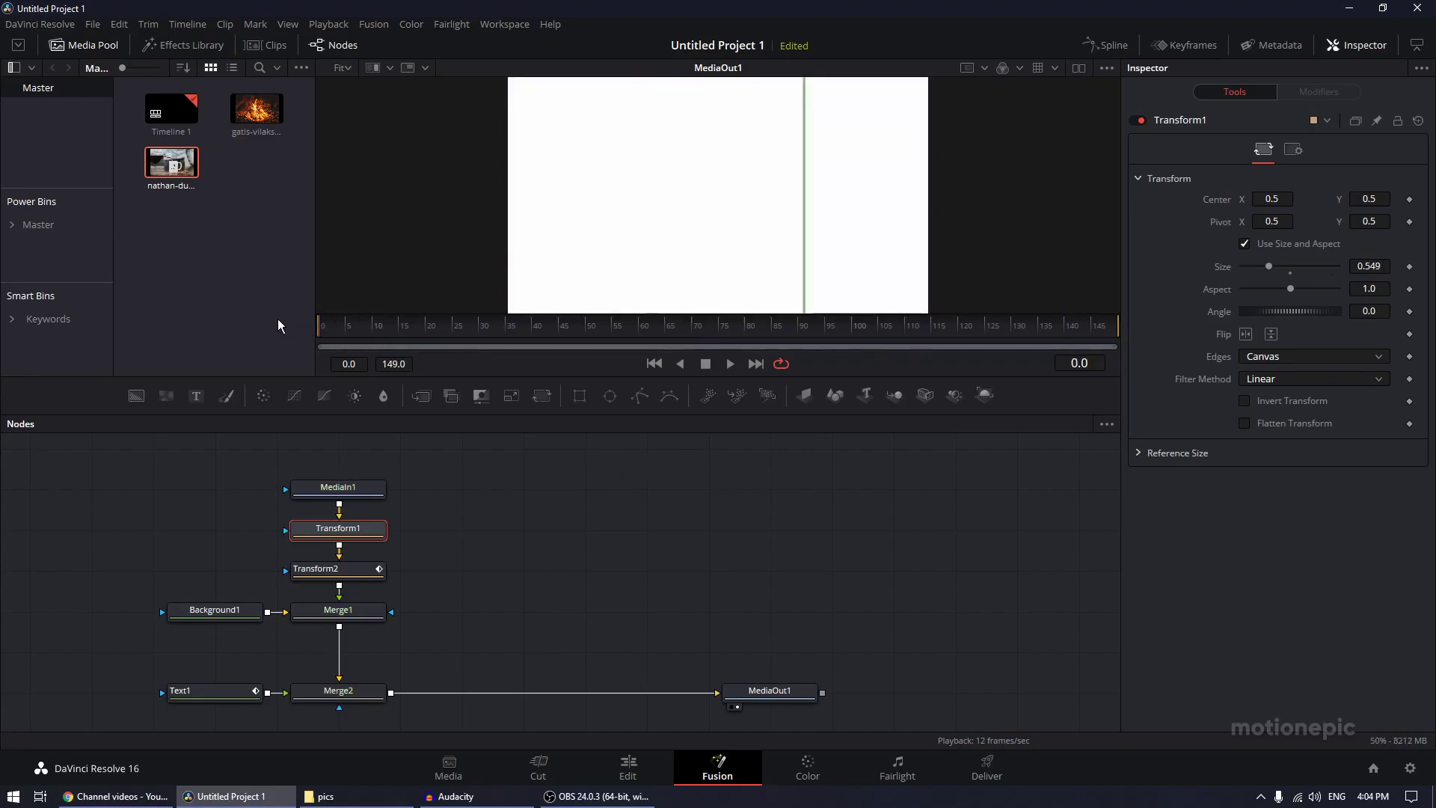
Set Background1's color to black with Alpha 0 so the background is fully transparent.
scroll(872, 141, down, 1)
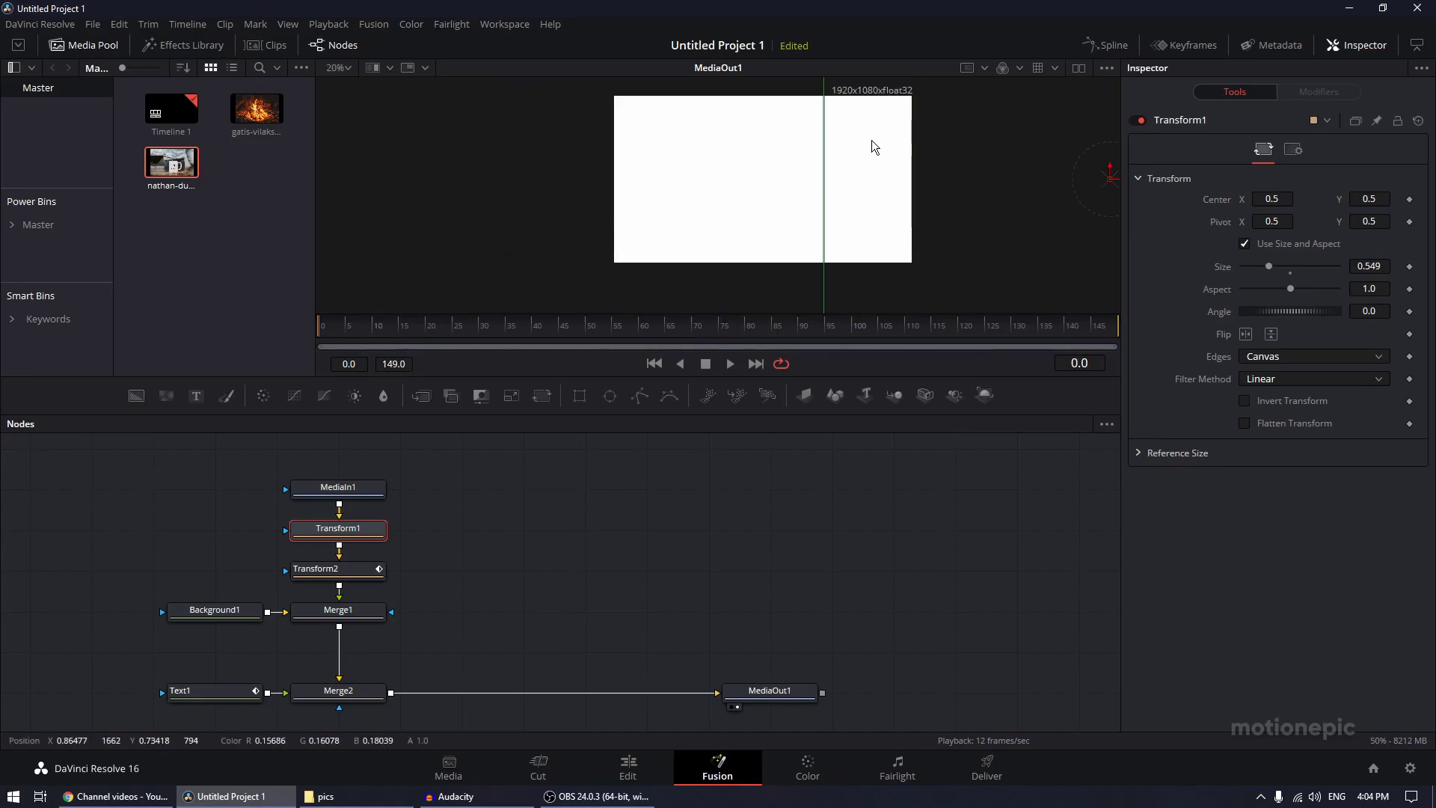
click(86, 48)
click(210, 329)
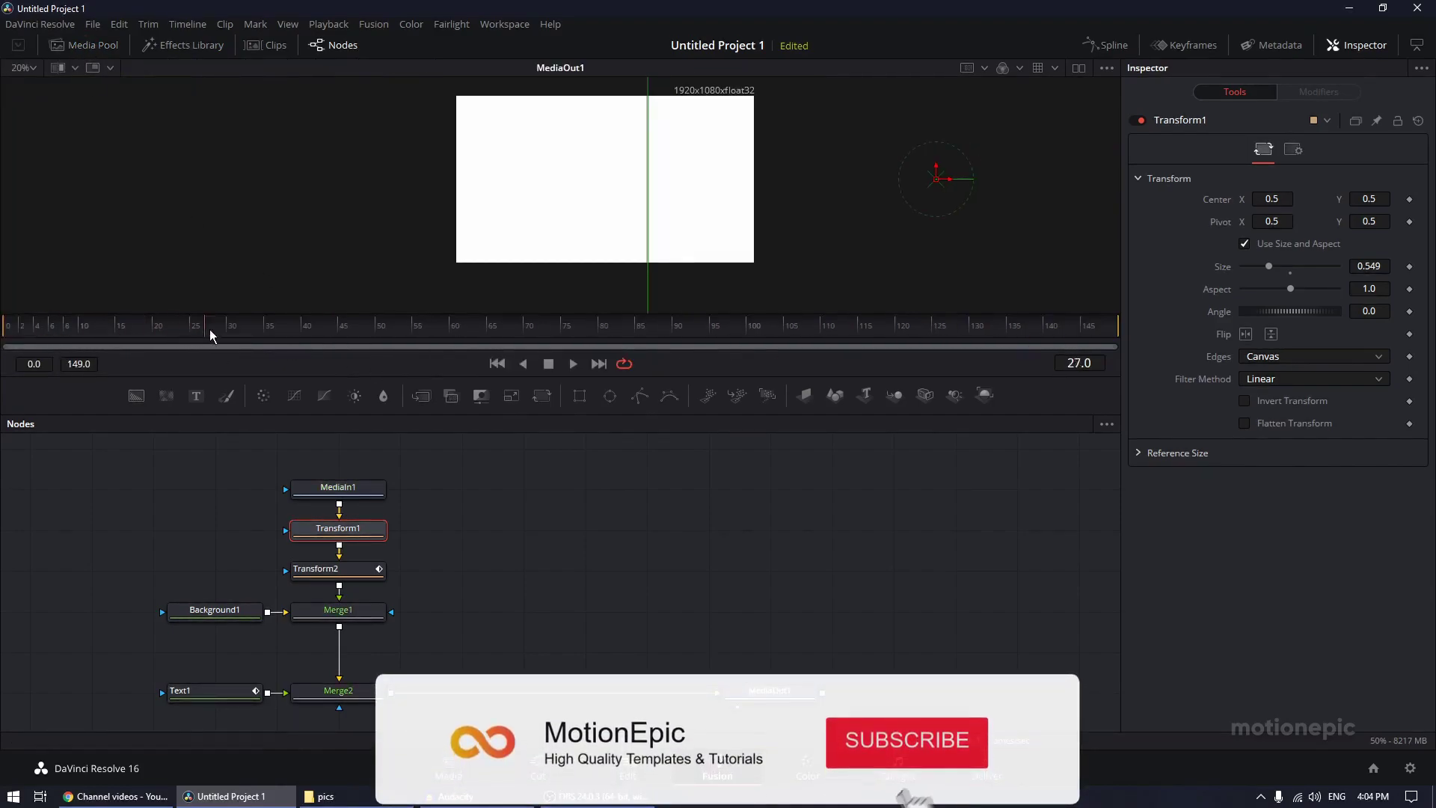
drag(209, 329, 816, 329)
click(207, 613)
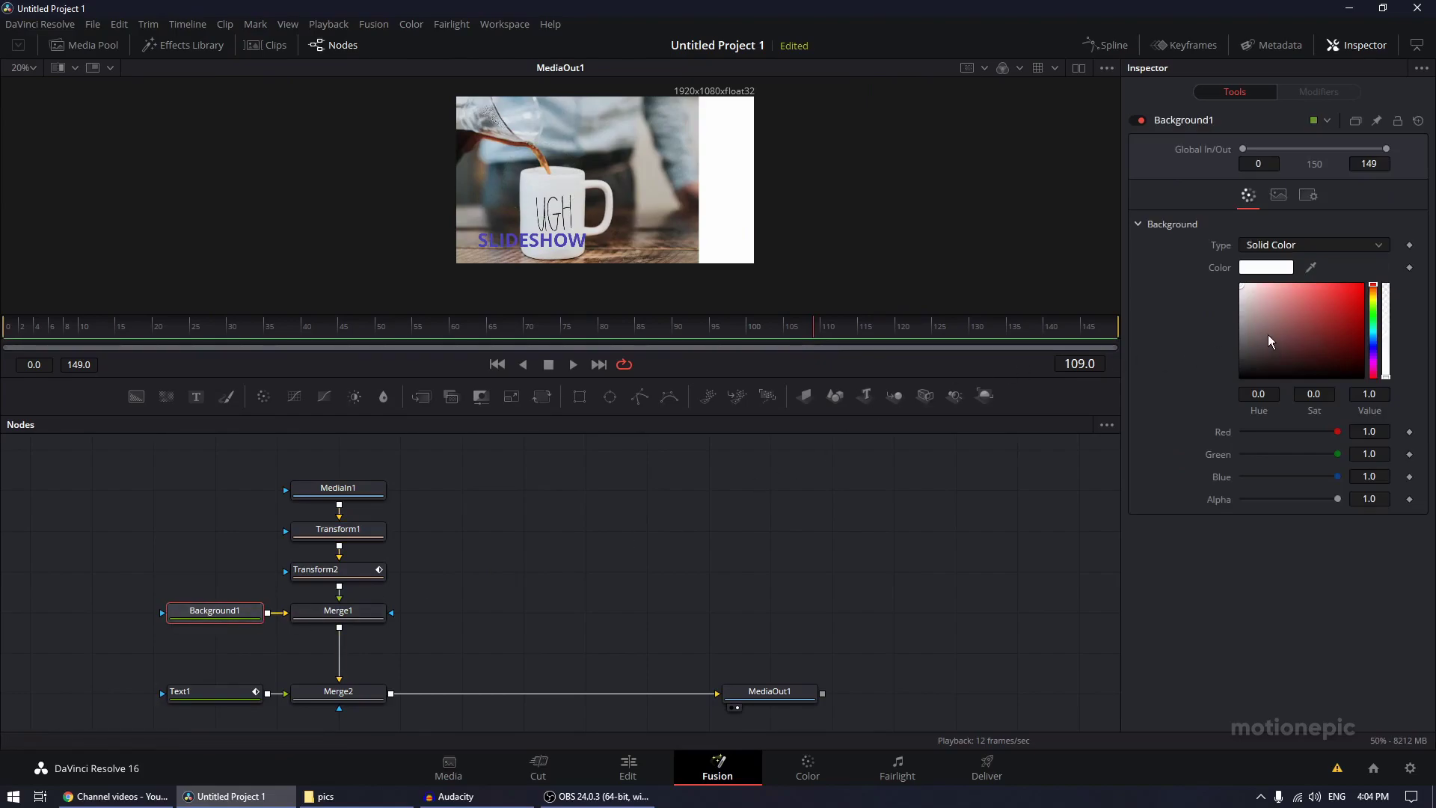
drag(1263, 356, 1214, 394)
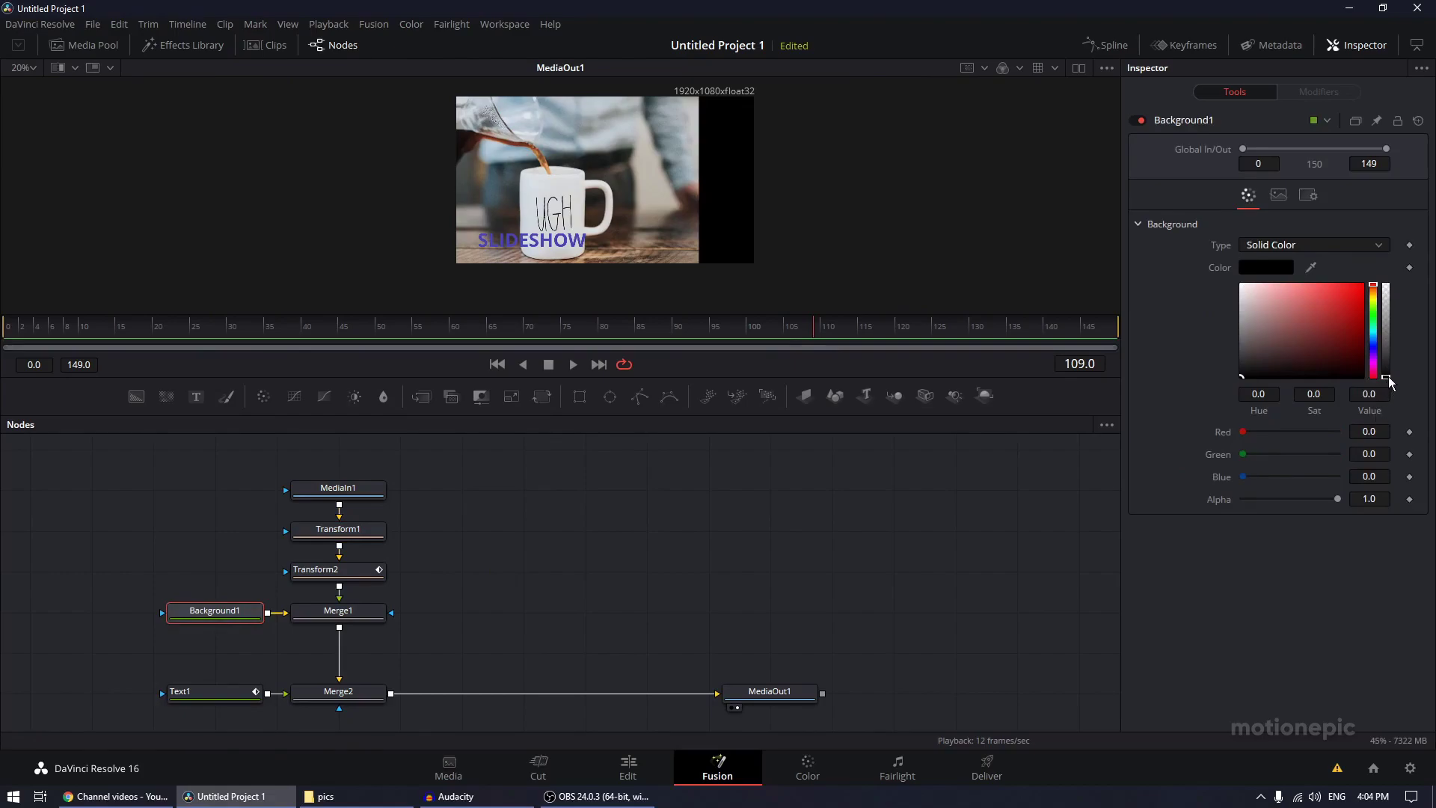
drag(1388, 381, 1385, 285)
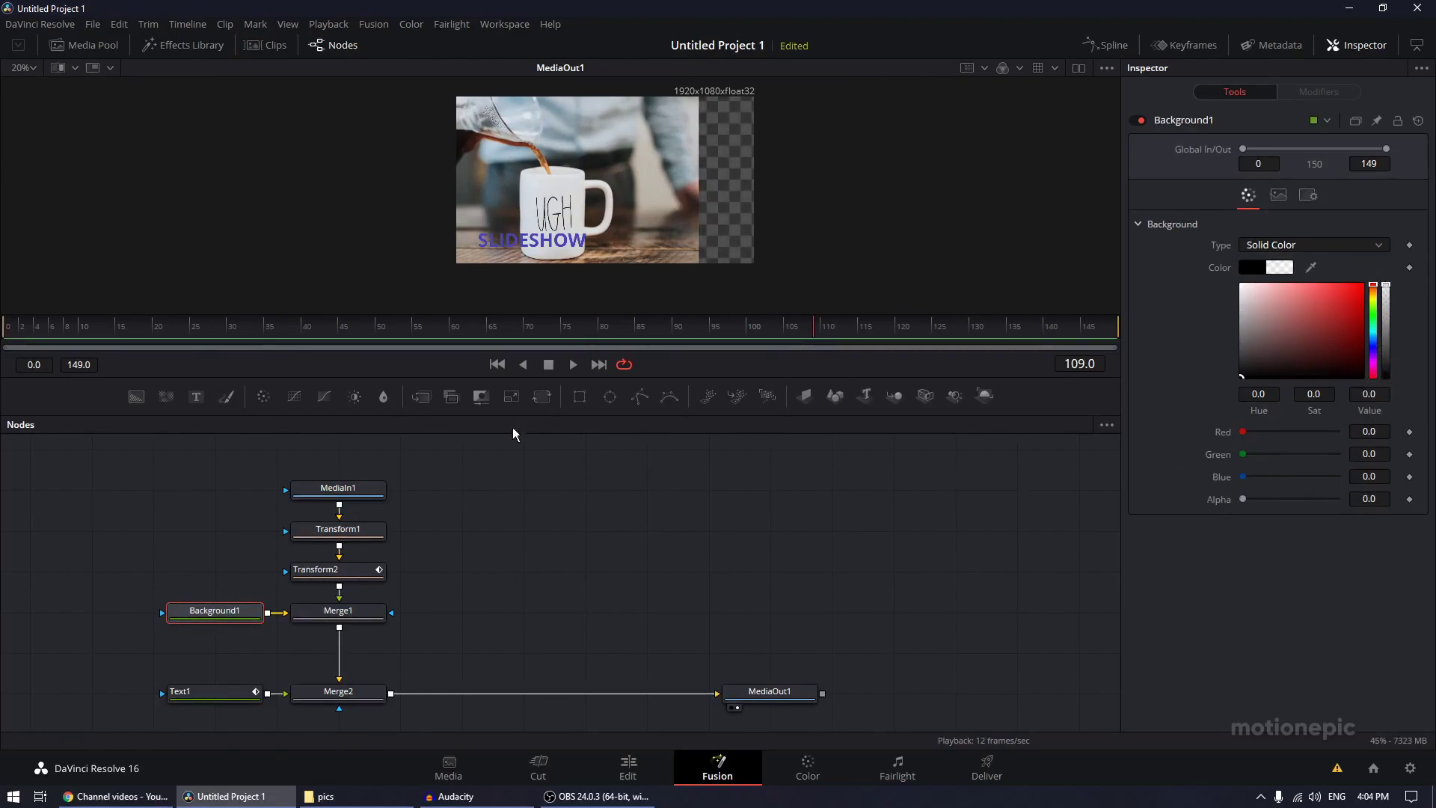
Change Text1's title from SLIDESHOW to SIMPLE.
click(253, 644)
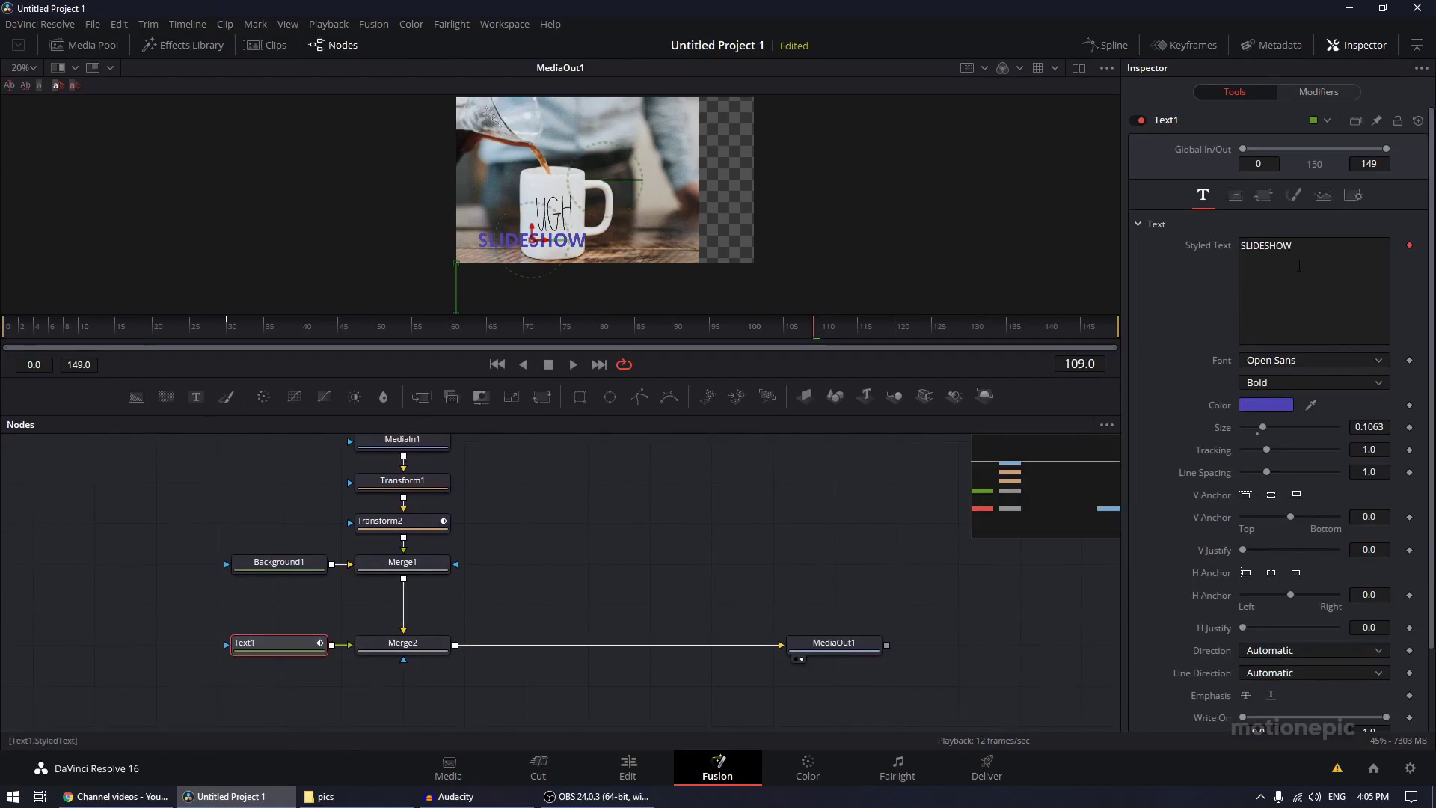
click(1242, 247)
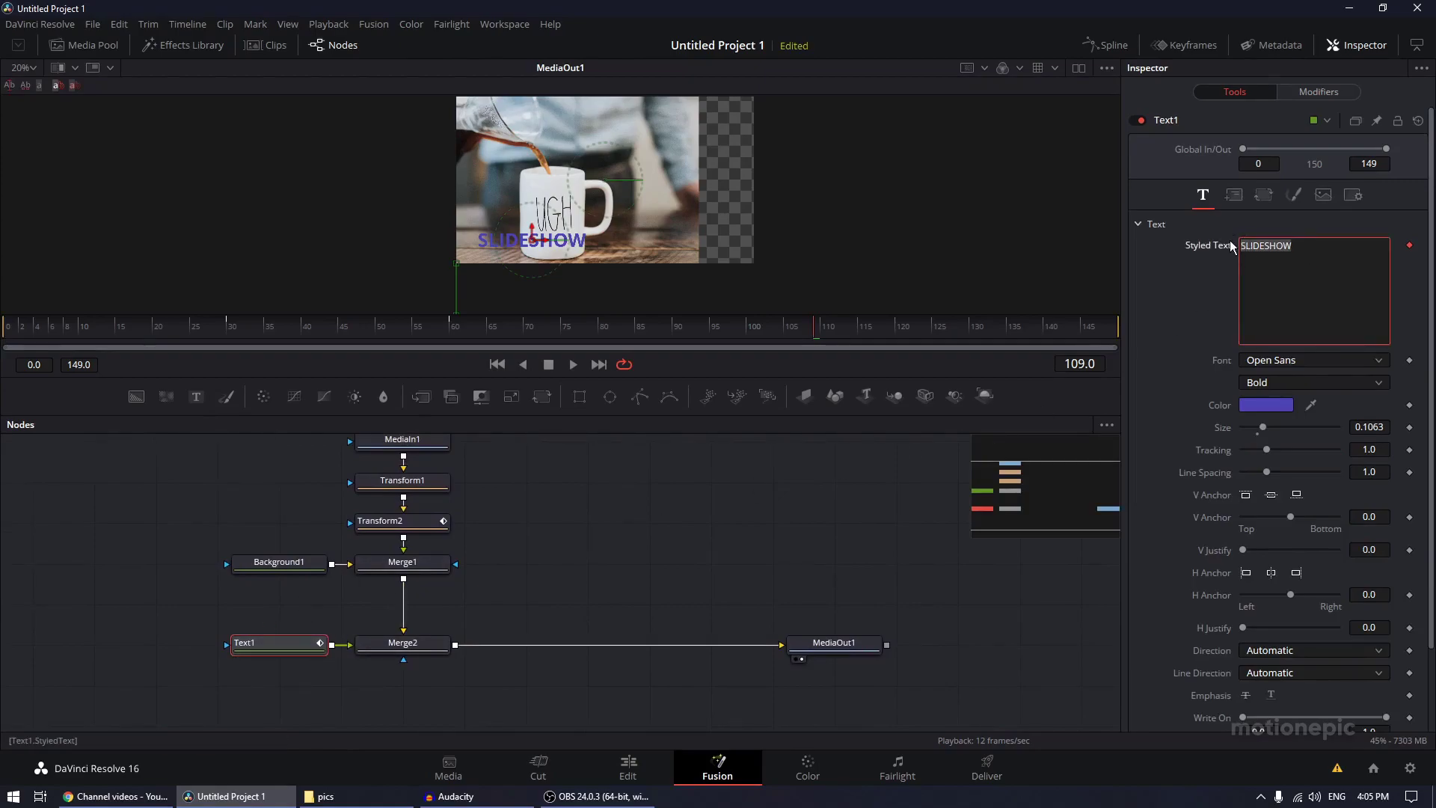
text(SIMPLE)
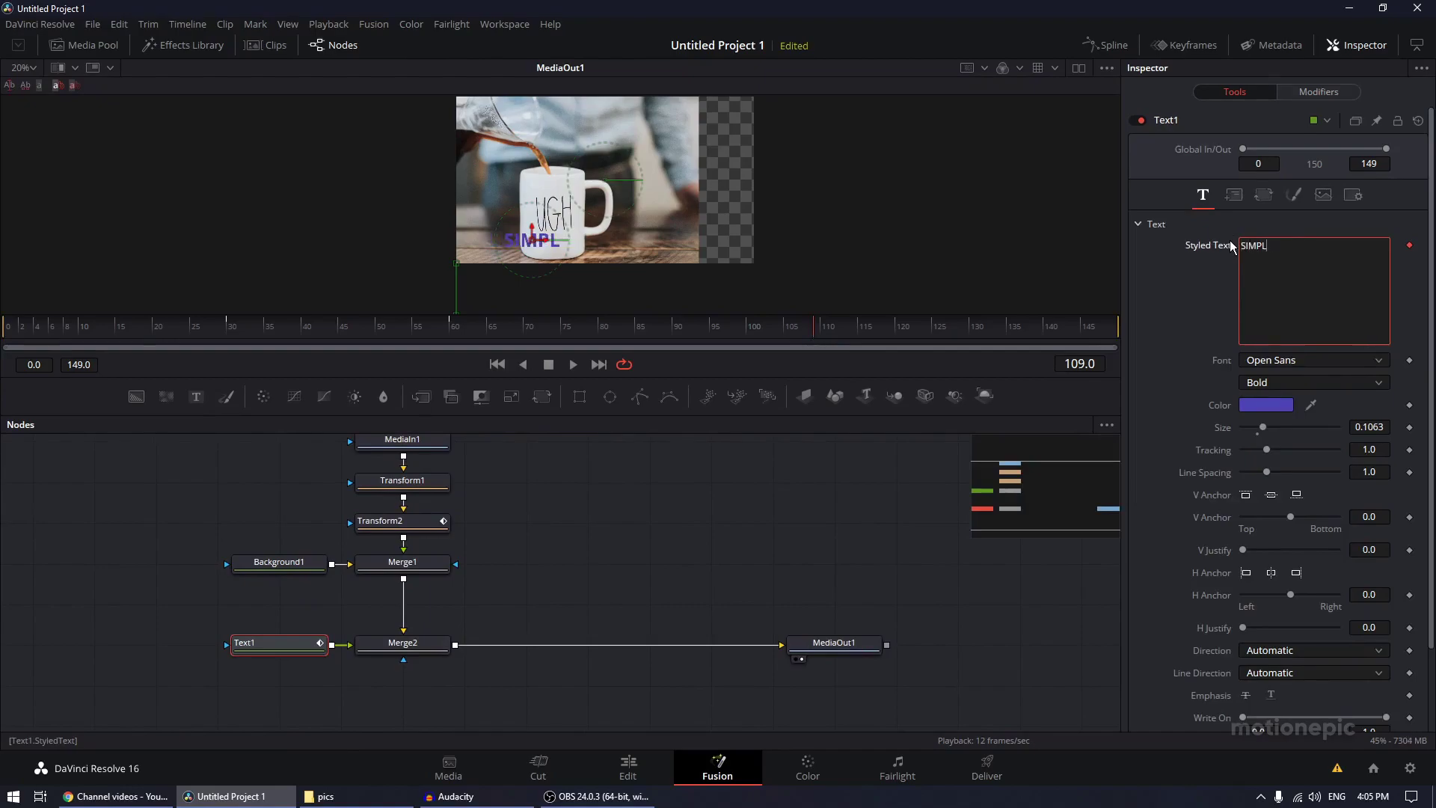
Color SIMPLE crimson red, drag it right across the mug photo, and return to the Edit page.
click(1266, 404)
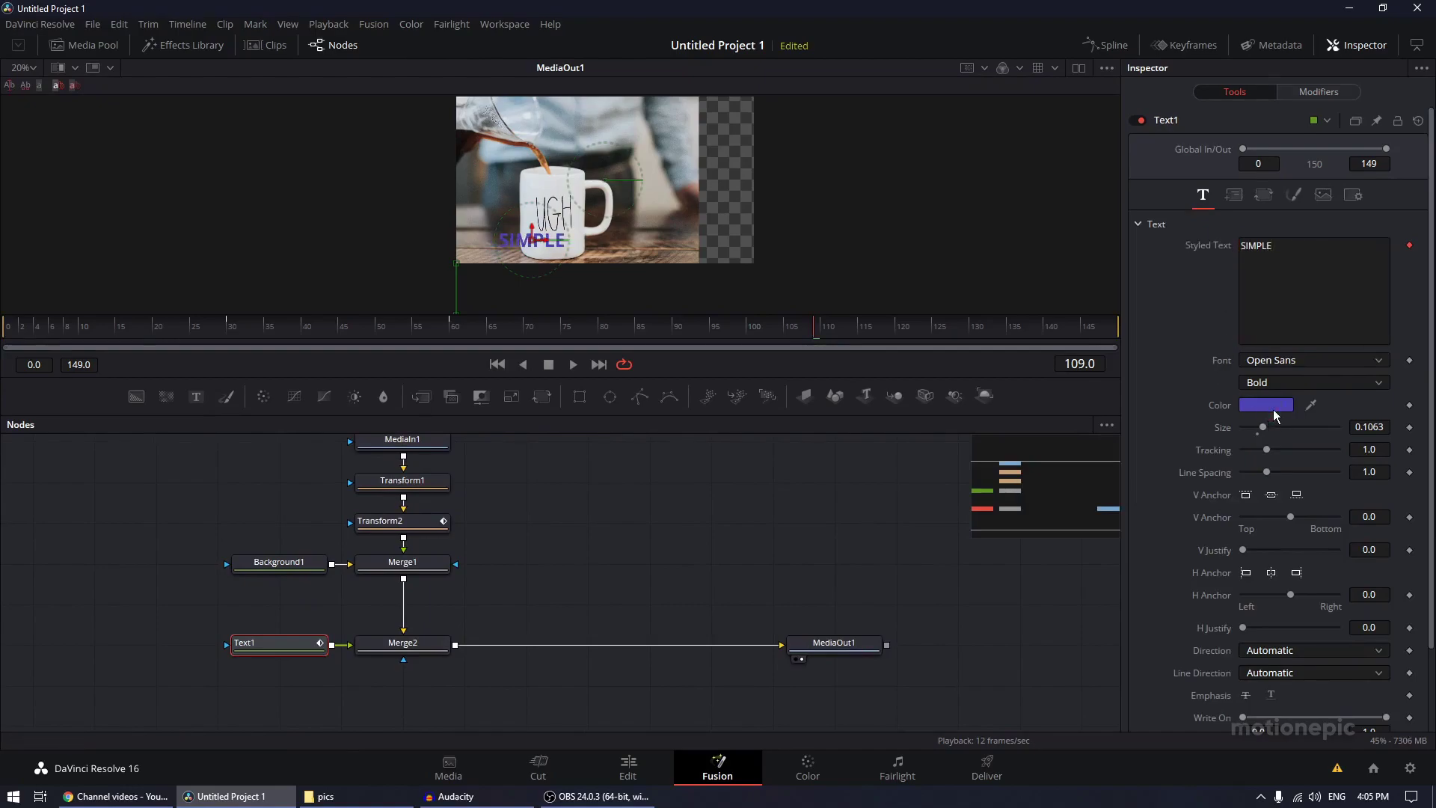
click(772, 273)
drag(773, 273, 708, 248)
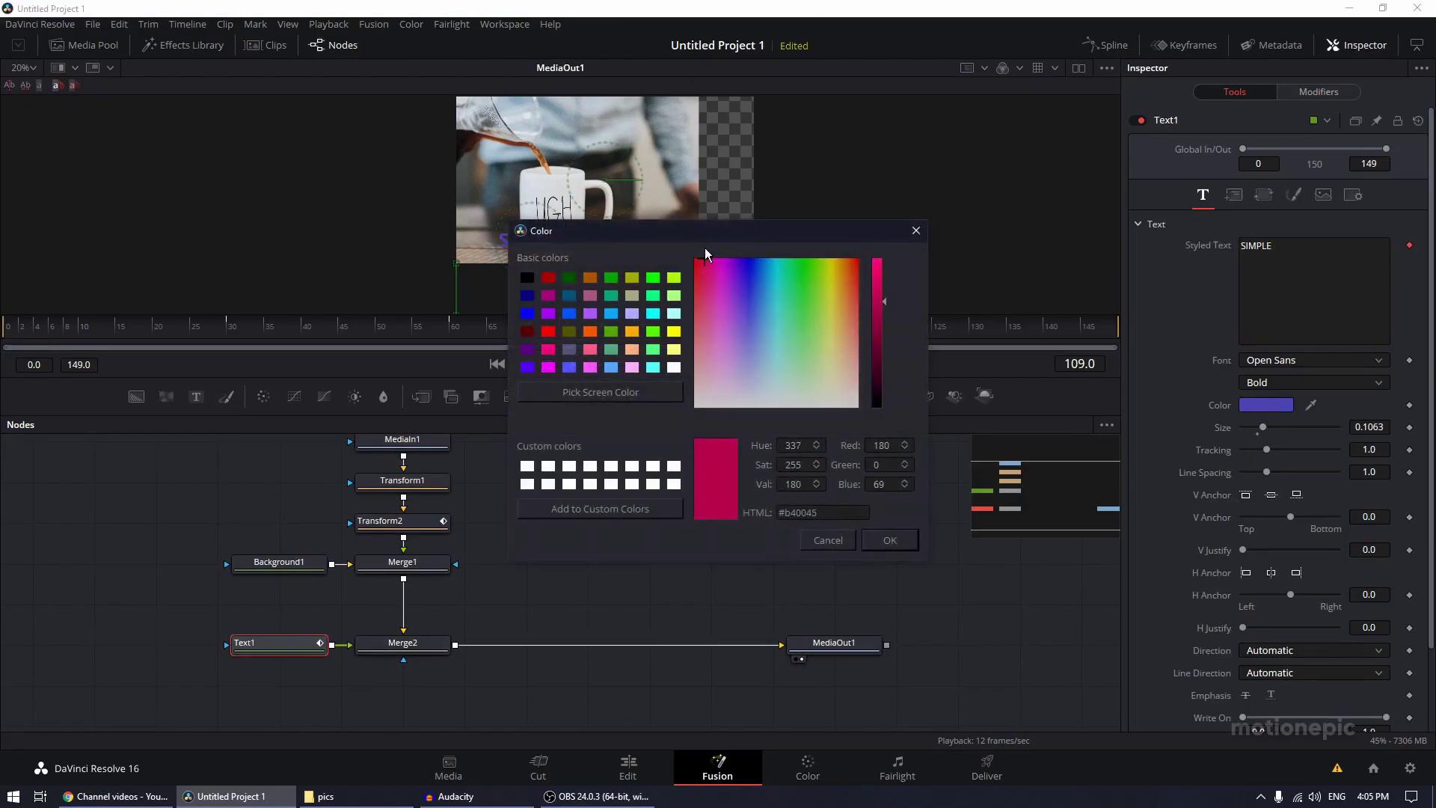
click(890, 540)
drag(548, 247, 665, 240)
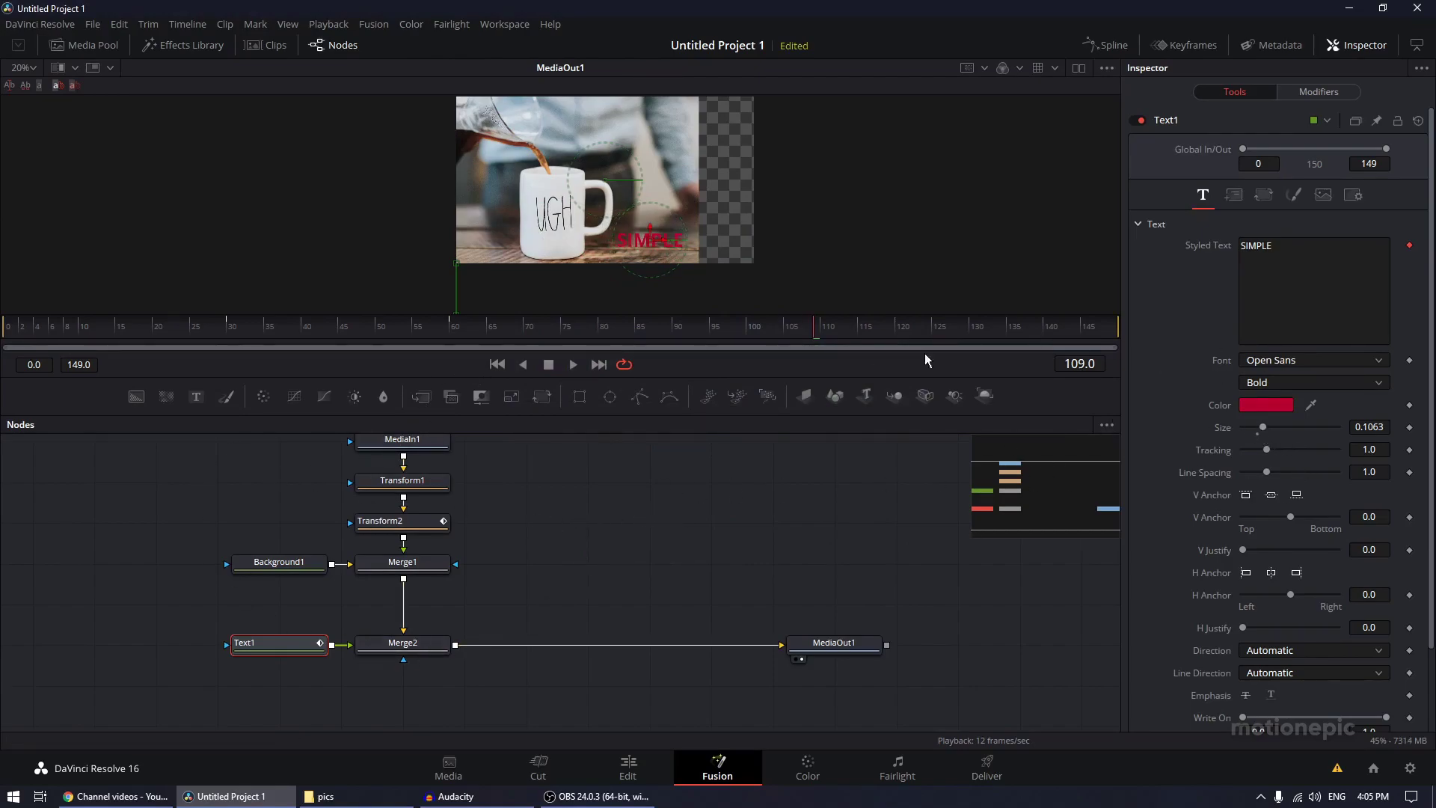
click(628, 768)
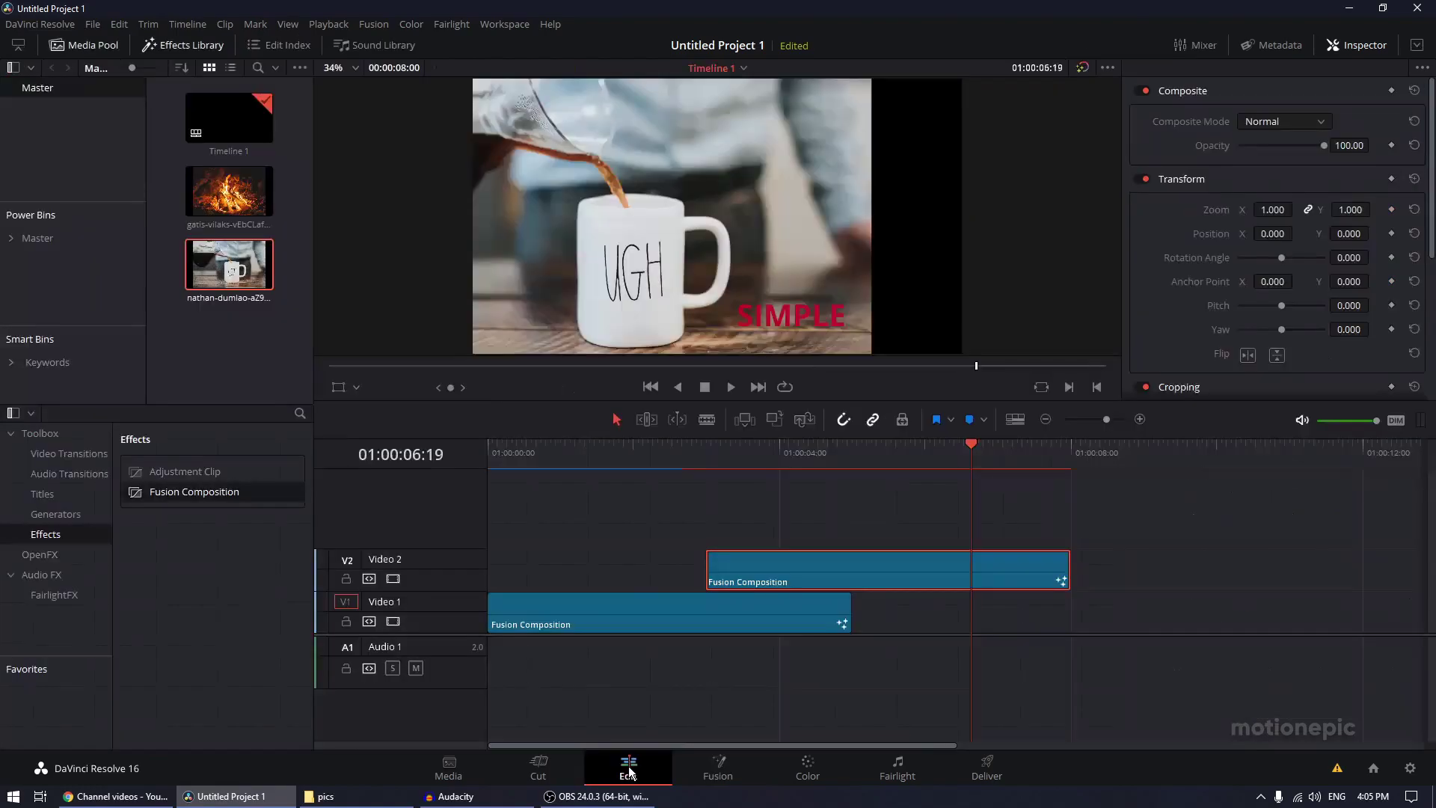
Play back the clip overlap around 01:00:03:00, then open the Video 1 fire clip in Fusion.
click(680, 460)
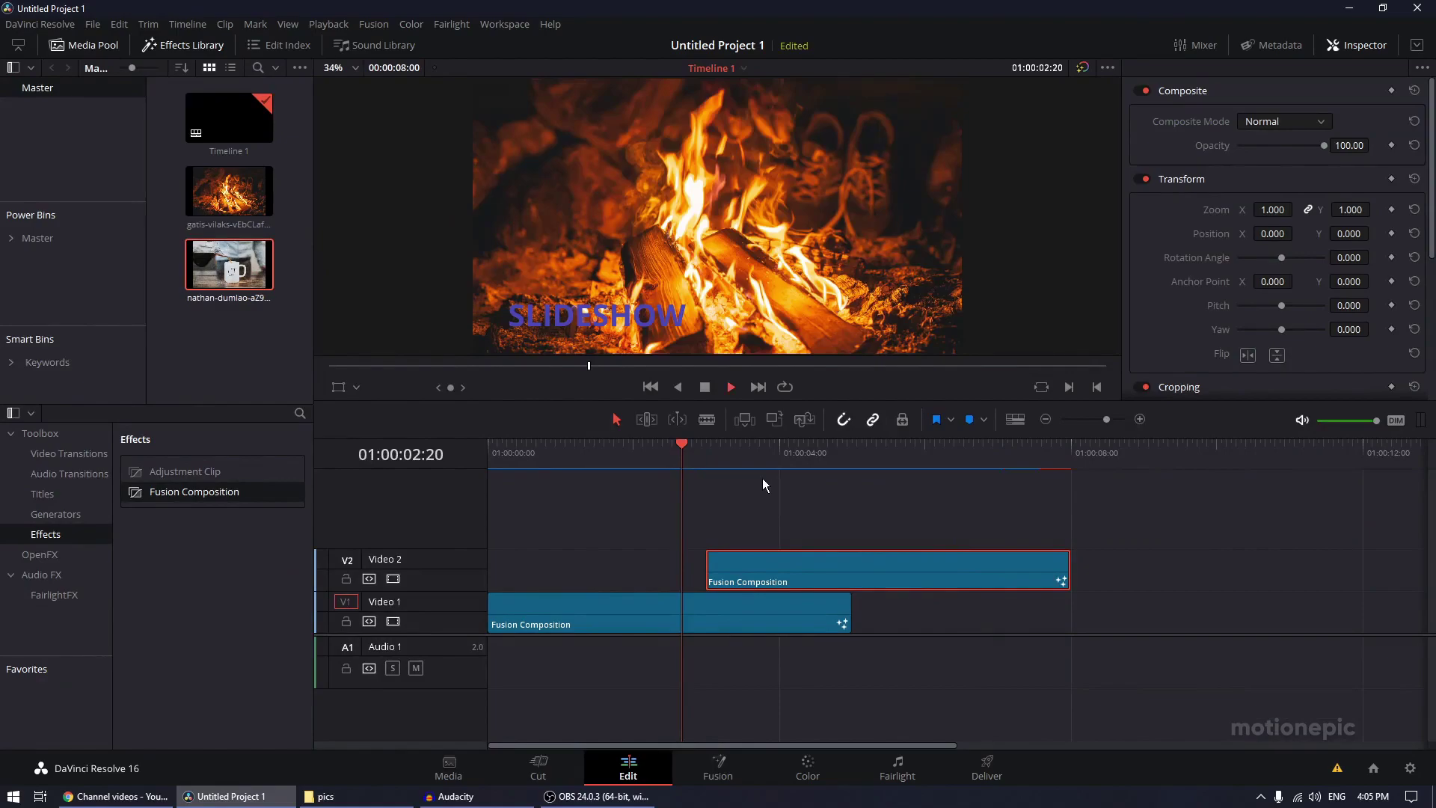
key(space)
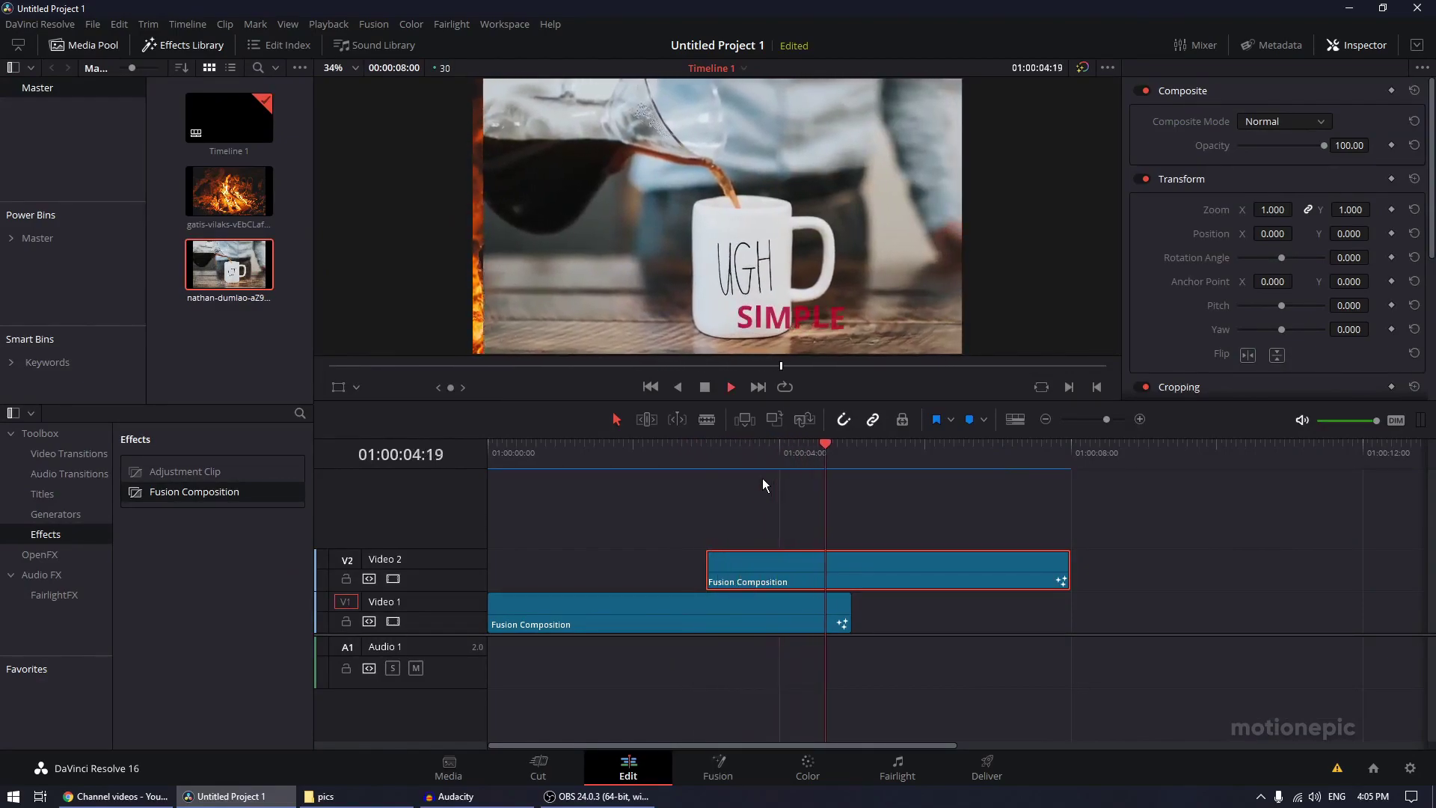
click(689, 459)
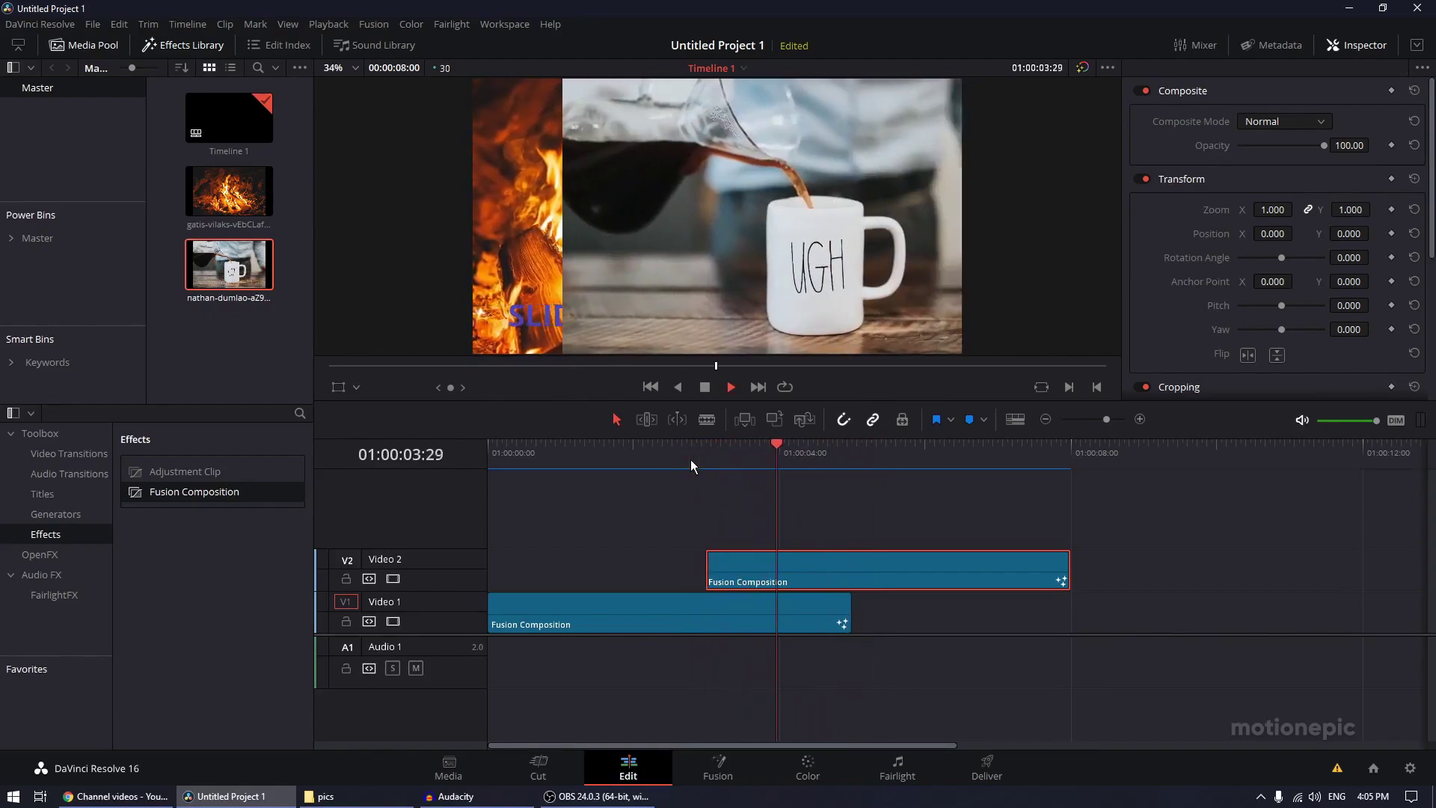
click(722, 448)
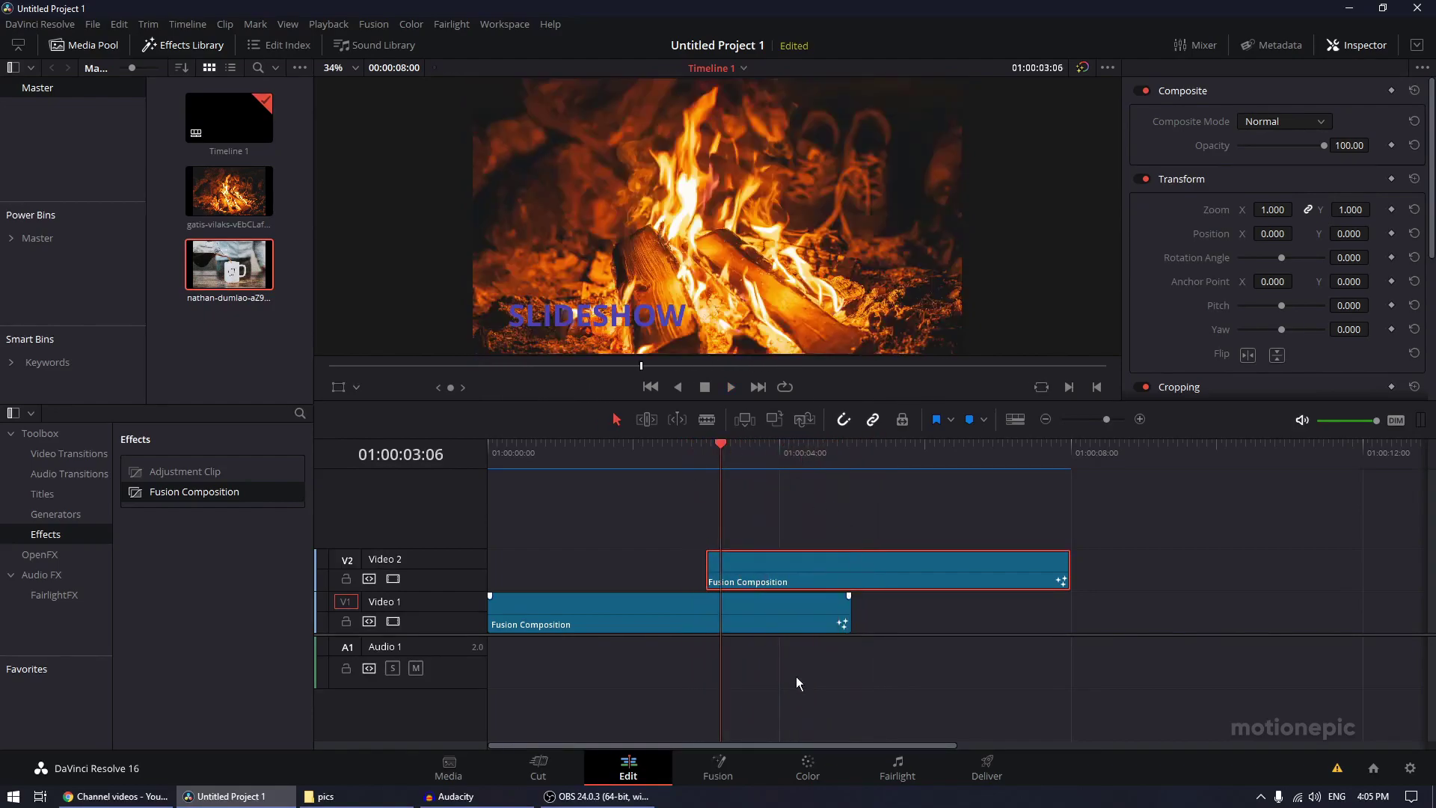
click(651, 450)
click(689, 609)
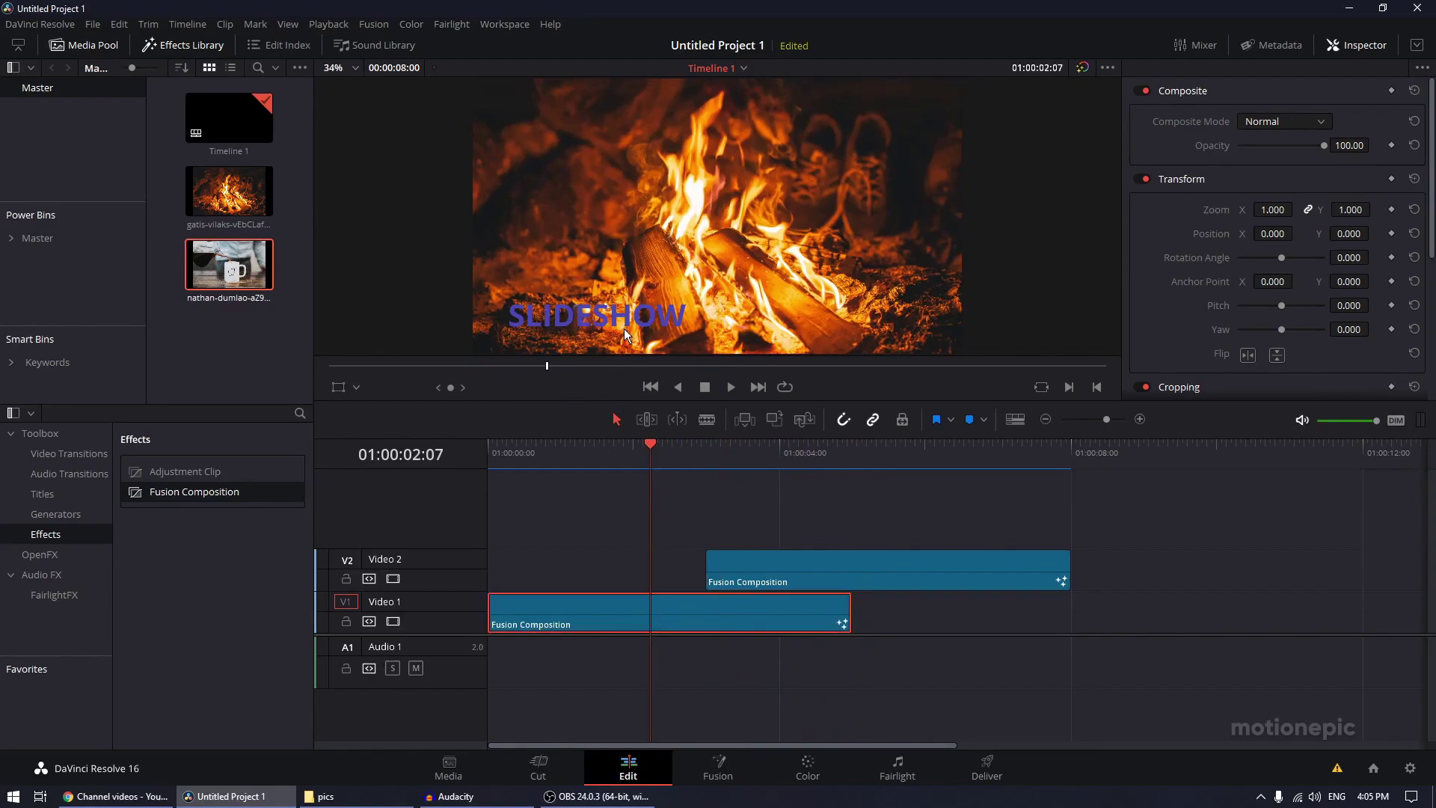
click(720, 763)
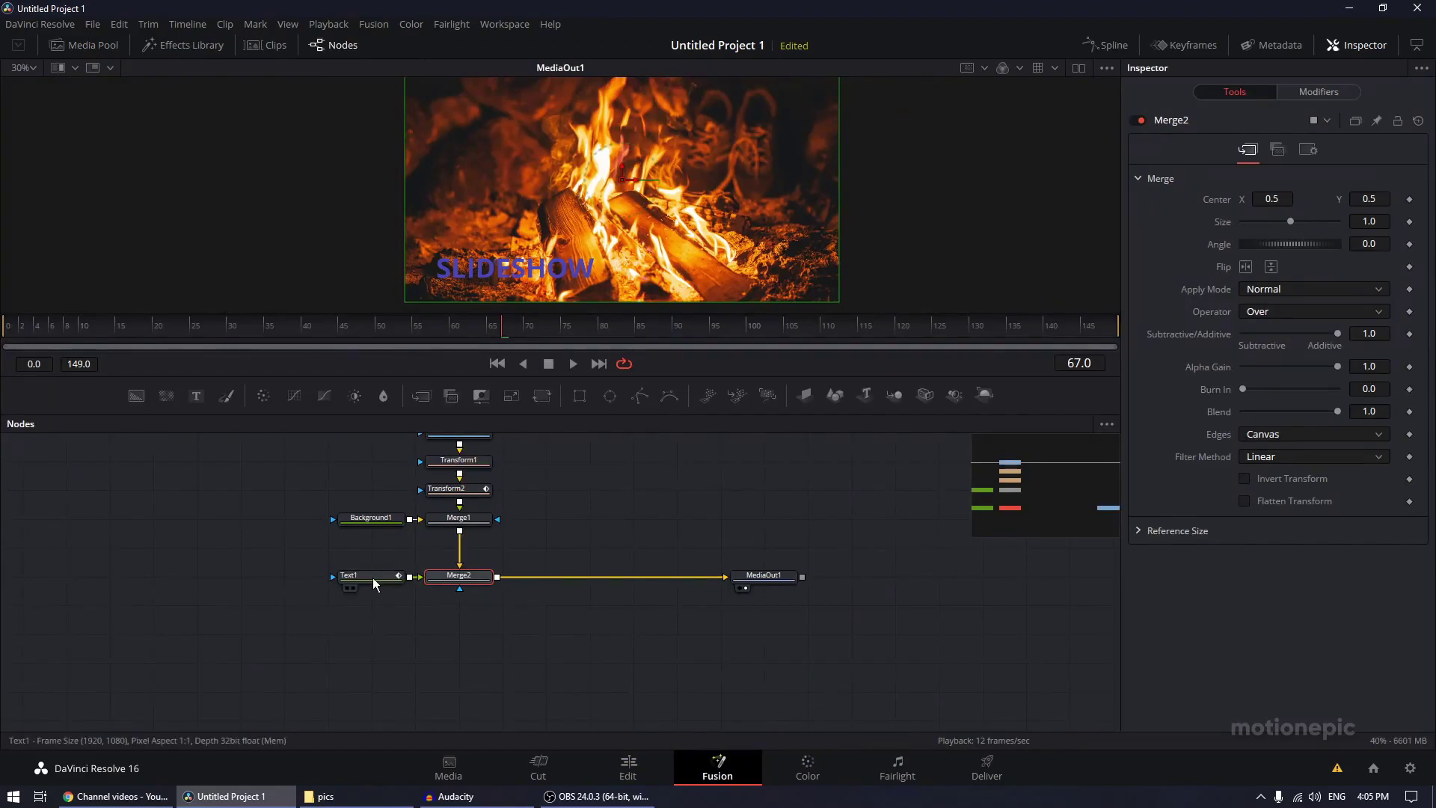
Insert a Transform node (Xf) after the Text1 node.
drag(373, 577, 278, 579)
click(304, 576)
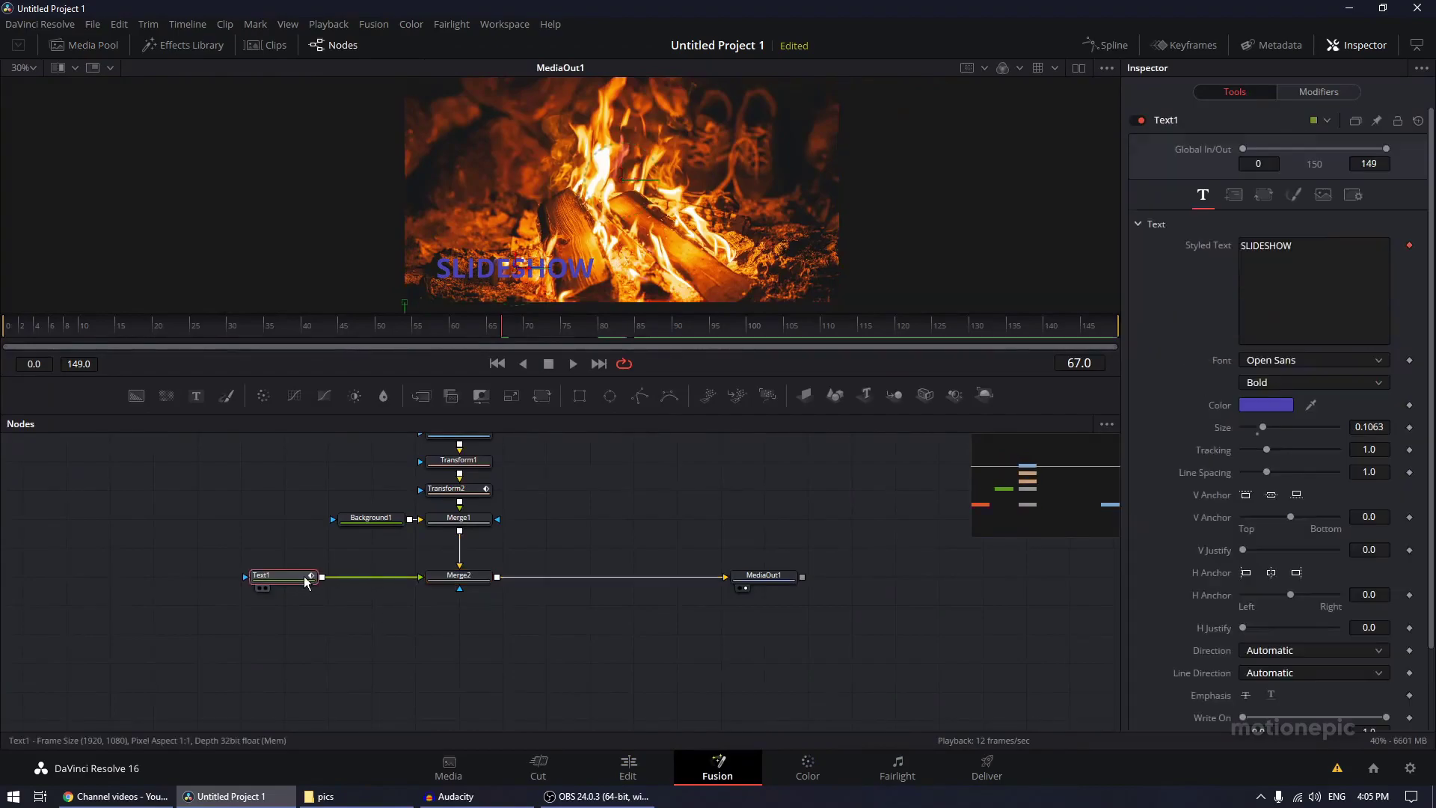
key(shift+space)
text(xf)
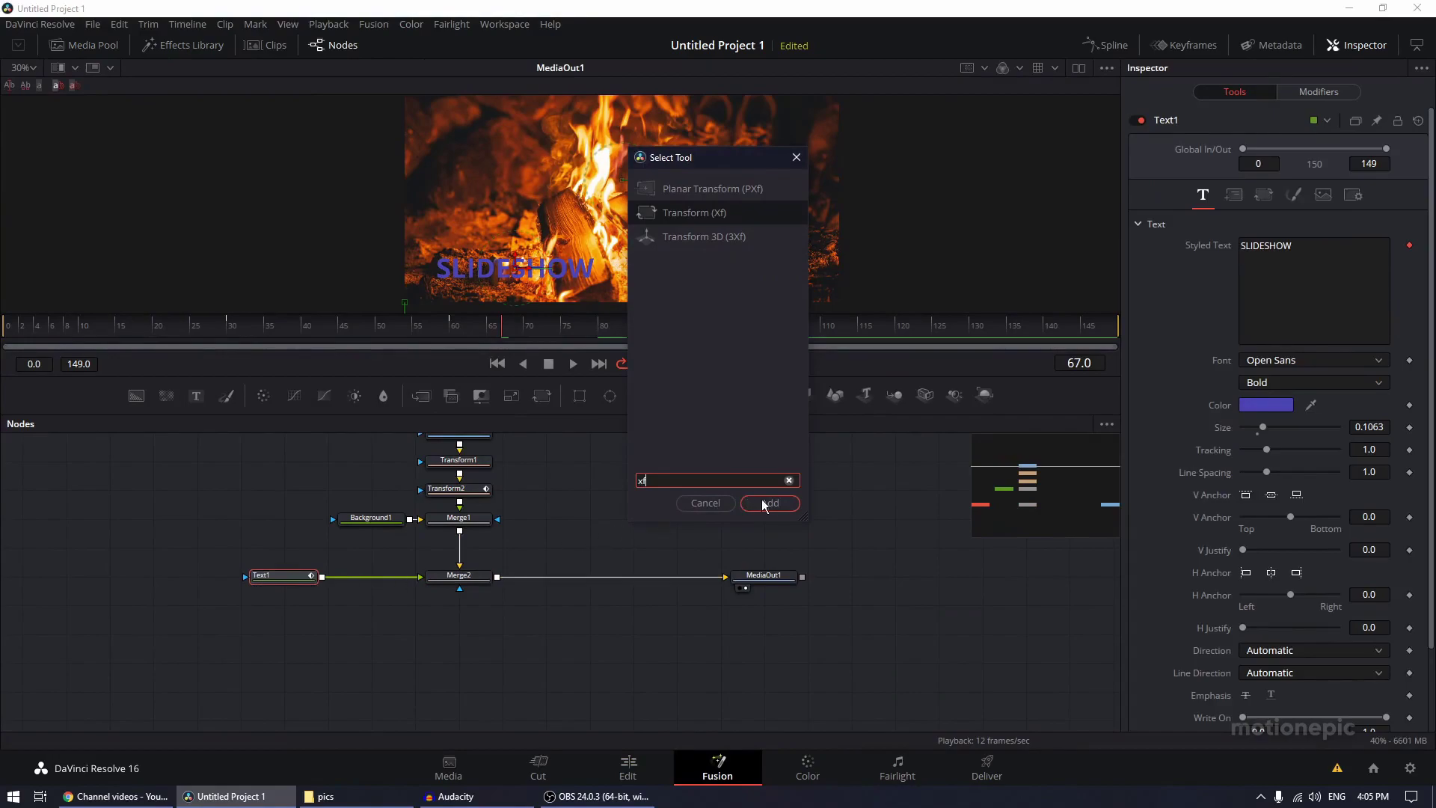
click(769, 503)
Keyframe the Center at frame 90, then slide the text left to X 0.302 at frame 149.
drag(718, 329, 673, 325)
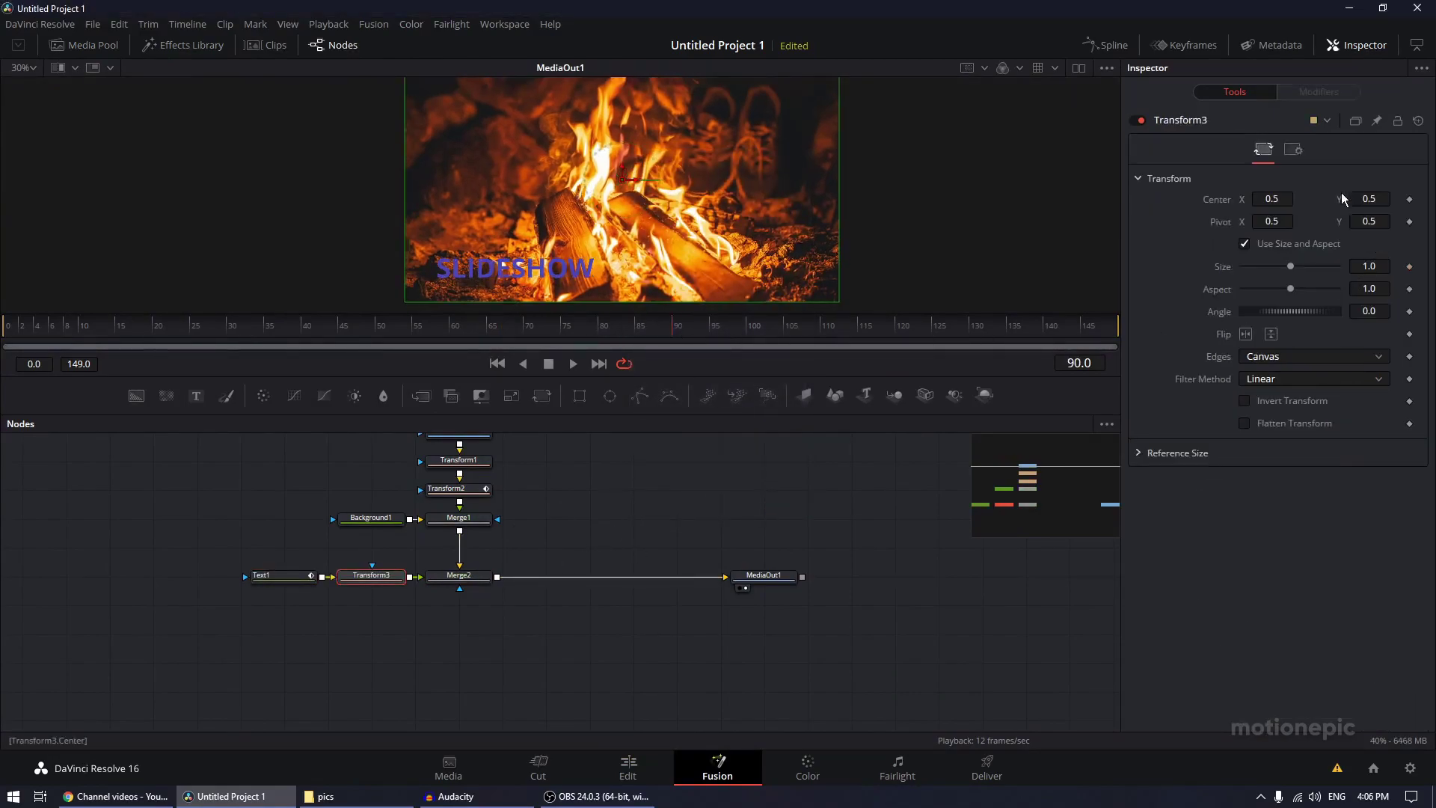
click(1410, 199)
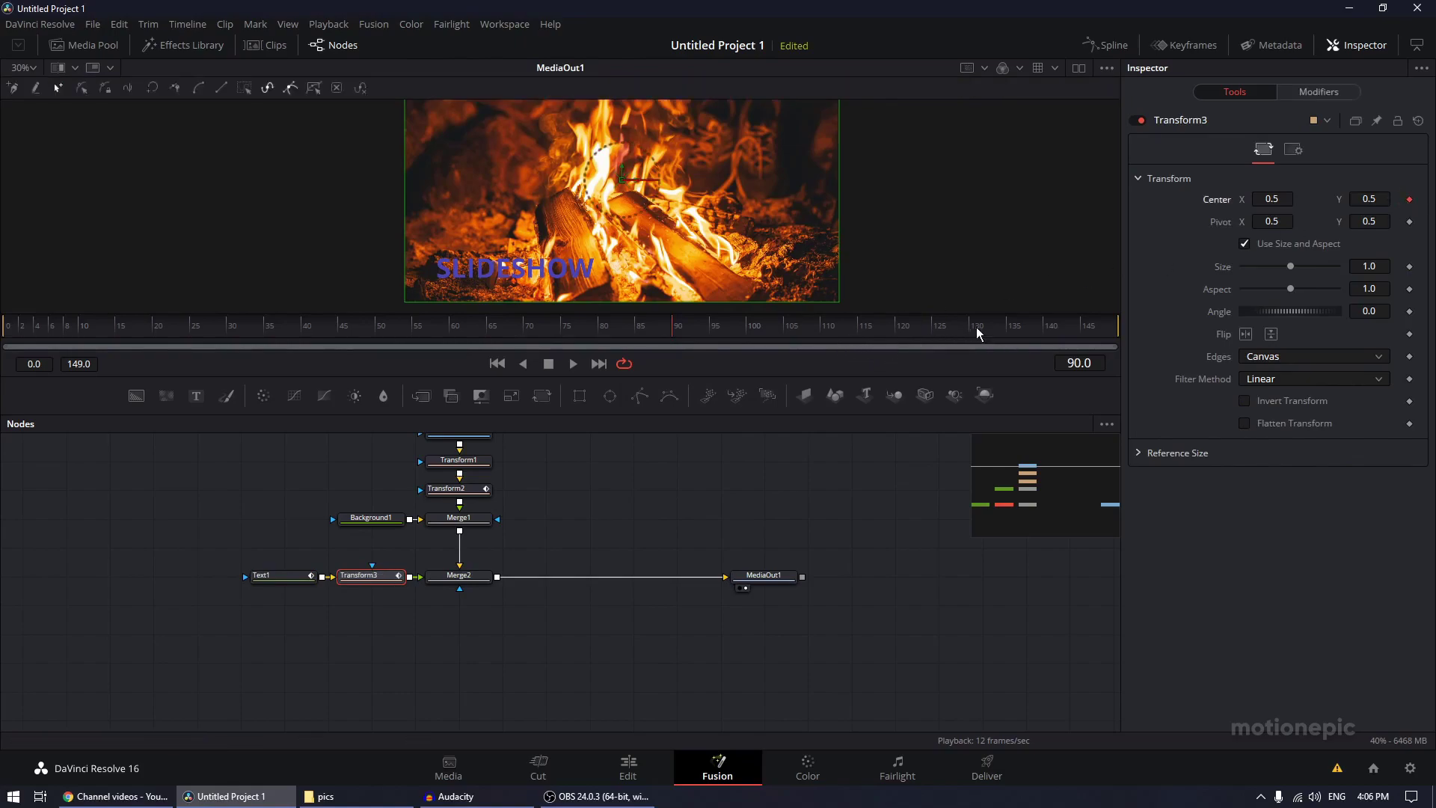
drag(976, 326, 1152, 335)
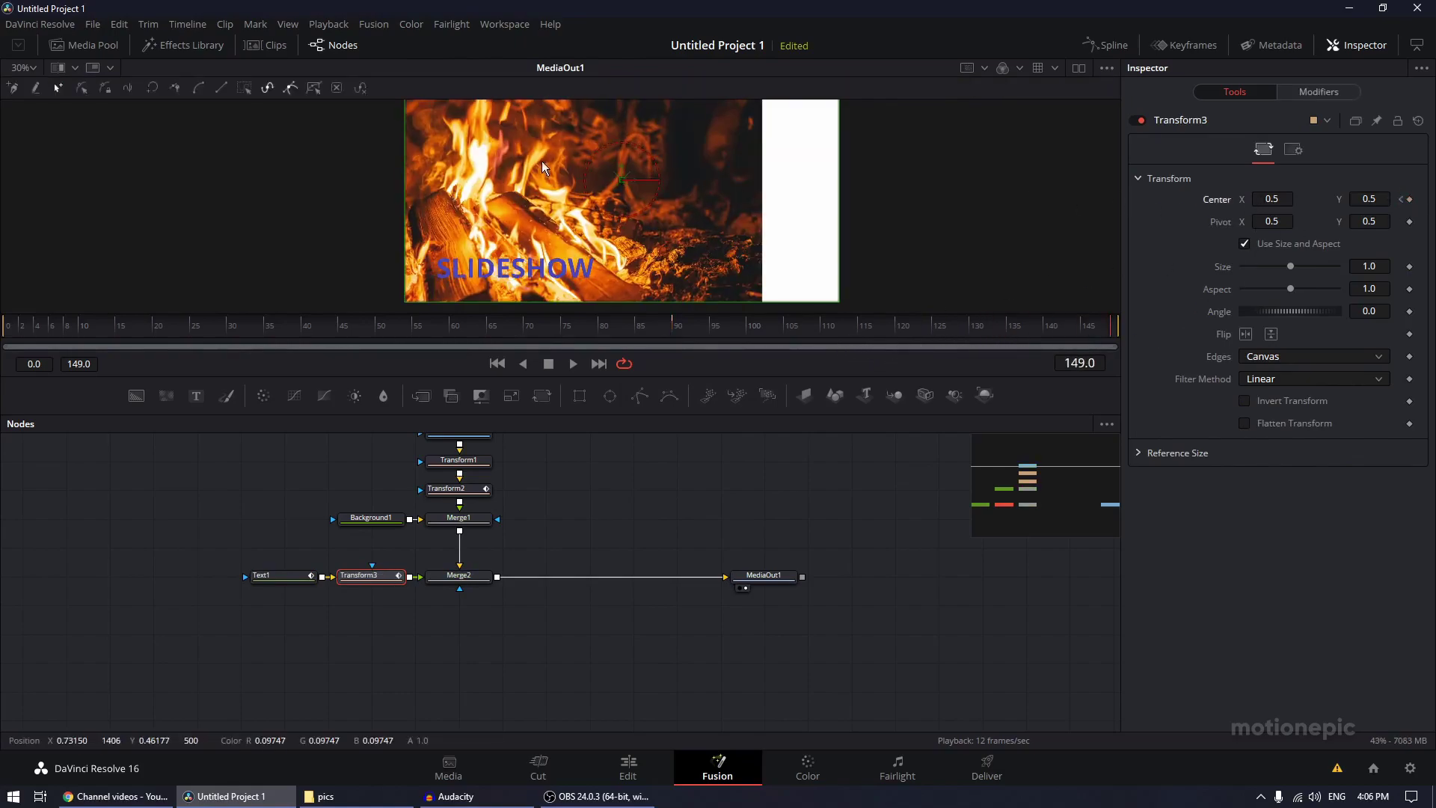
drag(638, 184, 551, 164)
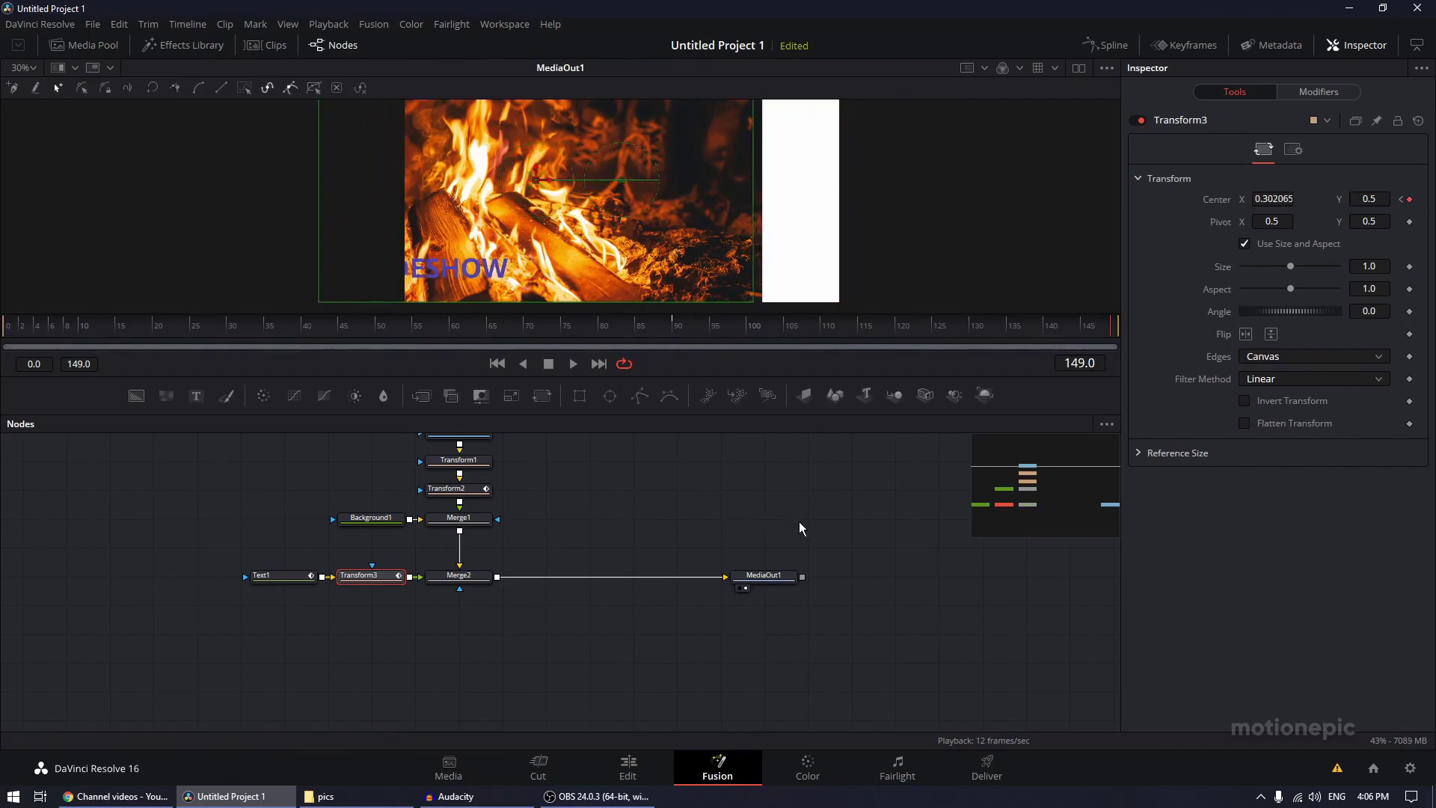
Ease Transform3's displacement curve into an S-curve in Spline, then return to the Edit page.
click(1106, 45)
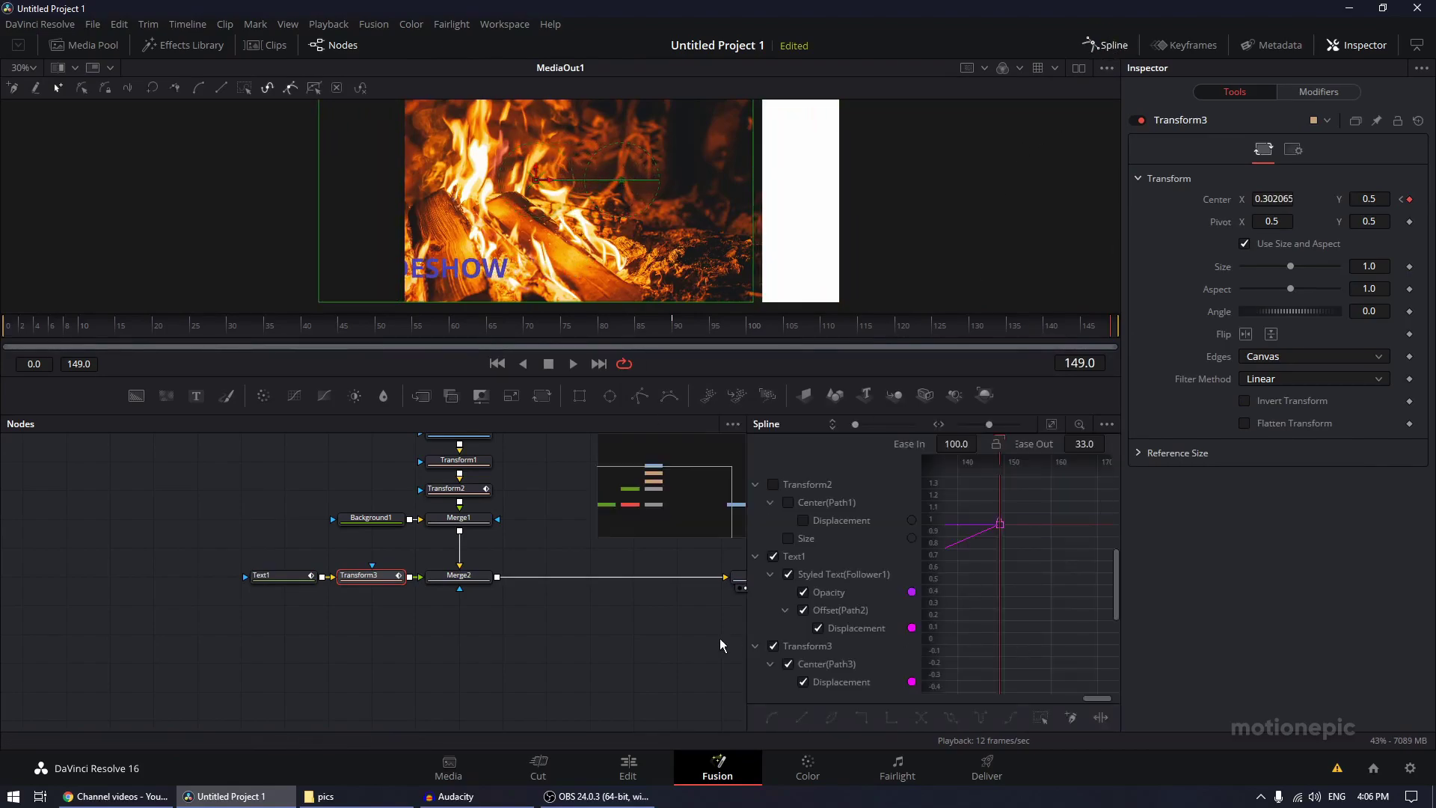
click(828, 688)
click(774, 557)
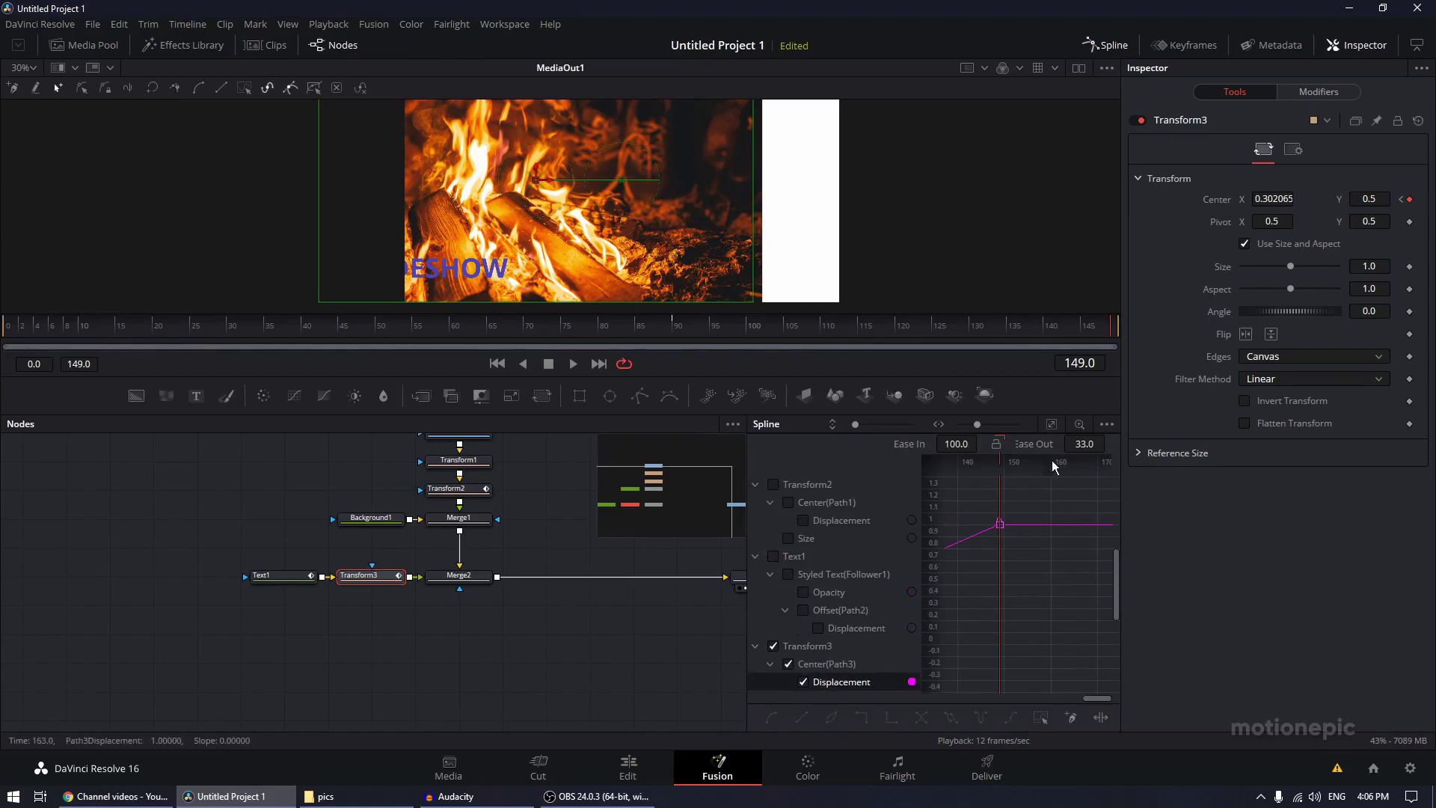
click(1051, 424)
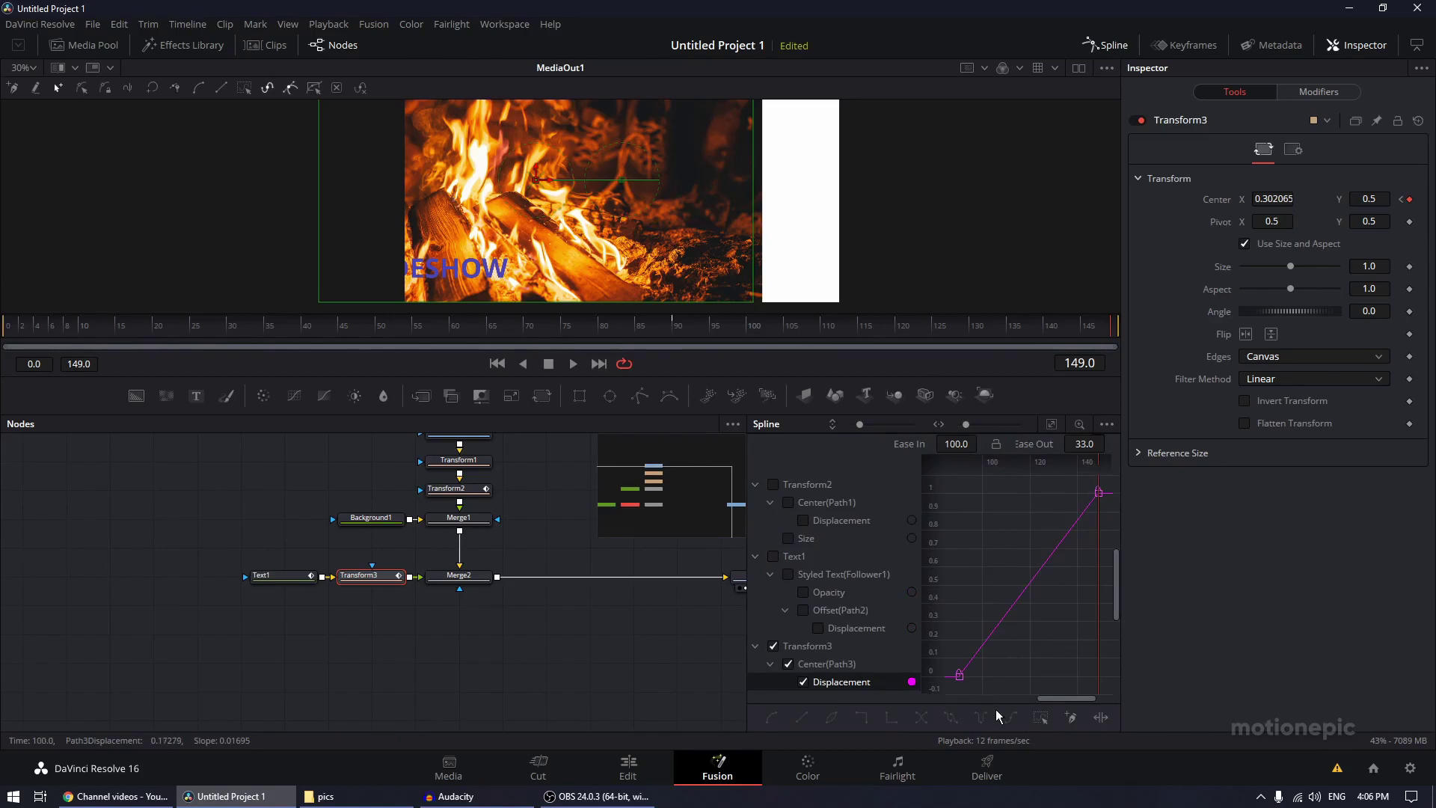
click(1042, 716)
drag(961, 444, 971, 441)
click(1106, 45)
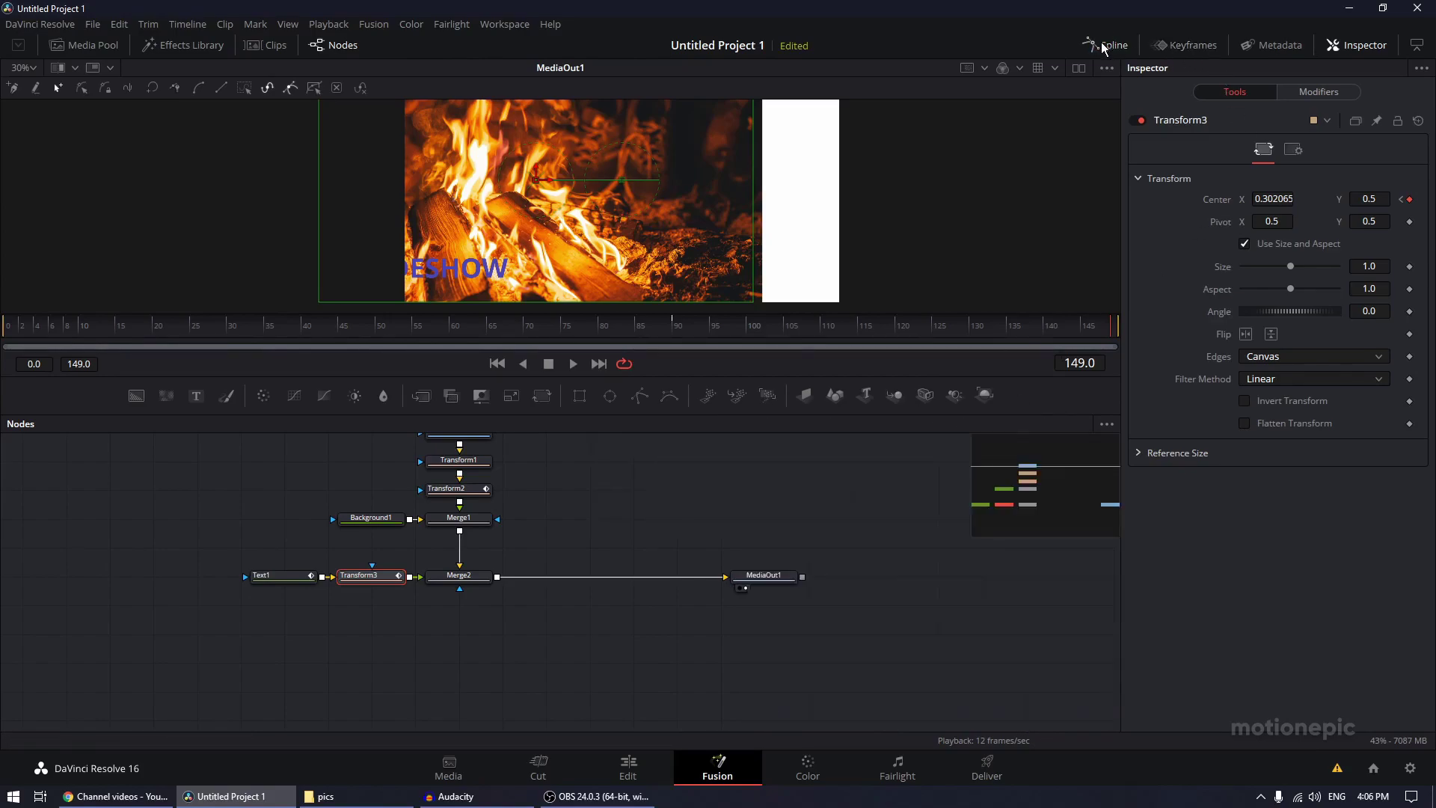
click(629, 778)
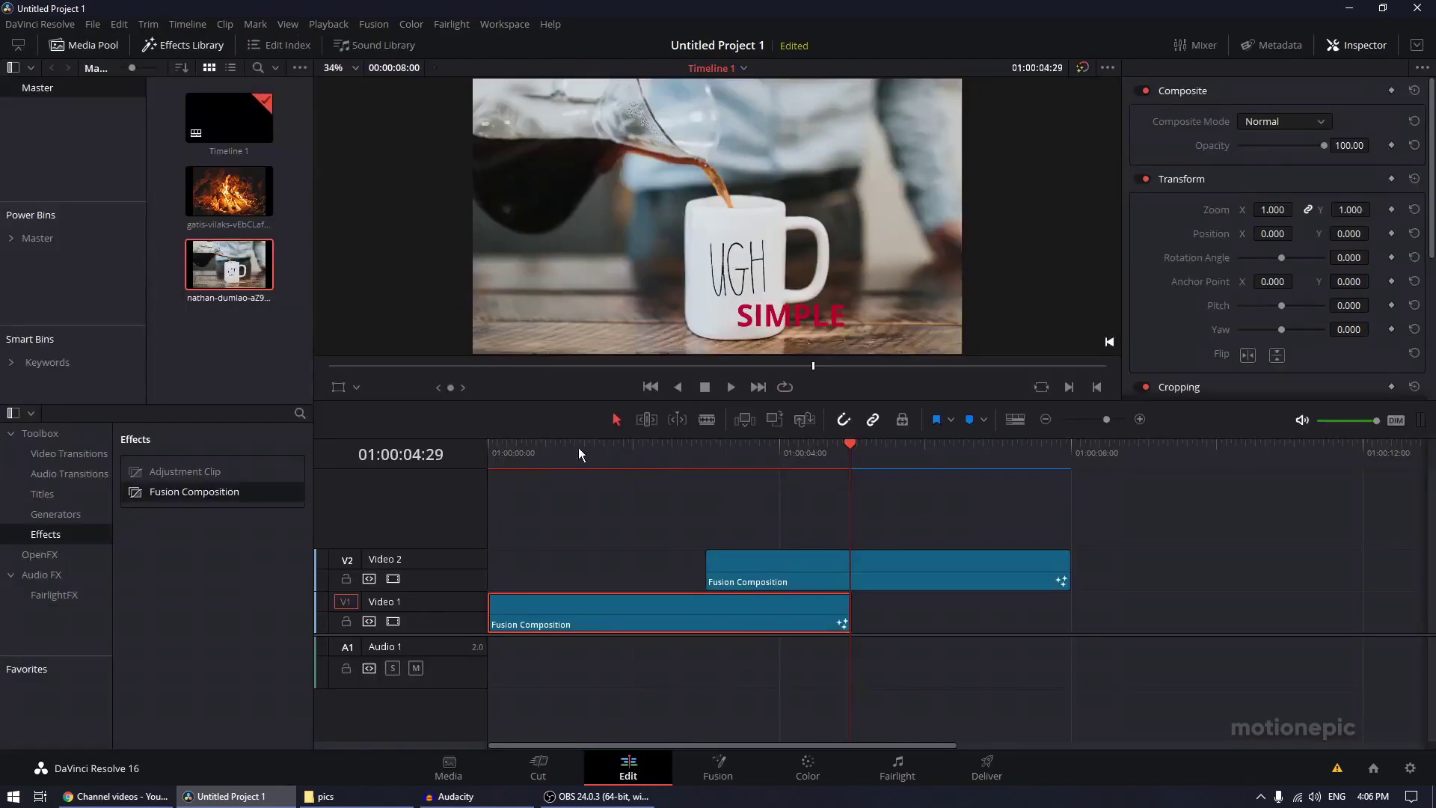
key(Home)
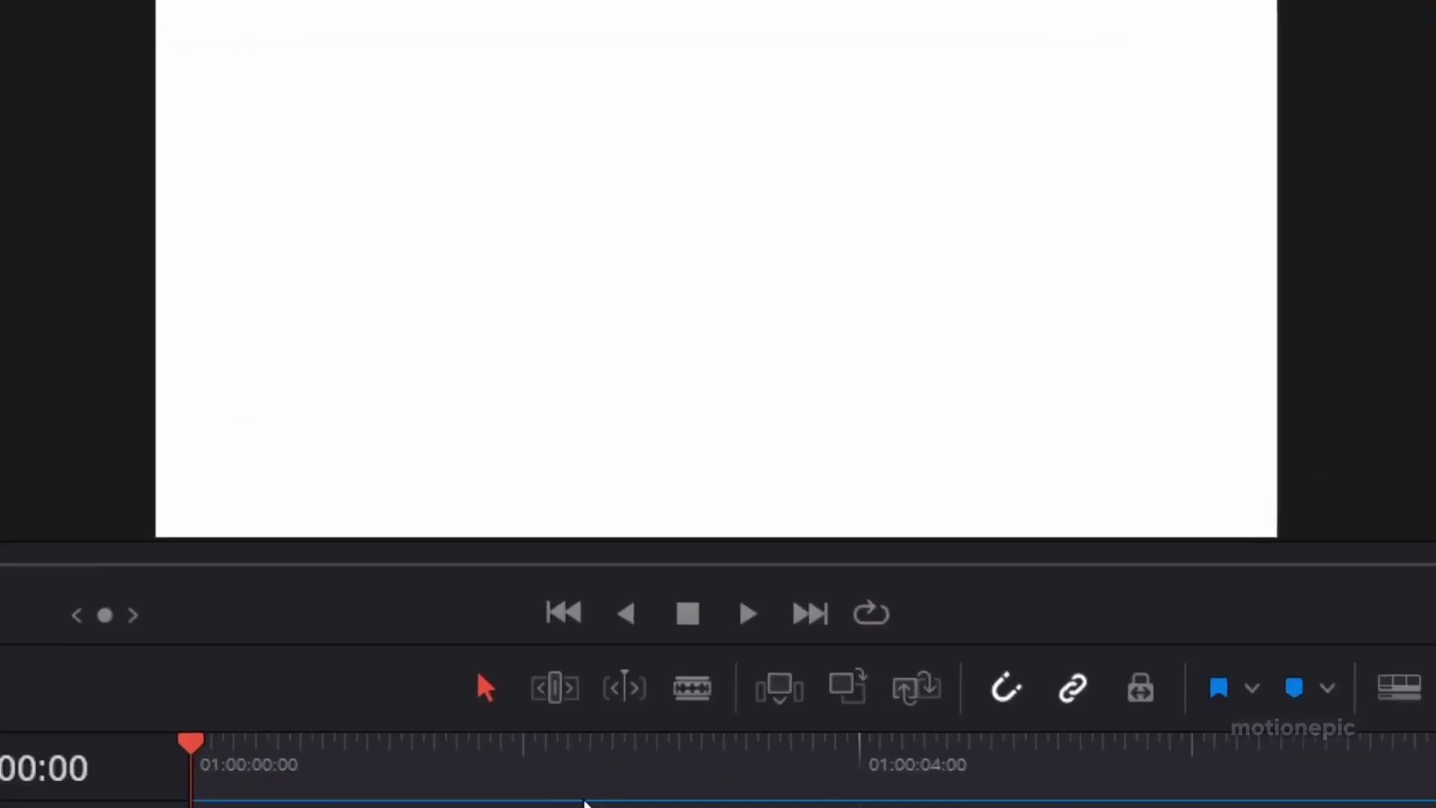
key(space)
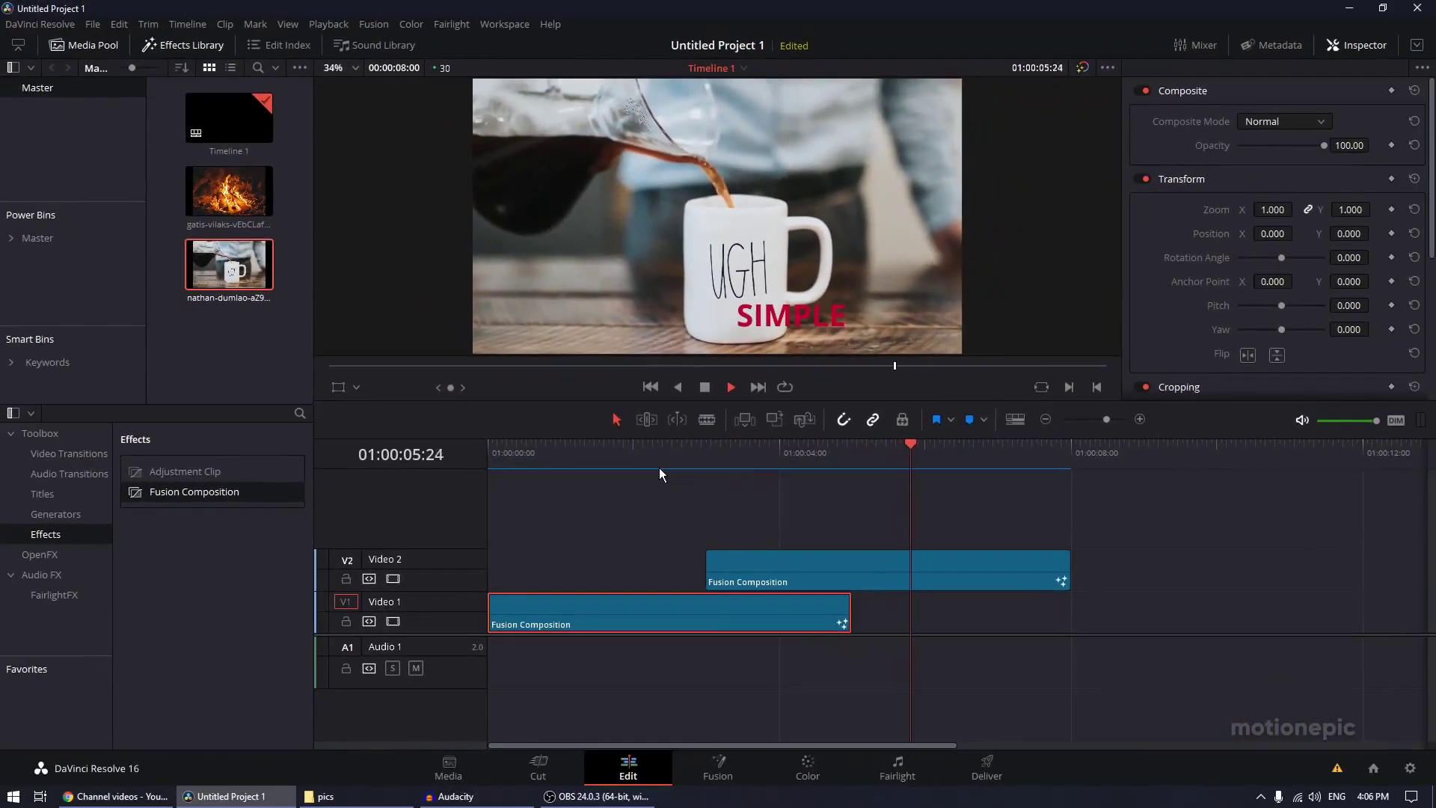
key(space)
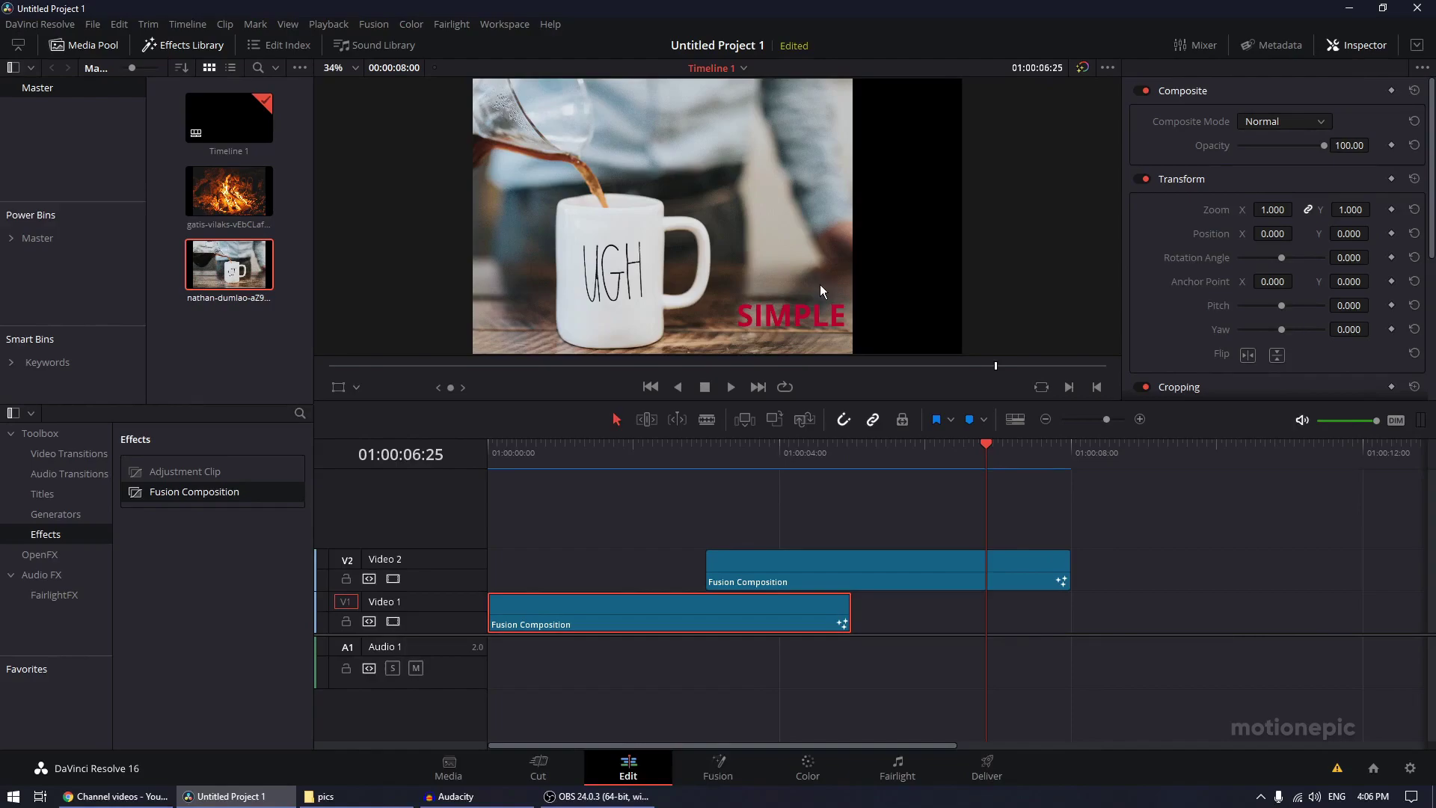
click(903, 451)
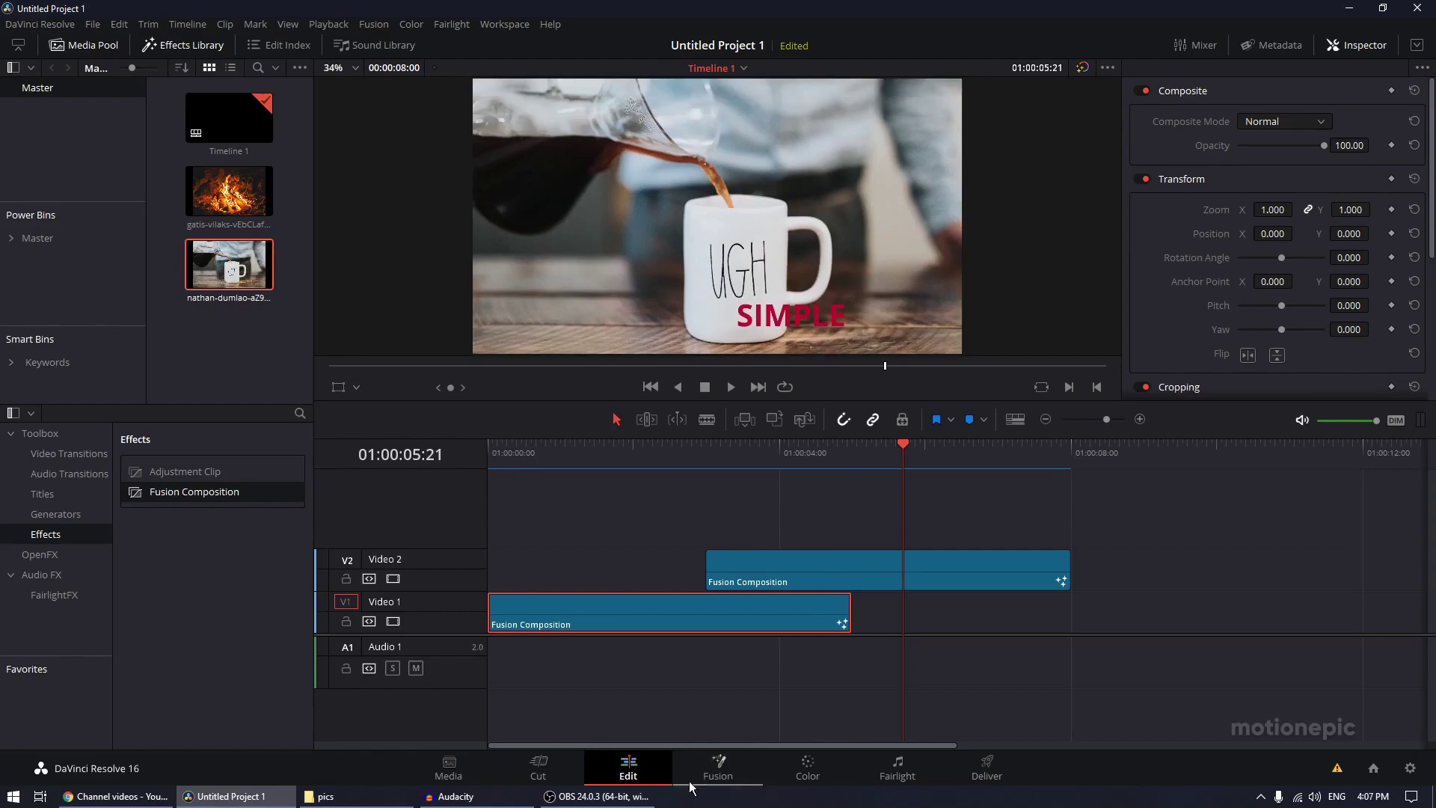
click(718, 771)
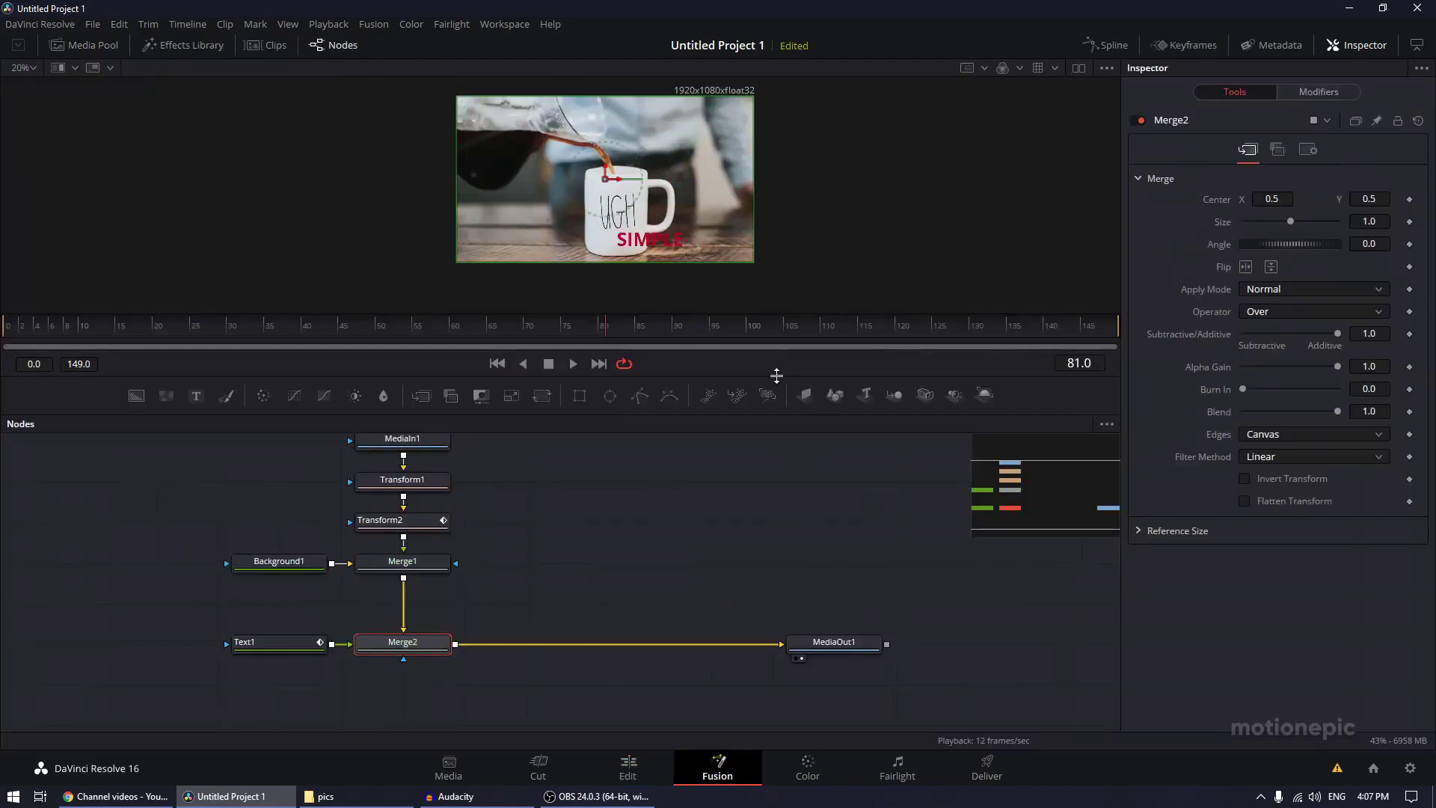
drag(649, 493, 726, 529)
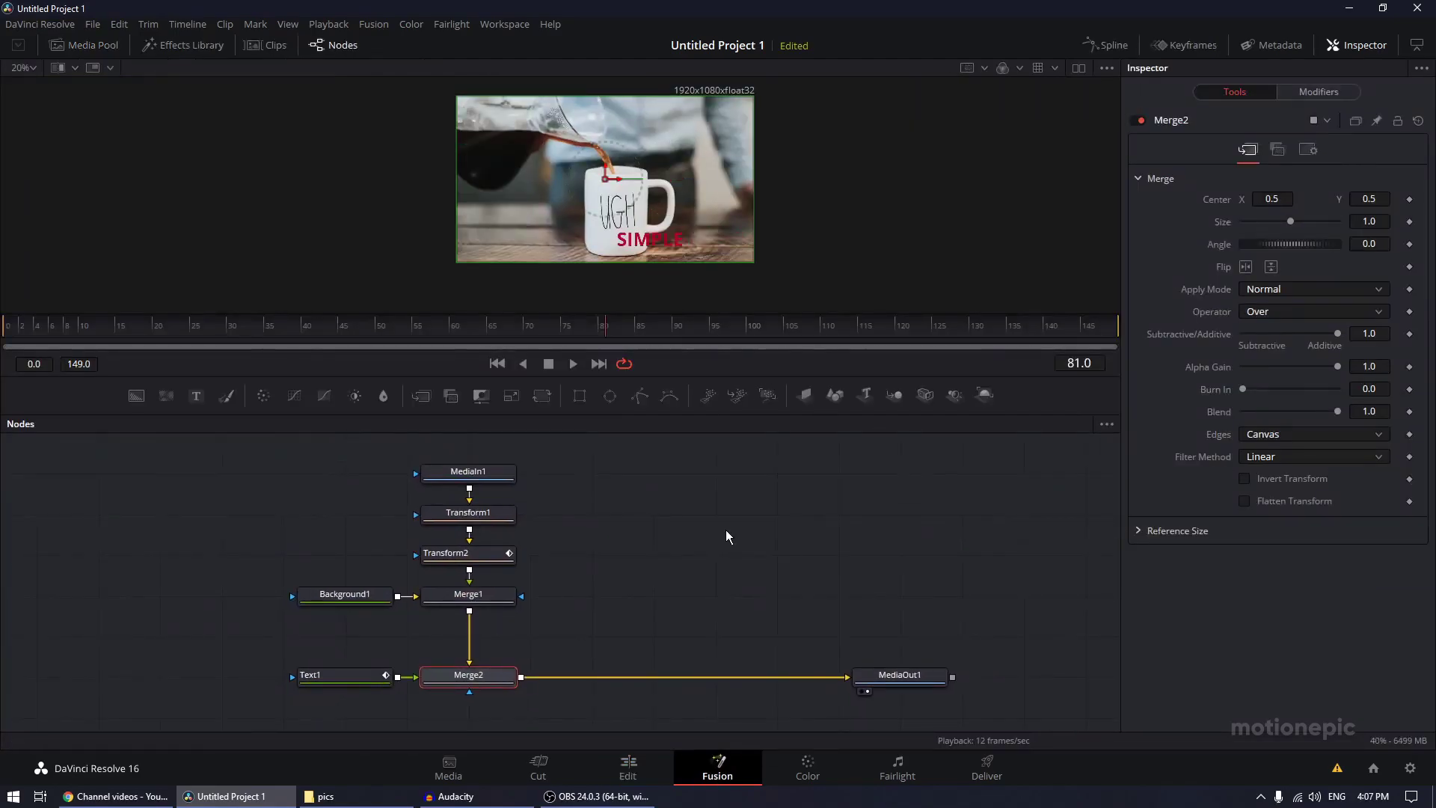
click(629, 769)
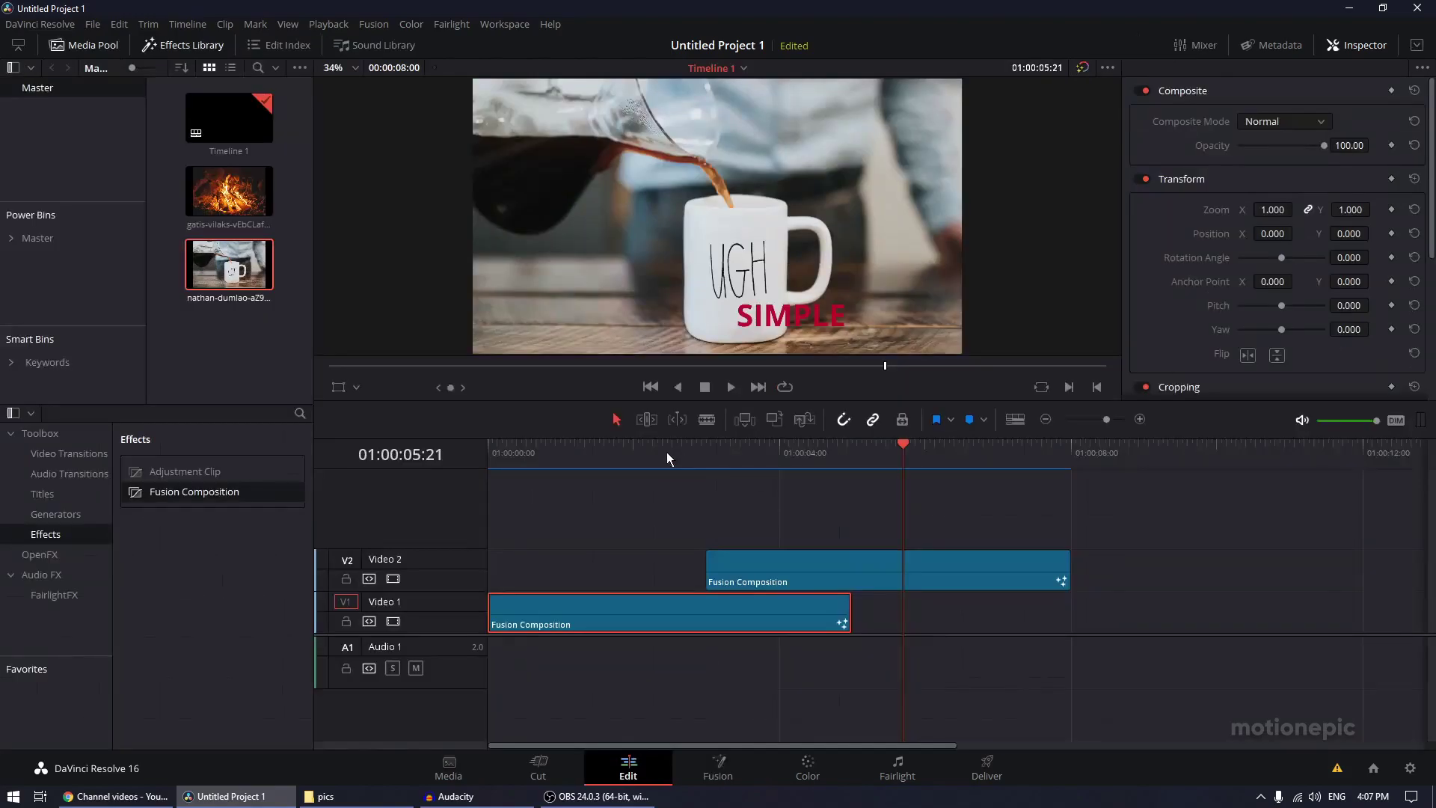
drag(518, 444, 474, 442)
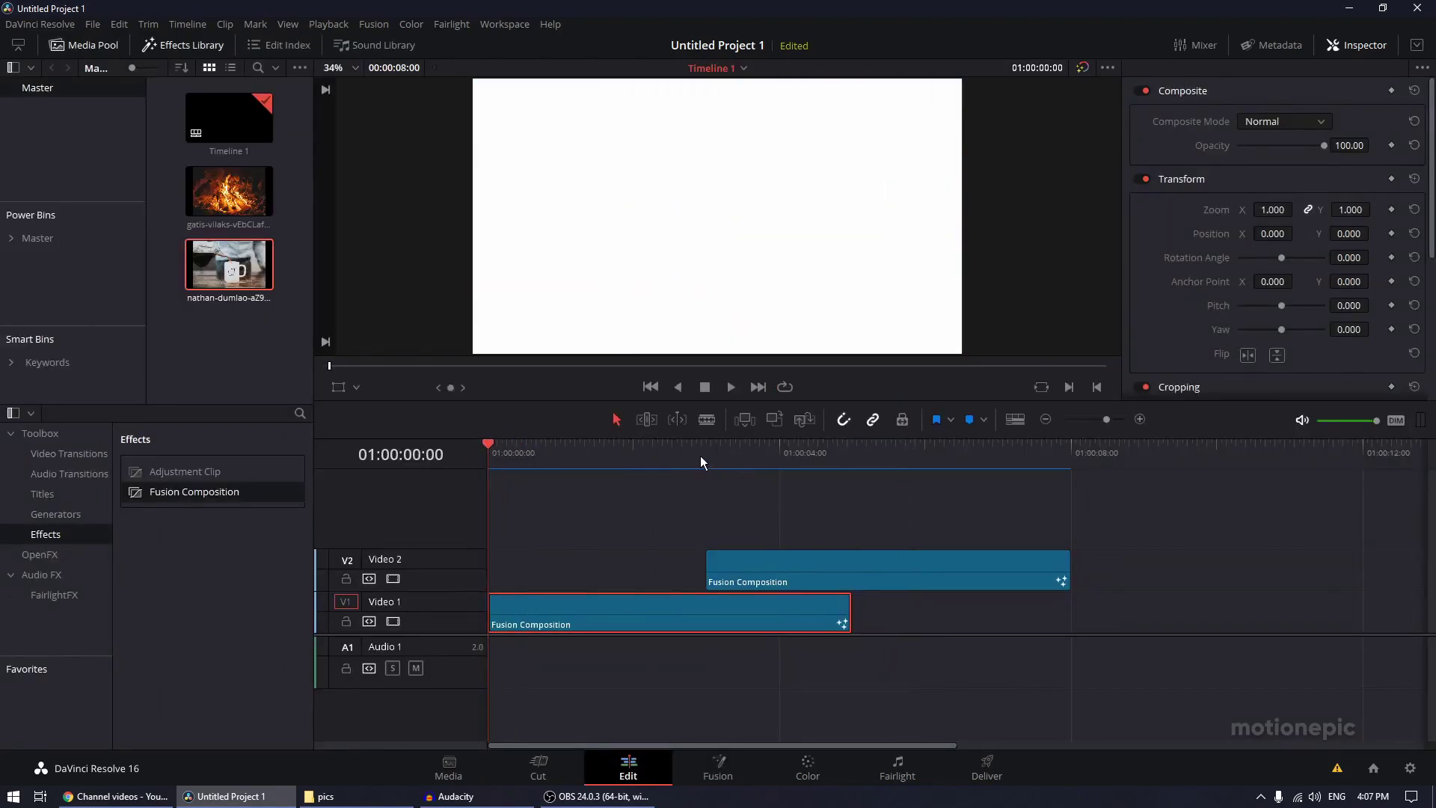